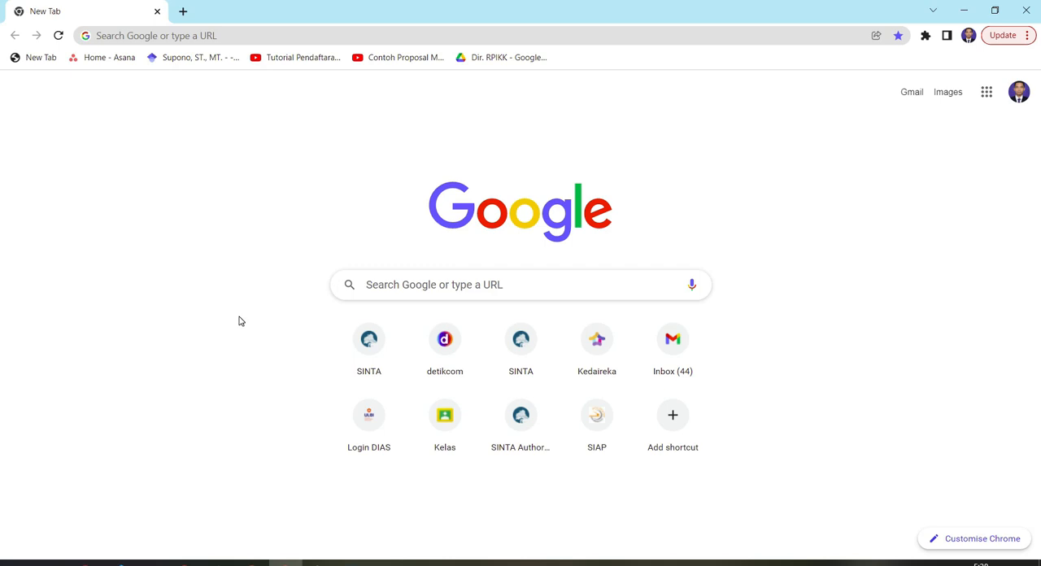
# Open the SINTA website at sinta.kemdikbud.go.id and go to its list of affiliations
pyautogui.click(275, 36)
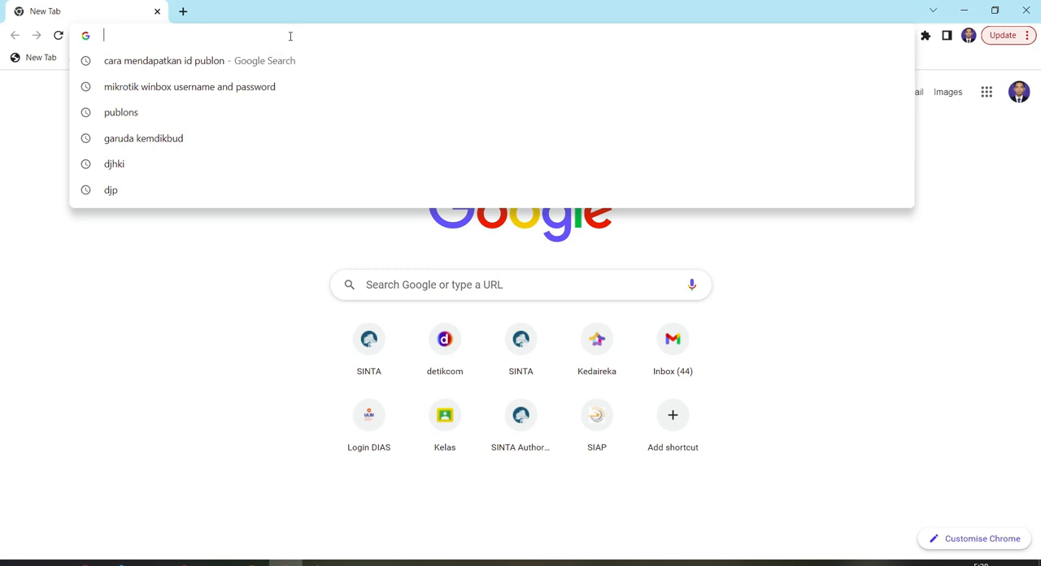
pyautogui.write('sinta')
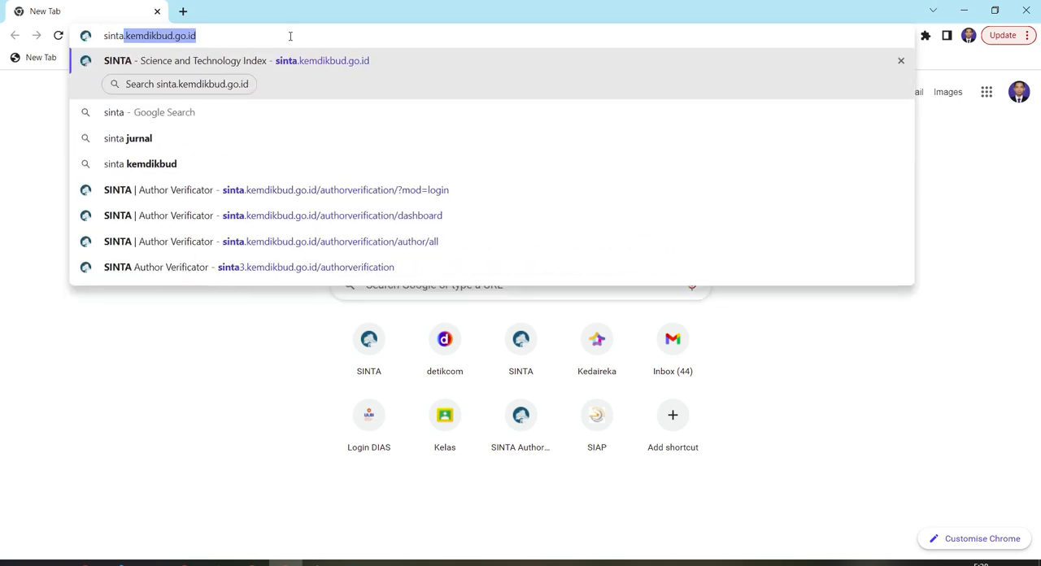
pyautogui.press('Return')
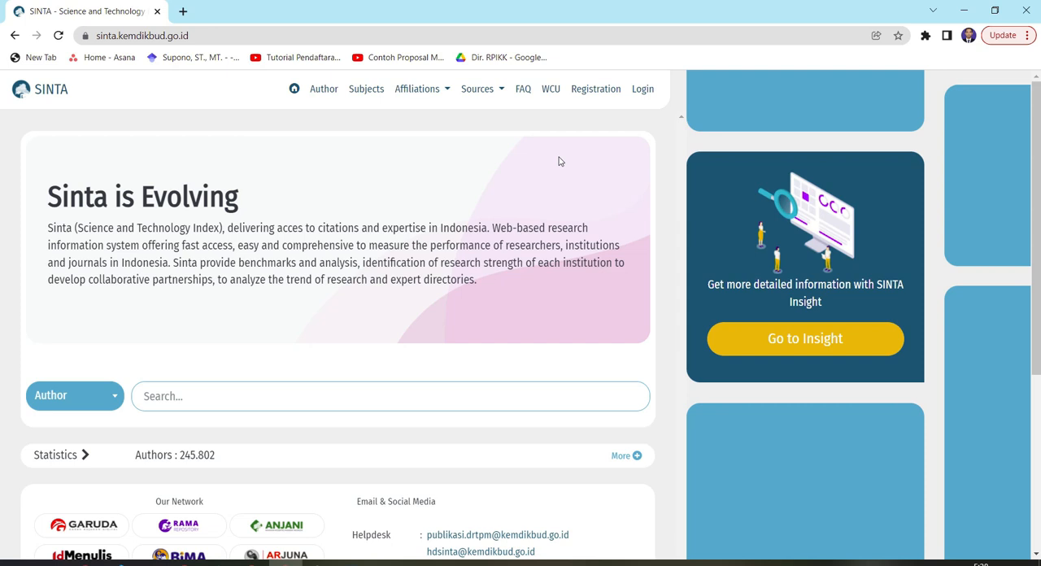
pyautogui.click(415, 89)
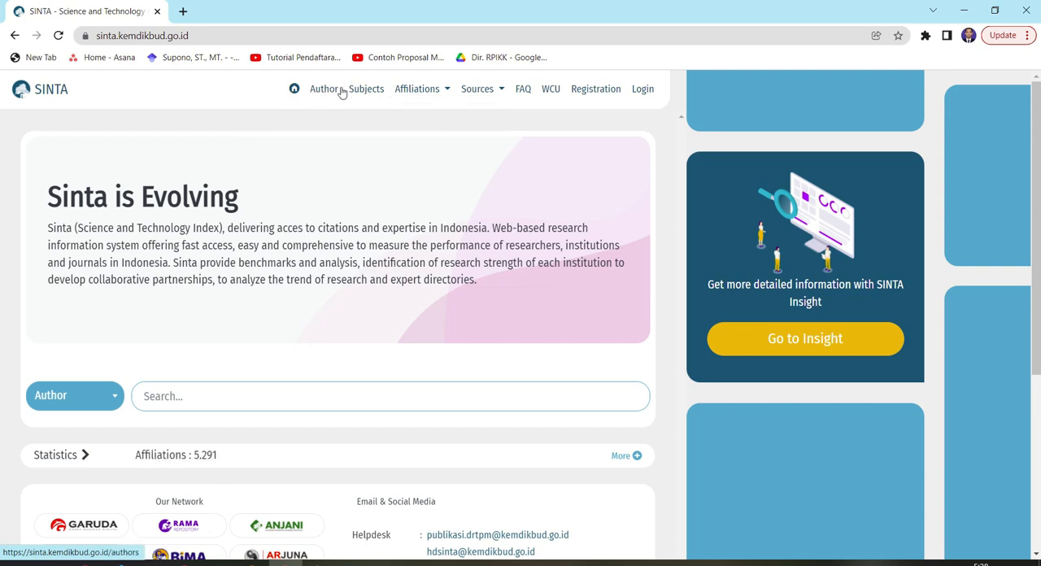
pyautogui.moveTo(437, 99)
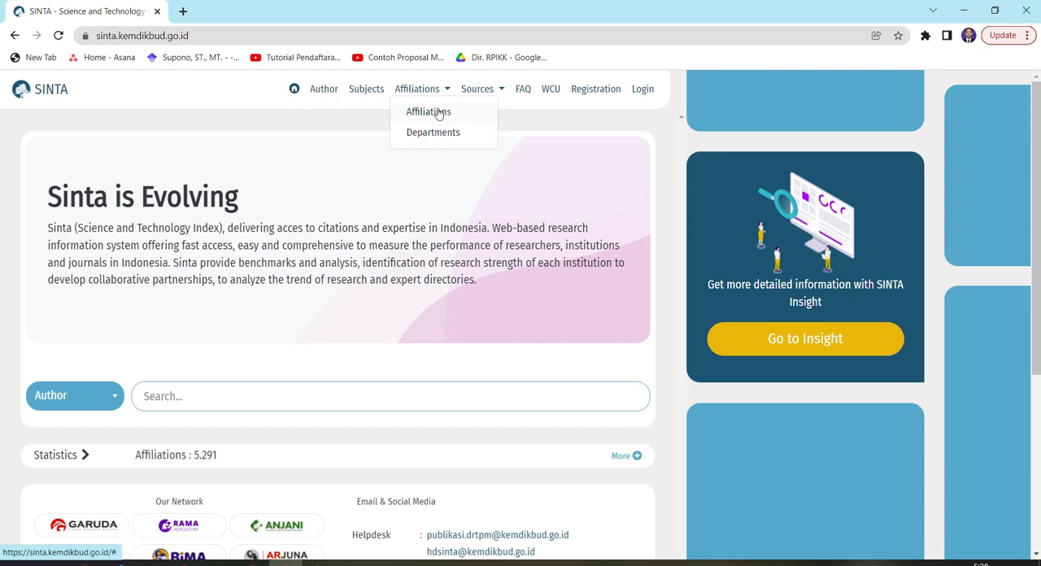
pyautogui.click(437, 118)
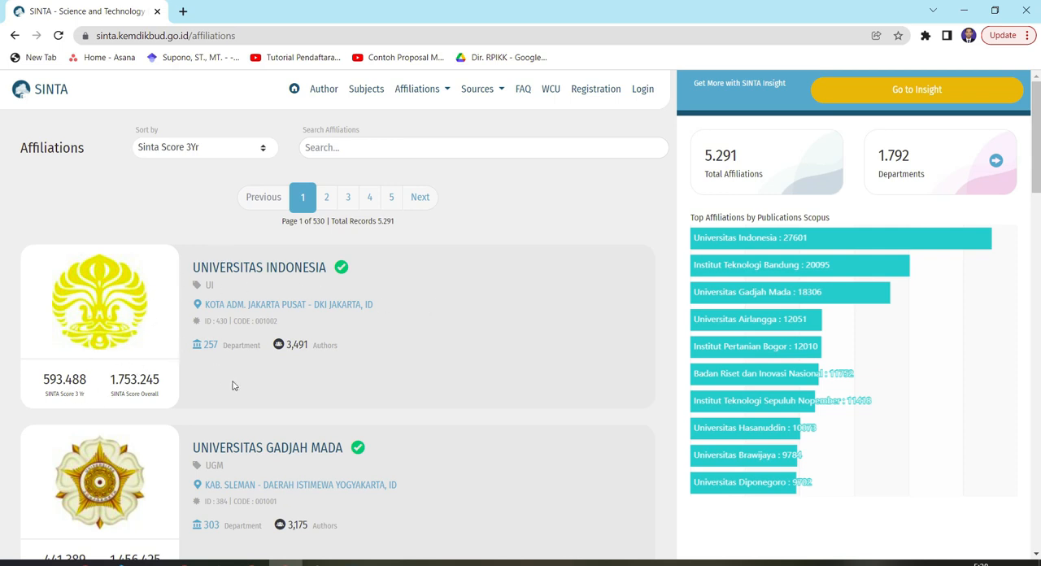
# Look through the first page of ranked institutions in the affiliations list
pyautogui.scroll(-3, 335, 406)
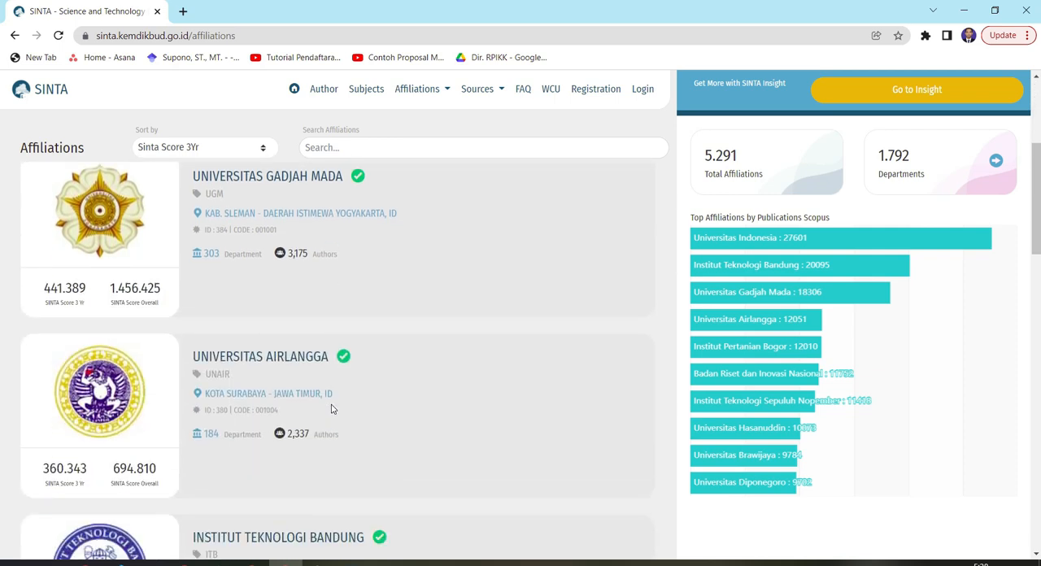
pyautogui.scroll(-1, 333, 407)
pyautogui.scroll(-2, 333, 406)
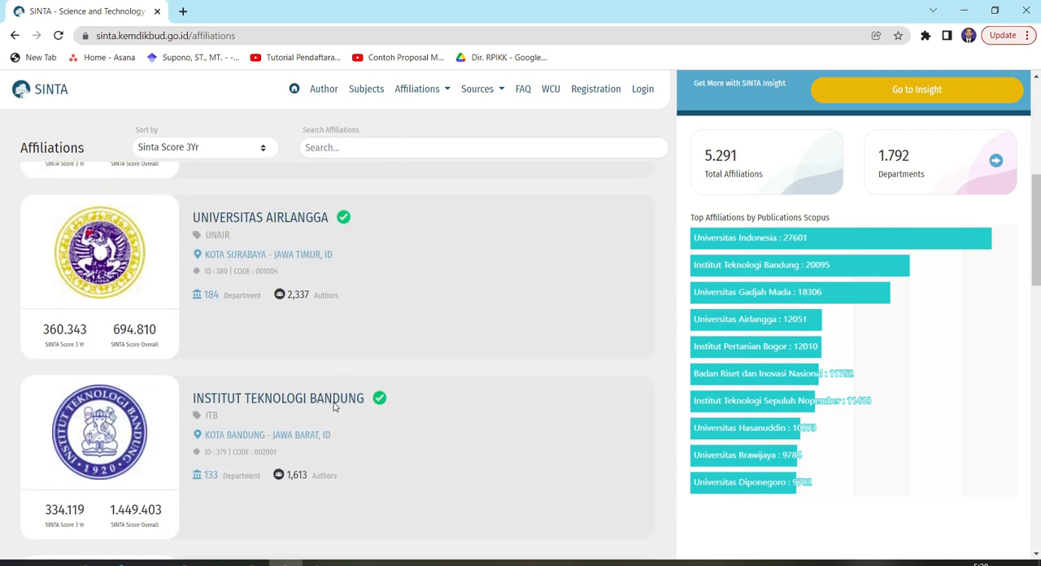
pyautogui.scroll(-2, 335, 405)
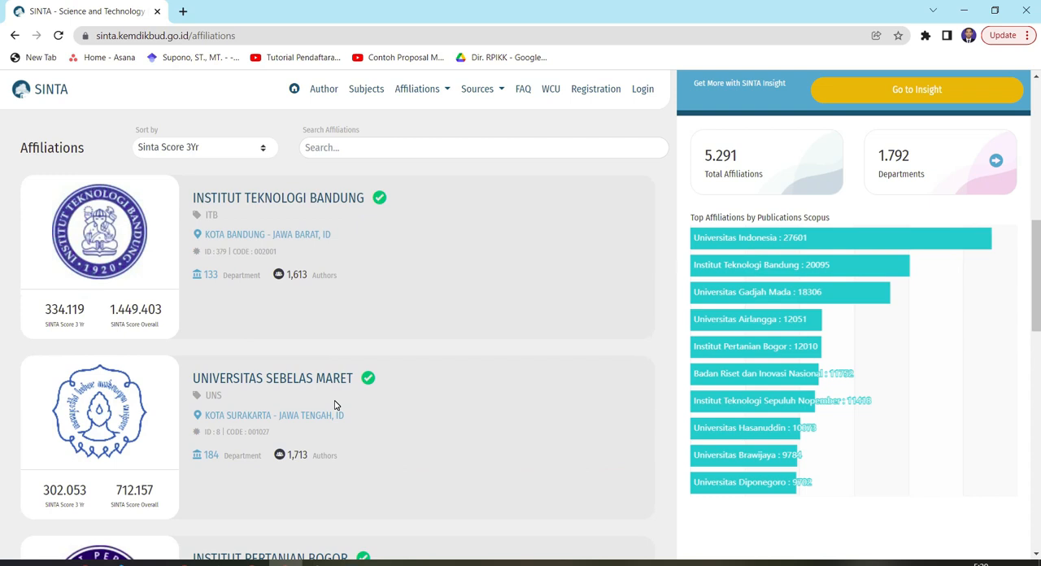
pyautogui.scroll(-10, 336, 404)
pyautogui.scroll(3, 339, 402)
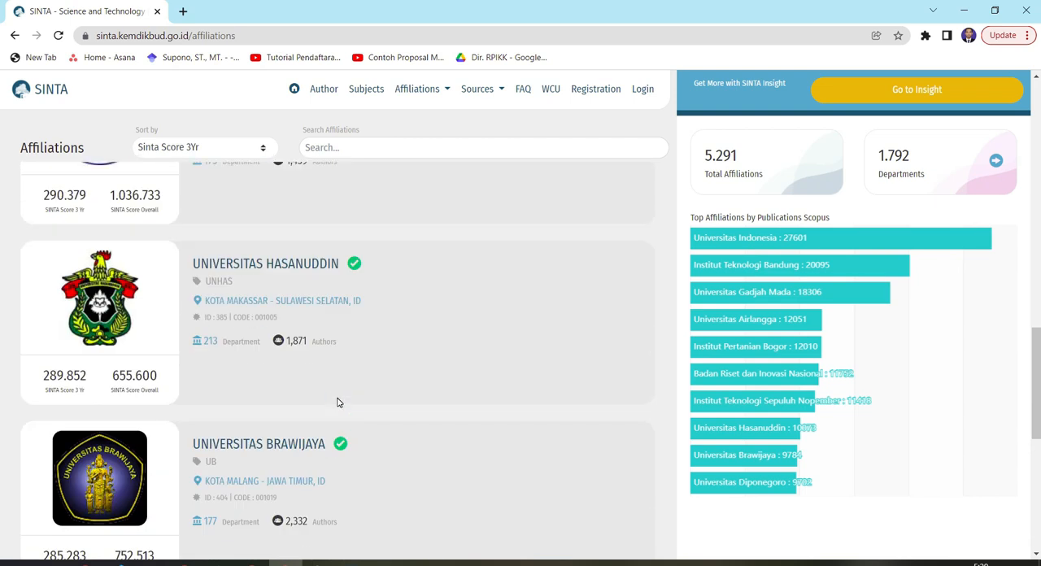
pyautogui.scroll(-8, 339, 403)
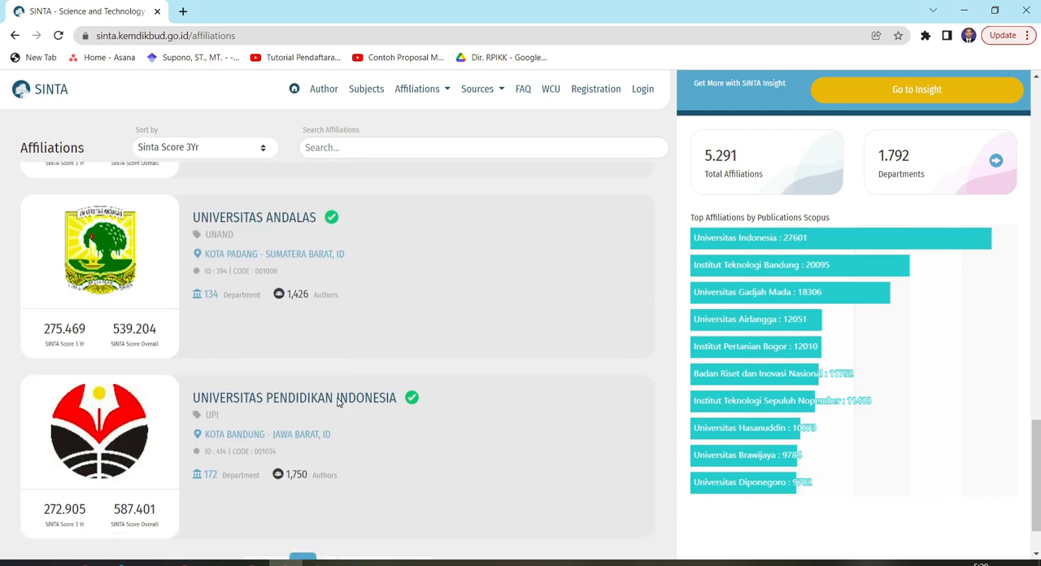
pyautogui.scroll(20, 338, 403)
pyautogui.scroll(2, 338, 404)
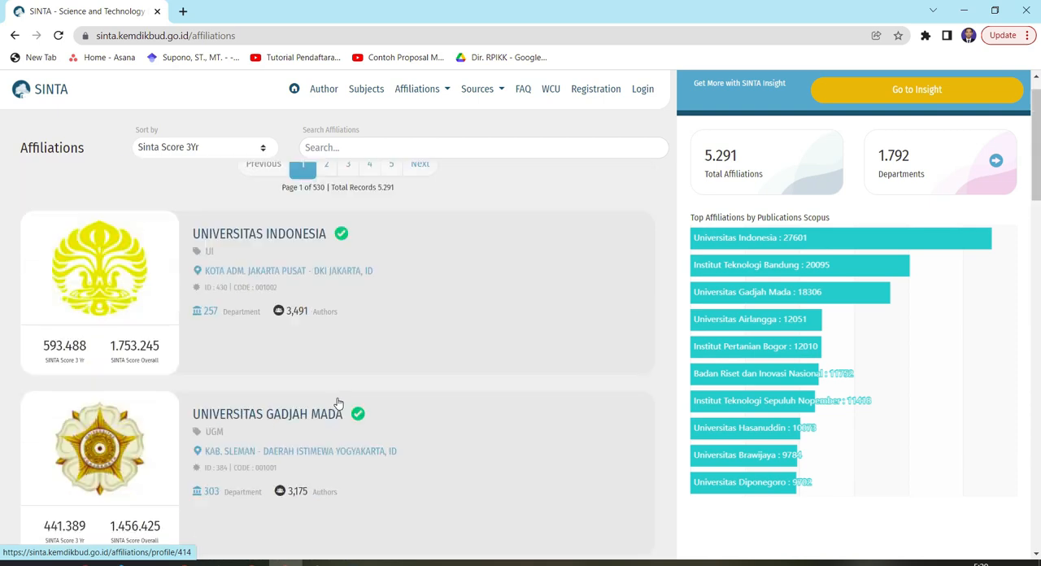
# Search the affiliations for "politeknik pos indonesia" and open that institution's profile
pyautogui.click(379, 150)
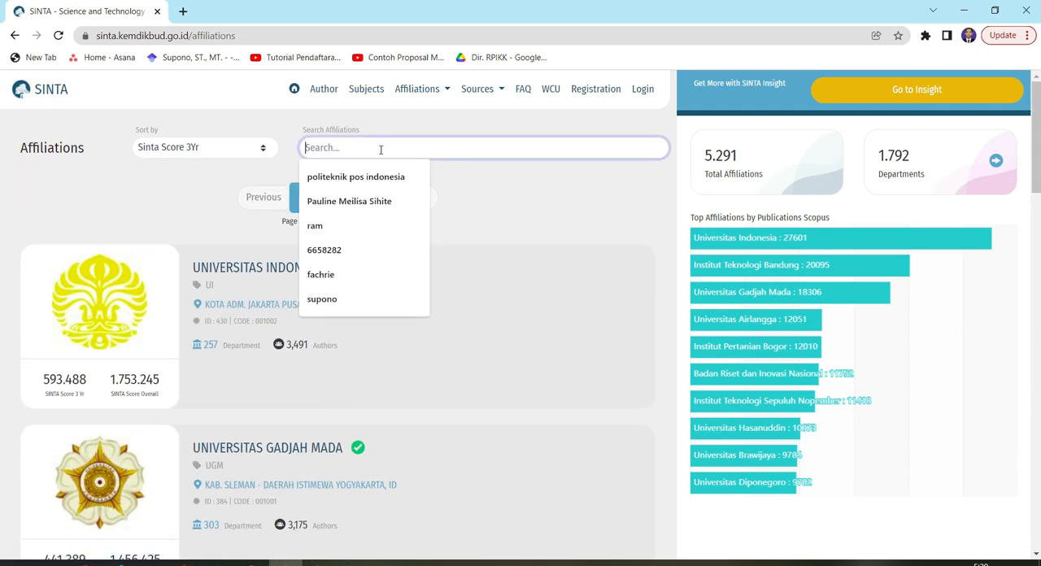
pyautogui.click(382, 178)
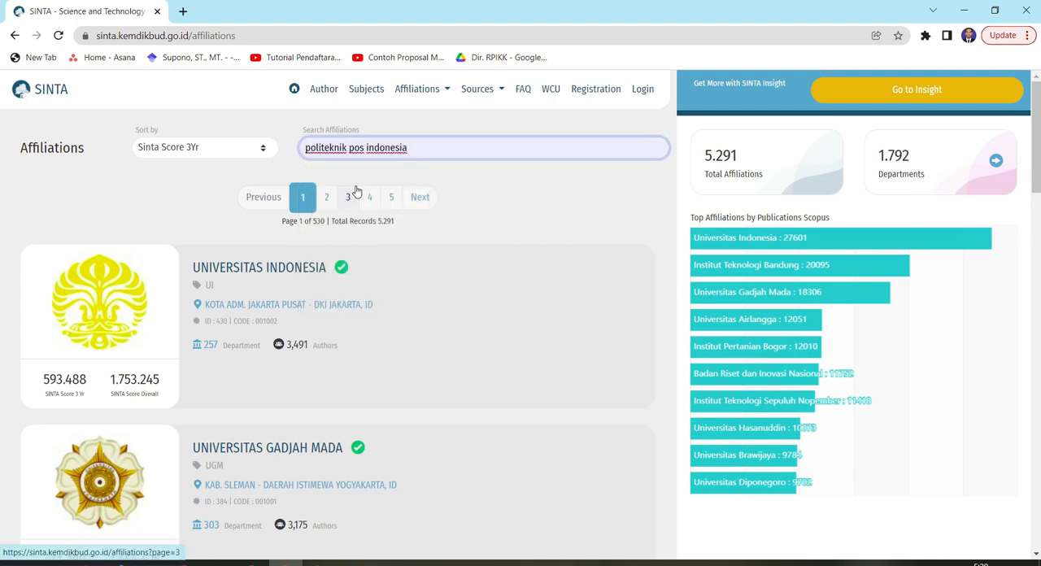
pyautogui.press('Return')
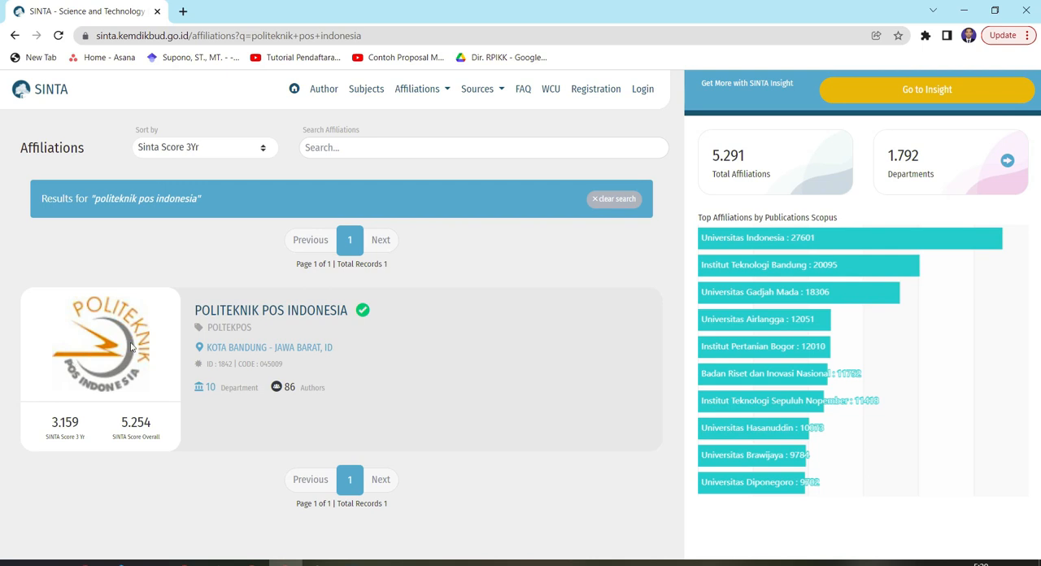
pyautogui.click(276, 315)
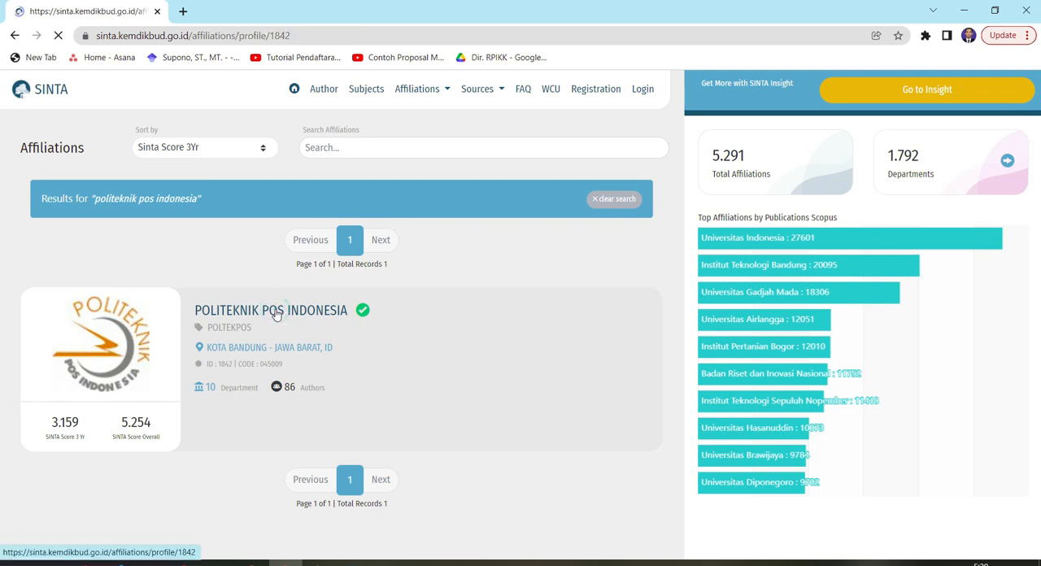
# Show the Metrics view of the Politeknik Pos Indonesia profile with its Metrics Score table
pyautogui.scroll(-1, 365, 339)
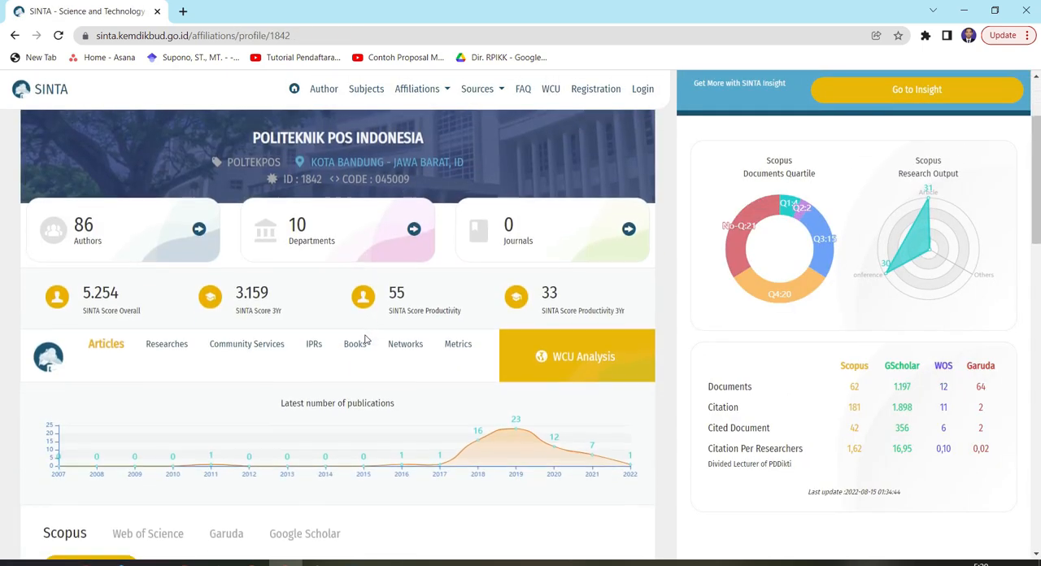
pyautogui.click(459, 341)
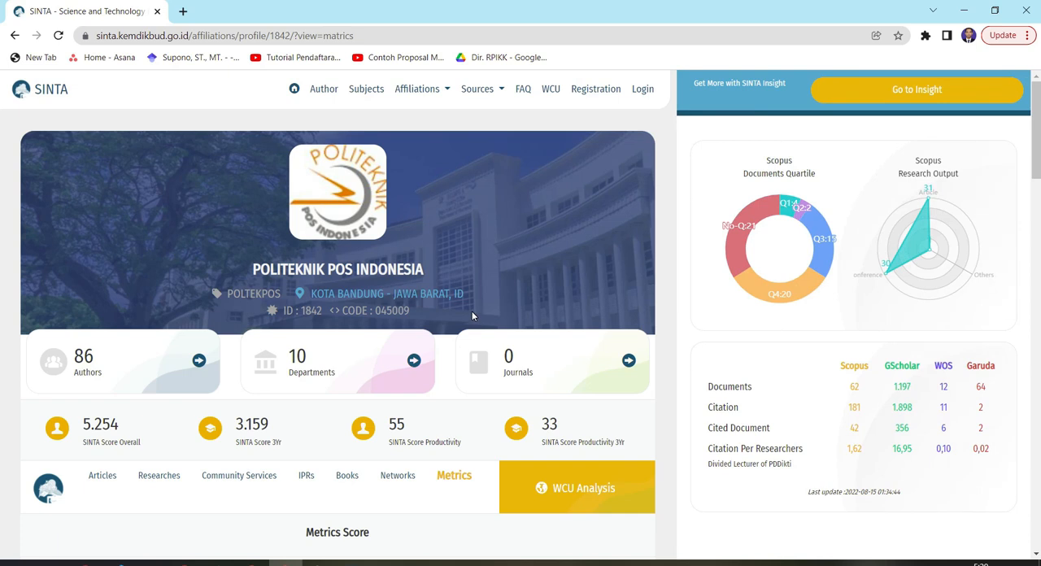
pyautogui.scroll(-2, 472, 313)
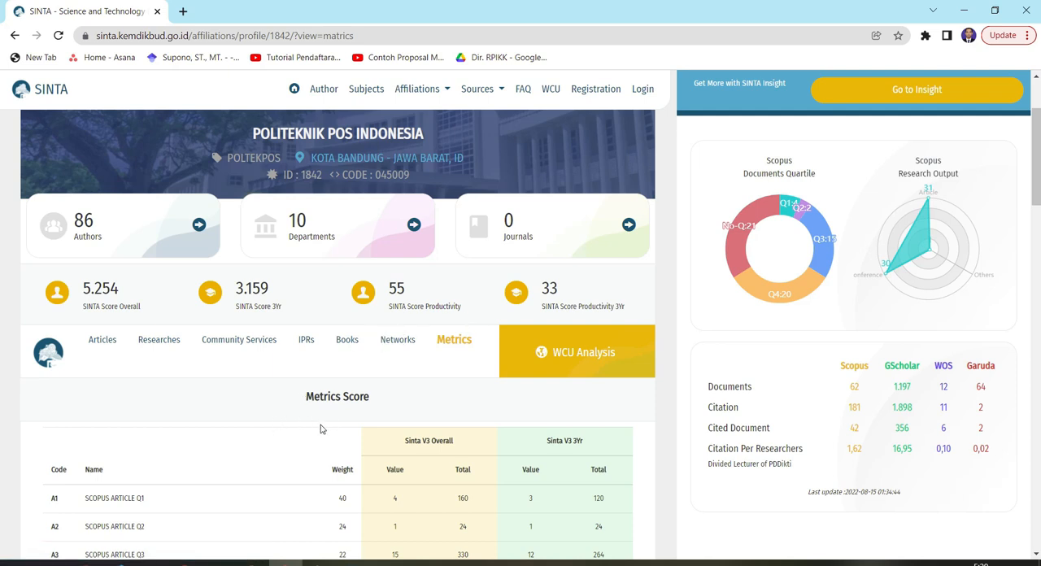
pyautogui.scroll(-3, 300, 389)
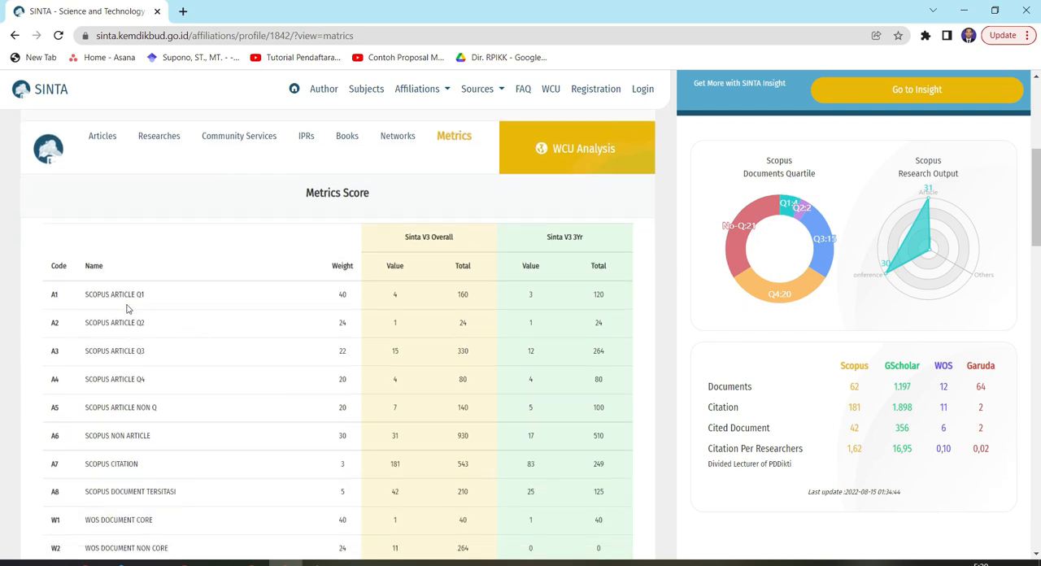
# Examine the Scopus Article Q1 row, checking its overall value and total and its 3-year value
pyautogui.doubleClick(98, 293)
pyautogui.click(99, 300)
pyautogui.tripleClick(99, 297)
pyautogui.doubleClick(395, 294)
pyautogui.click(466, 297)
pyautogui.doubleClick(532, 297)
# Review the Scopus, WOS, Garuda and GS document and citation rows of the Metrics Score table
pyautogui.scroll(-2, 147, 379)
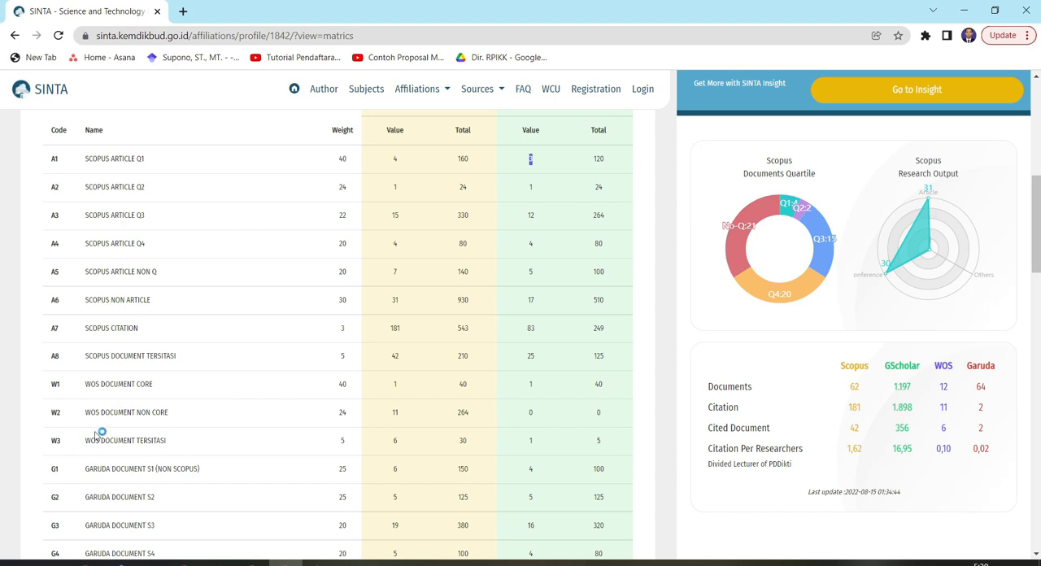
pyautogui.scroll(-1, 103, 419)
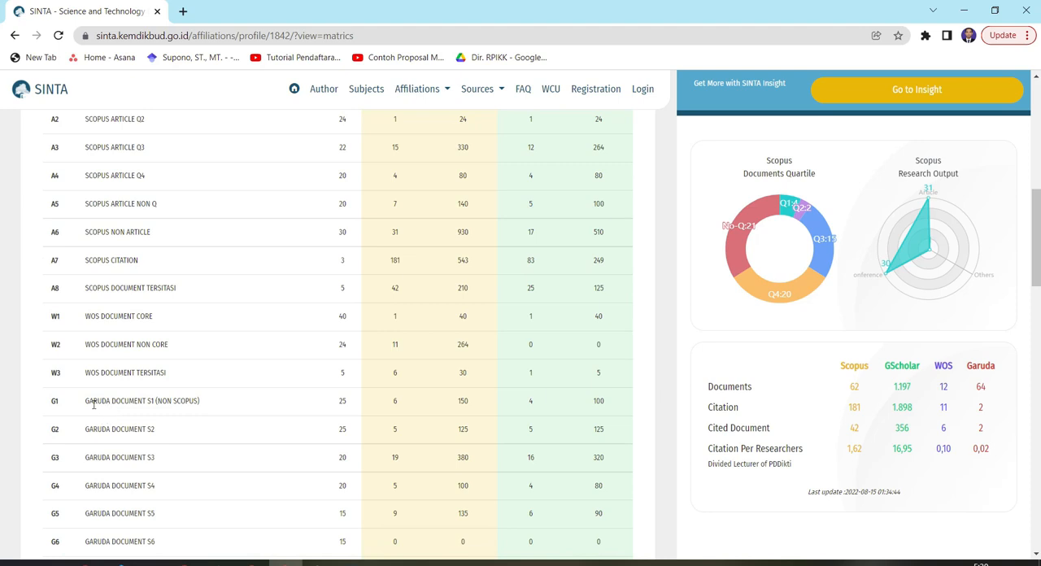
pyautogui.doubleClick(96, 401)
pyautogui.scroll(-1, 159, 478)
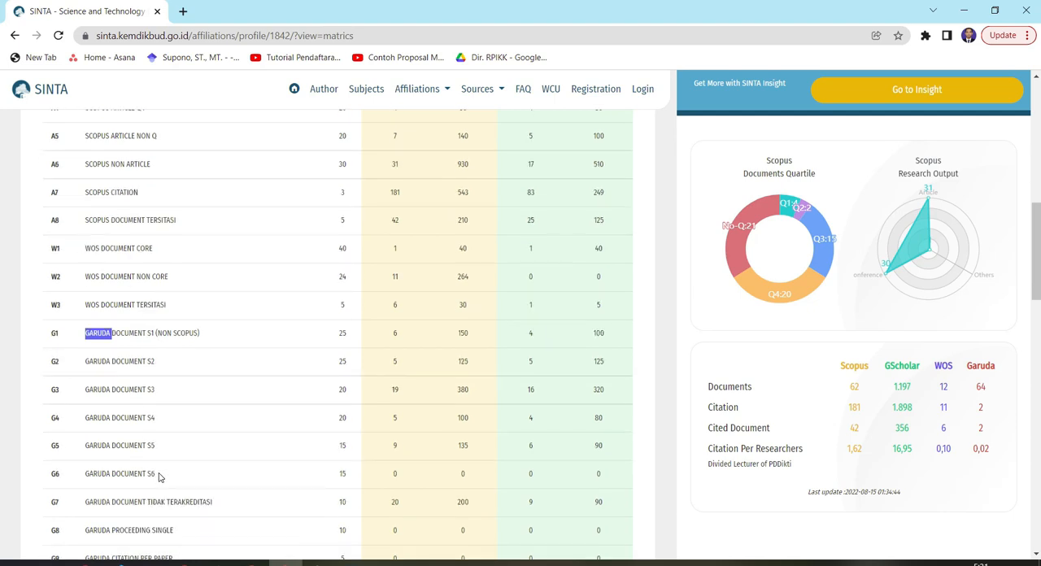
pyautogui.scroll(-2, 158, 470)
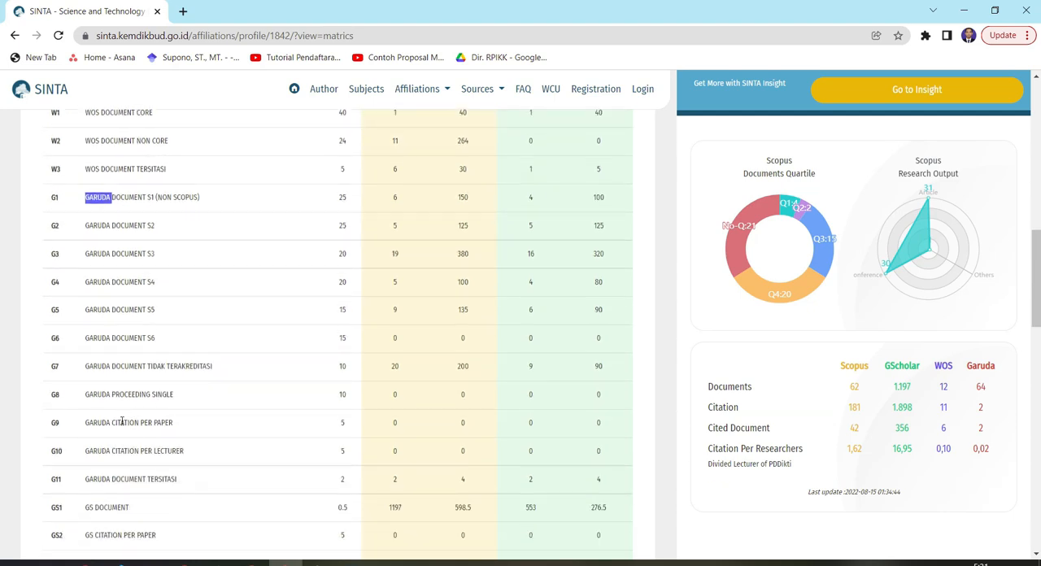
pyautogui.scroll(-1, 130, 435)
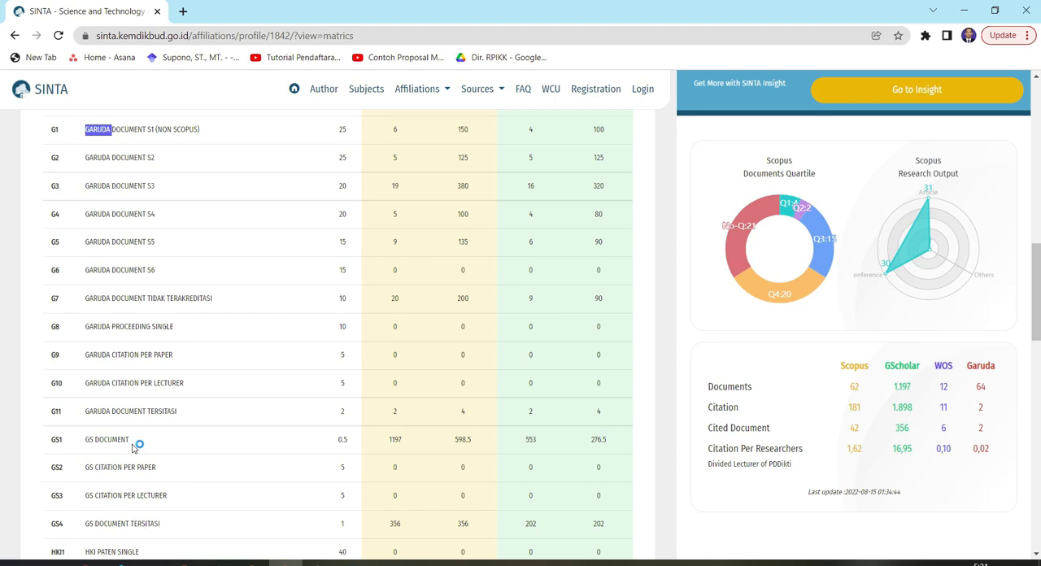
pyautogui.scroll(-1, 116, 443)
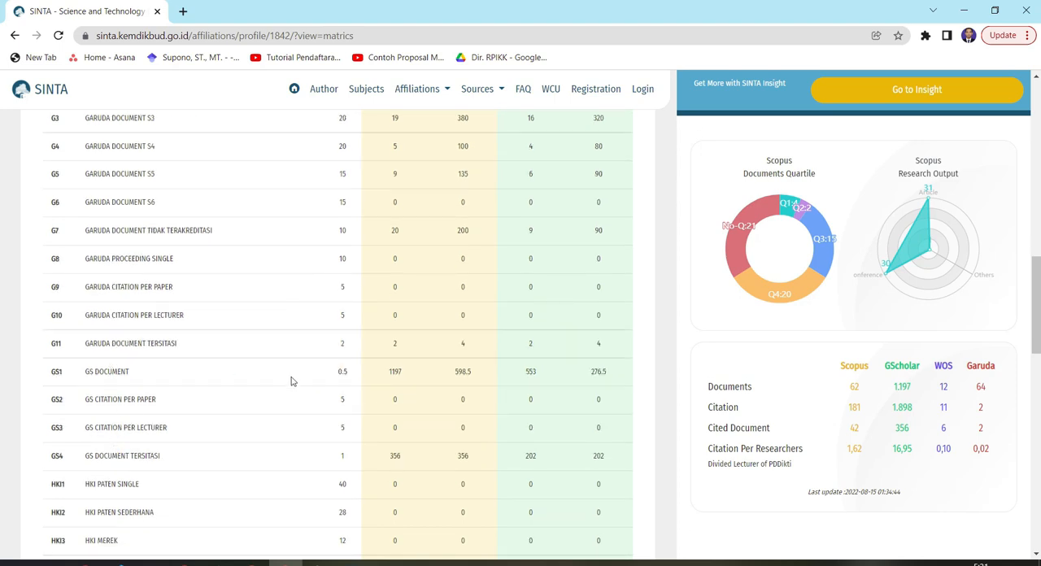
pyautogui.scroll(-1, 133, 412)
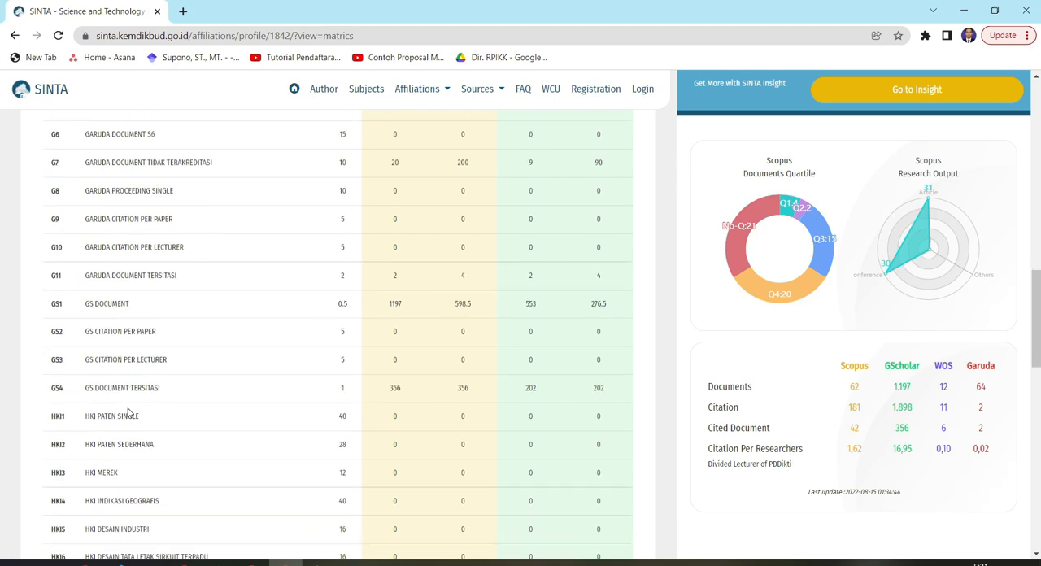
# Review the HKI, book, journal, research, community service and lecturer rows through to the table's final totals
pyautogui.doubleClick(91, 417)
pyautogui.scroll(-1, 94, 417)
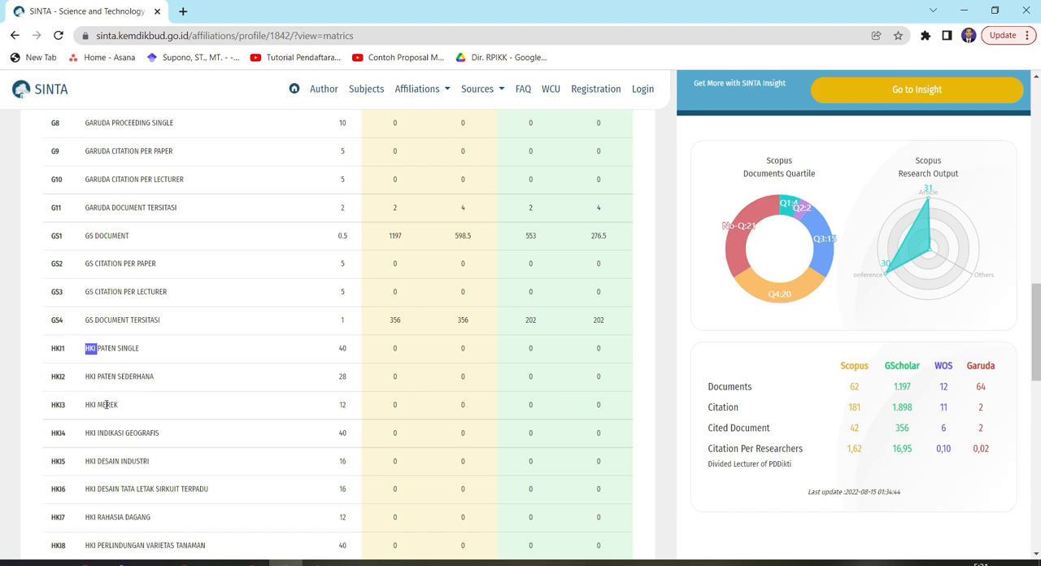
pyautogui.scroll(-1, 108, 402)
pyautogui.scroll(-1, 108, 402)
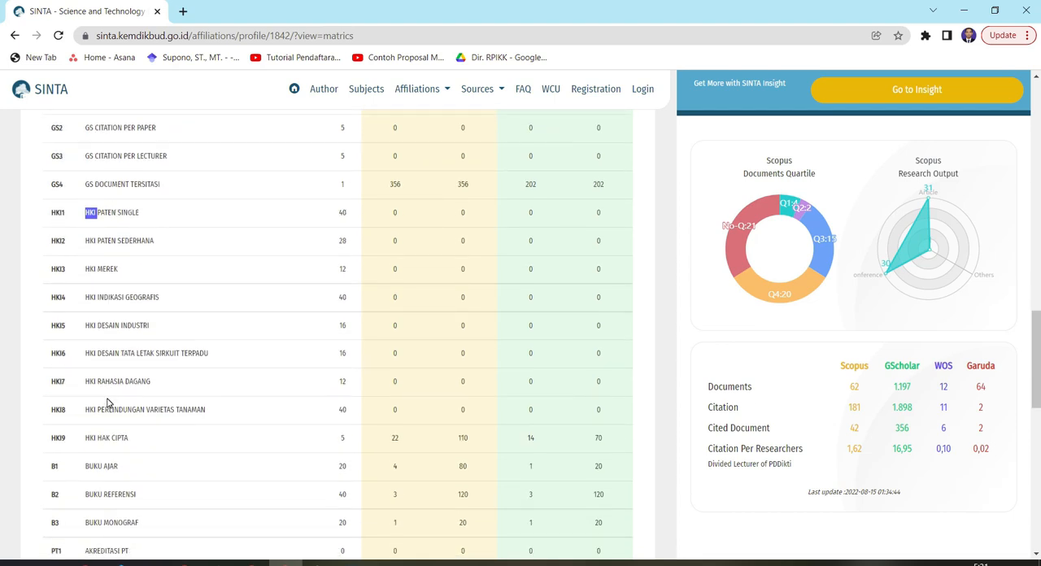
pyautogui.click(104, 438)
pyautogui.scroll(-1, 162, 435)
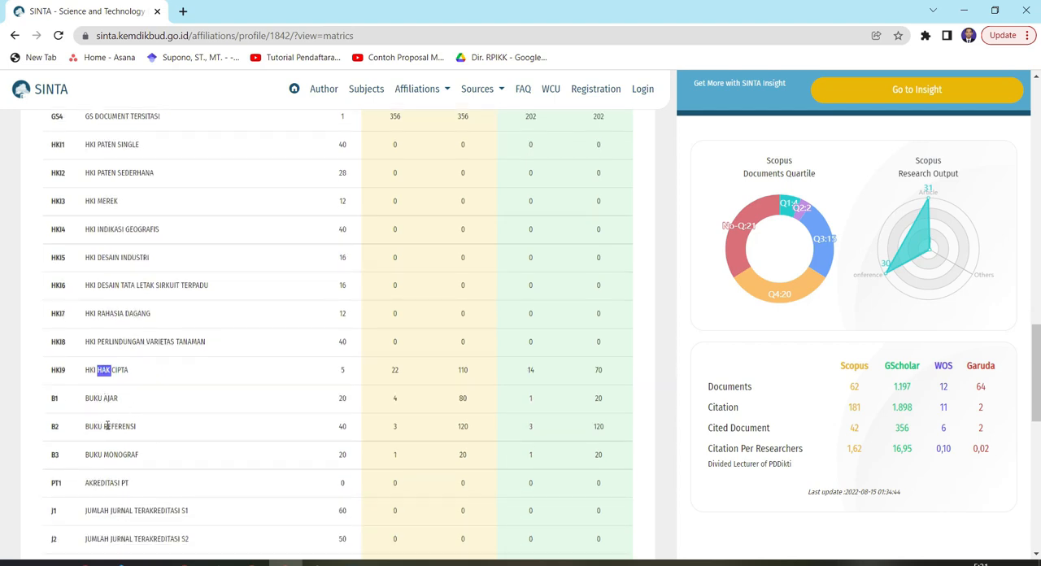
pyautogui.scroll(-2, 104, 426)
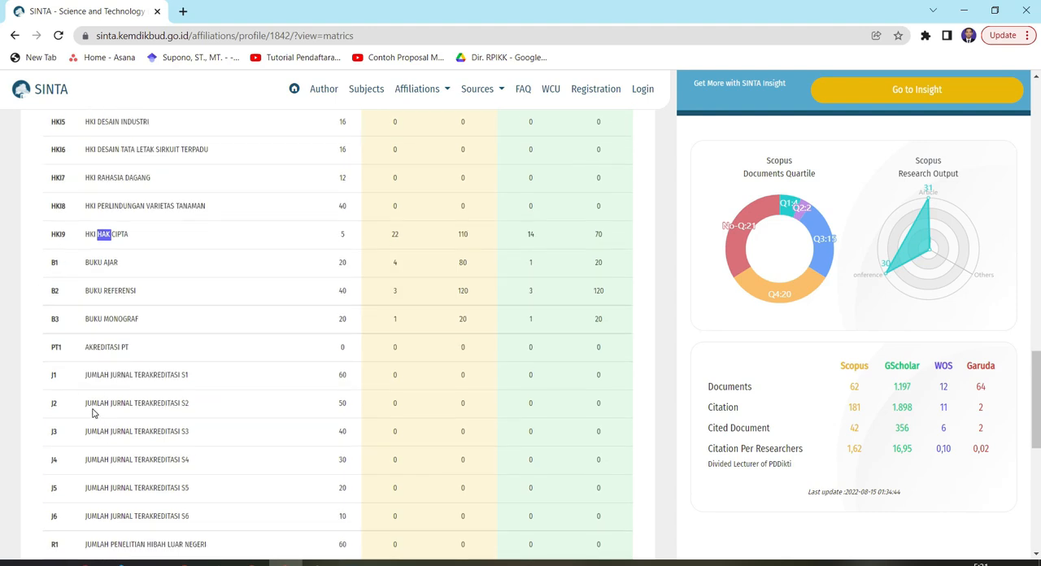
pyautogui.scroll(-6, 112, 388)
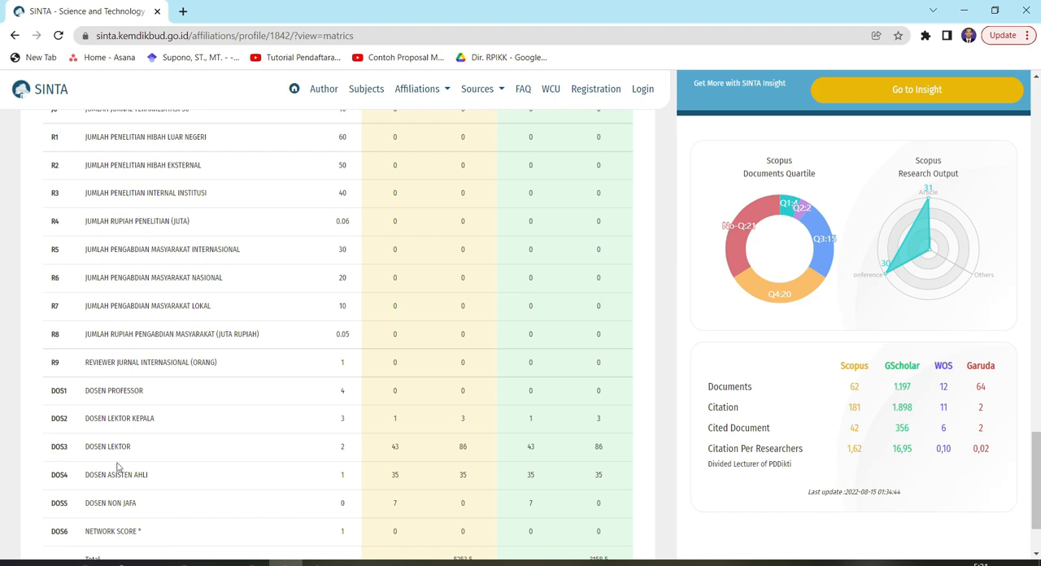
pyautogui.scroll(-1, 114, 447)
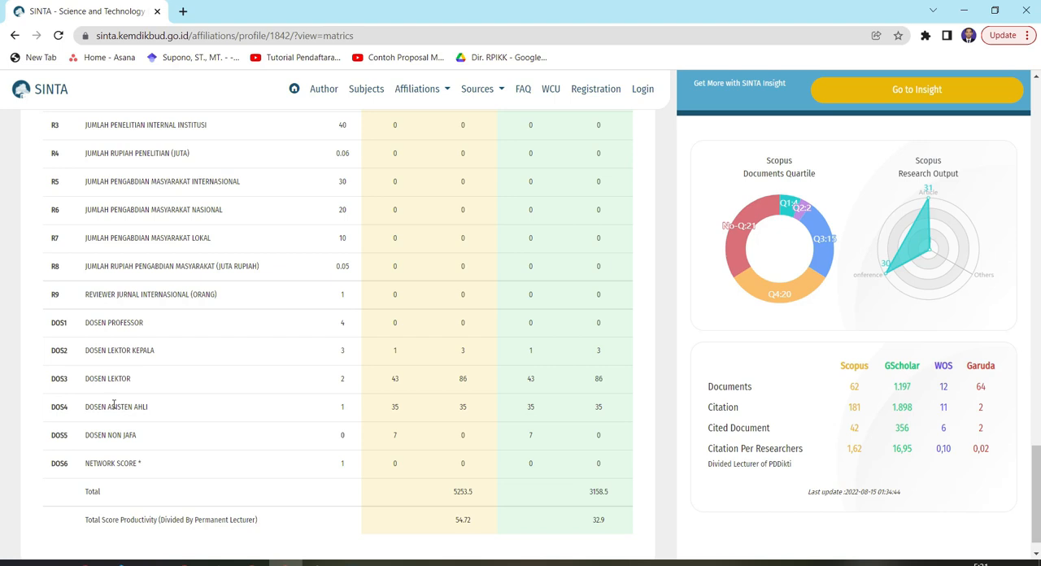
# Return to the WOS rows of the Metrics Score table and highlight "WOS" in the WOS Document Core row
pyautogui.scroll(8, 143, 394)
pyautogui.scroll(10, 144, 312)
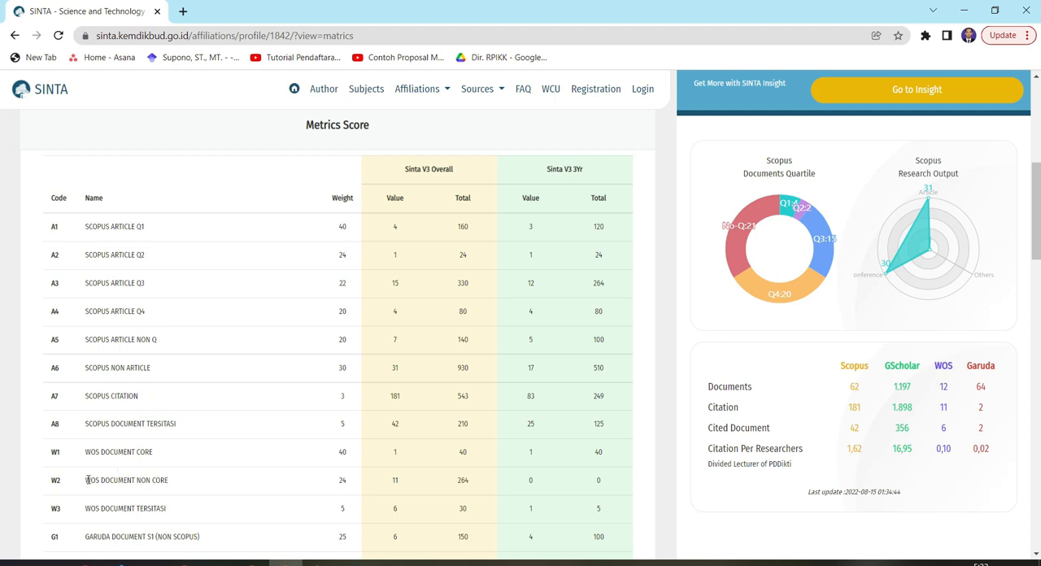
pyautogui.moveTo(87, 480); pyautogui.dragTo(100, 452)
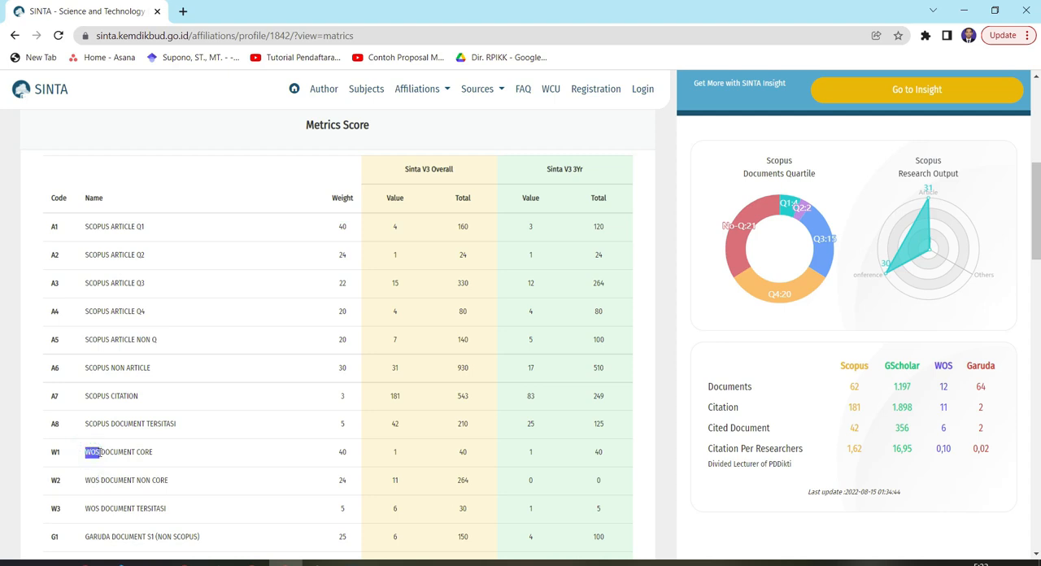
# Open the SINTA site in a new browser tab and log in with the saved account credentials
pyautogui.click(184, 13)
pyautogui.write('sinta.kemdikbud.go.id')
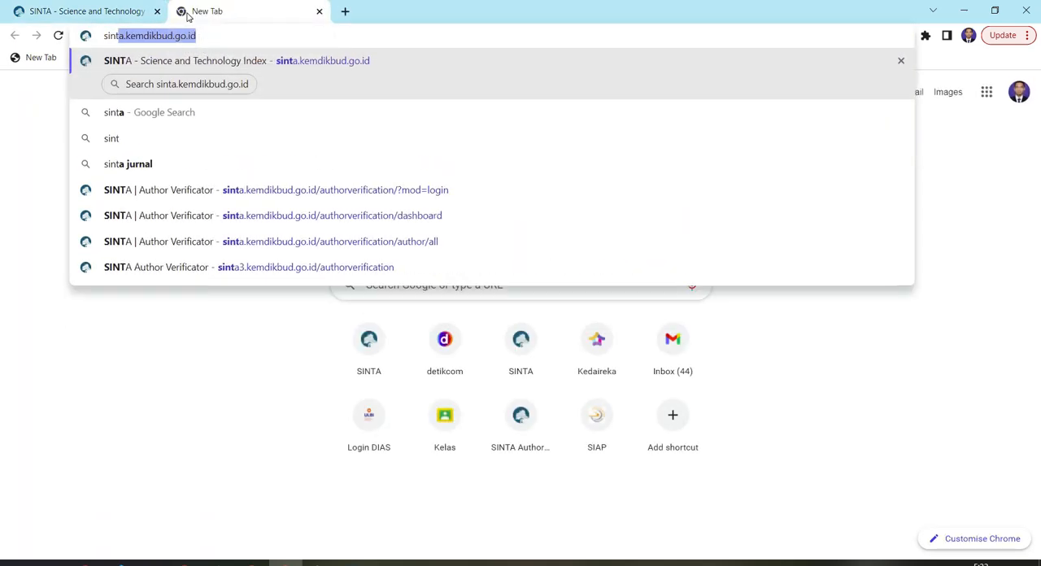
pyautogui.press('Return')
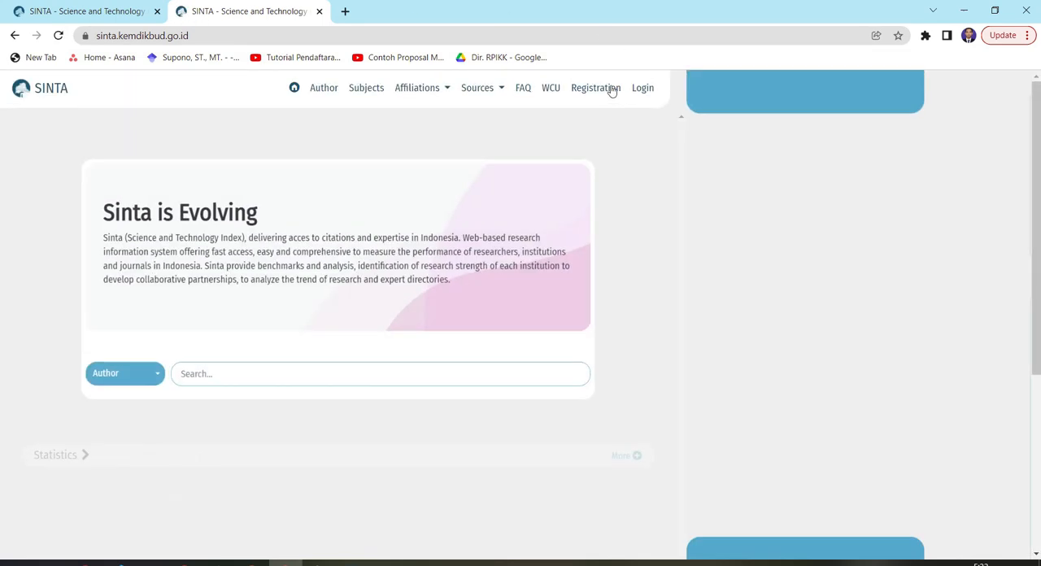
pyautogui.click(643, 90)
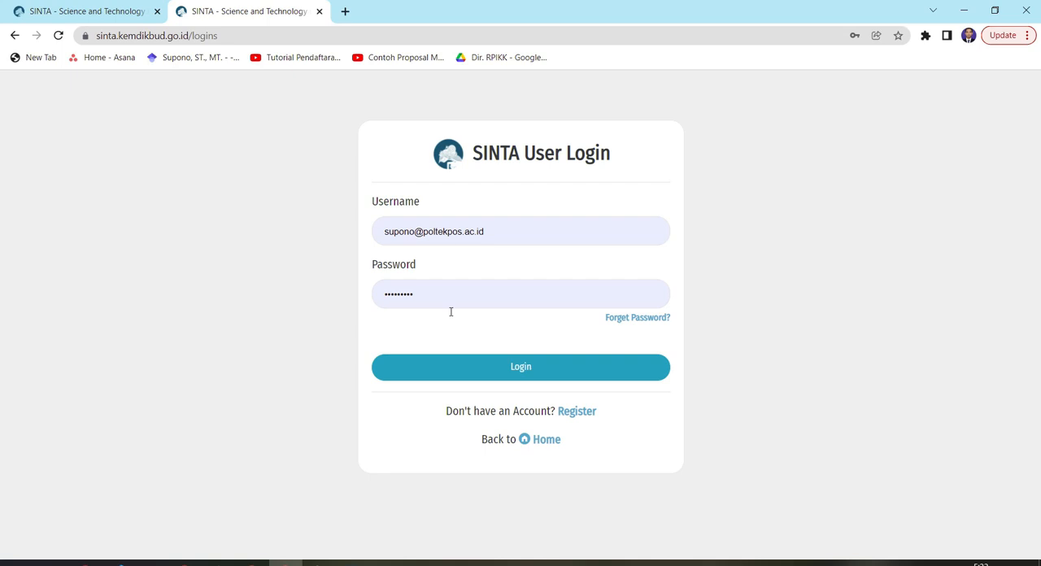
pyautogui.click(515, 369)
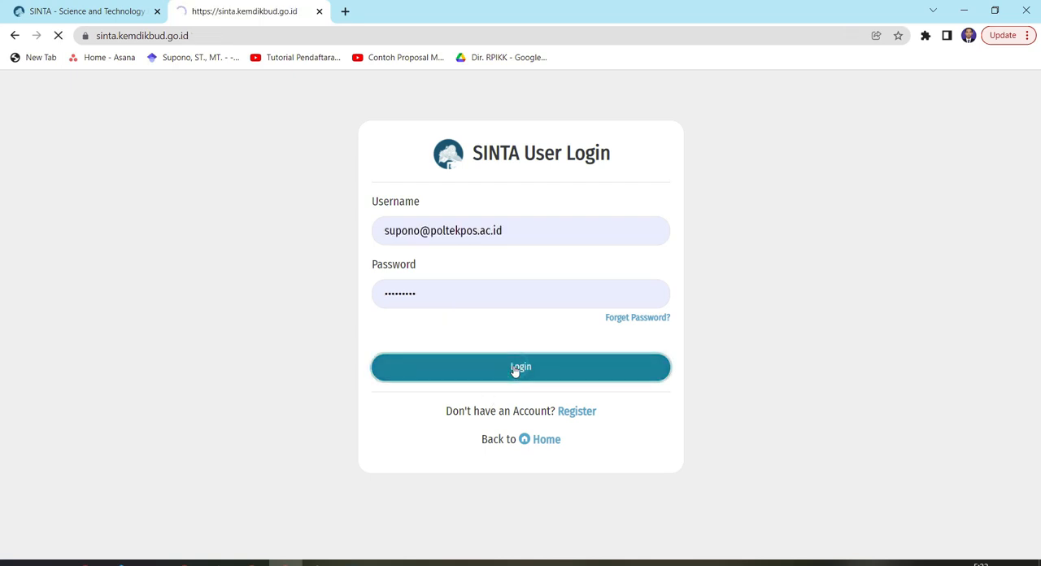
# Dismiss the login notification, go to My Profile and open the Update Profile form
pyautogui.click(628, 89)
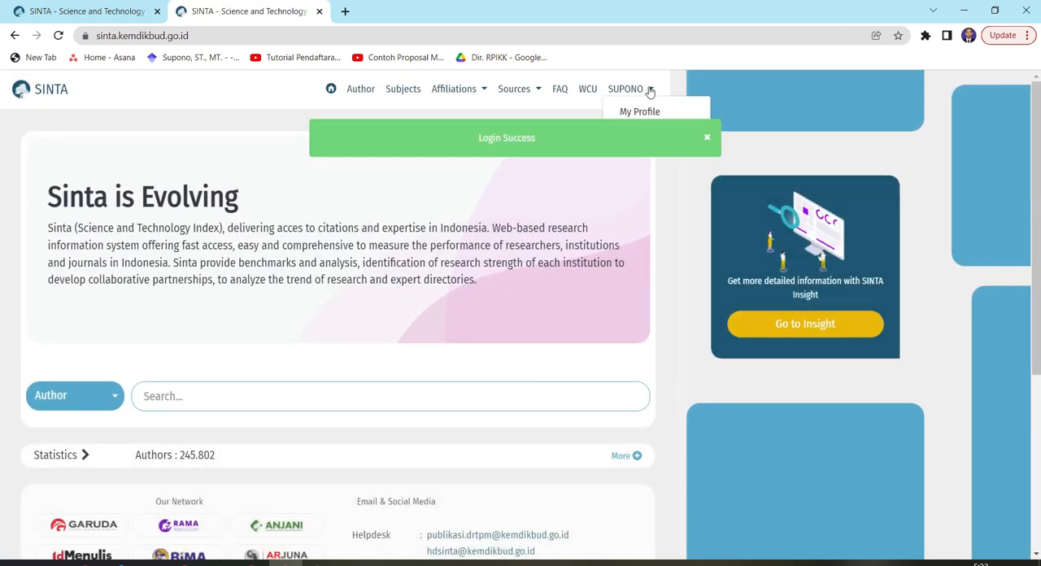
pyautogui.click(707, 138)
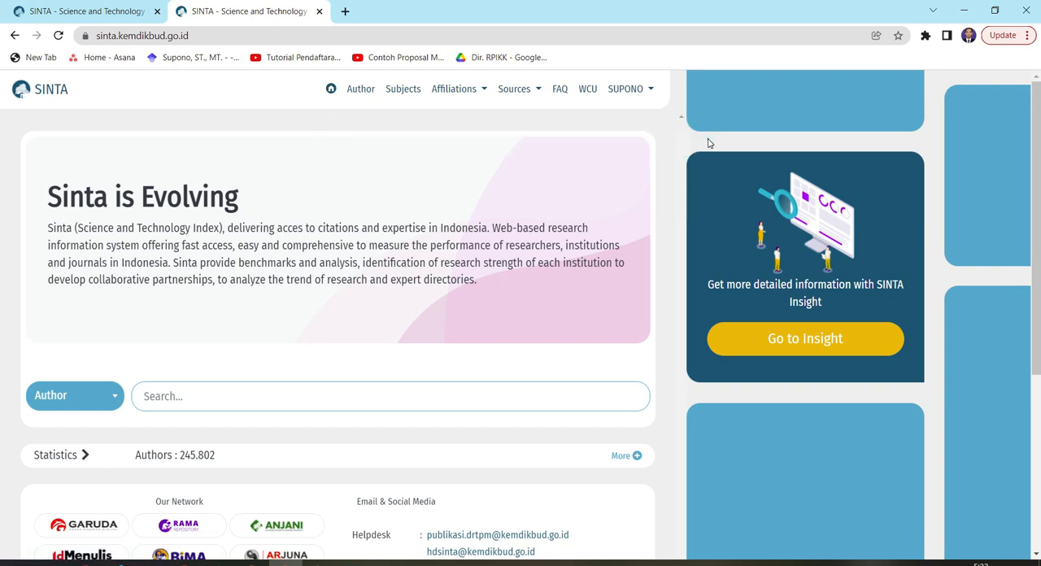
pyautogui.click(651, 92)
pyautogui.click(635, 117)
pyautogui.click(1015, 118)
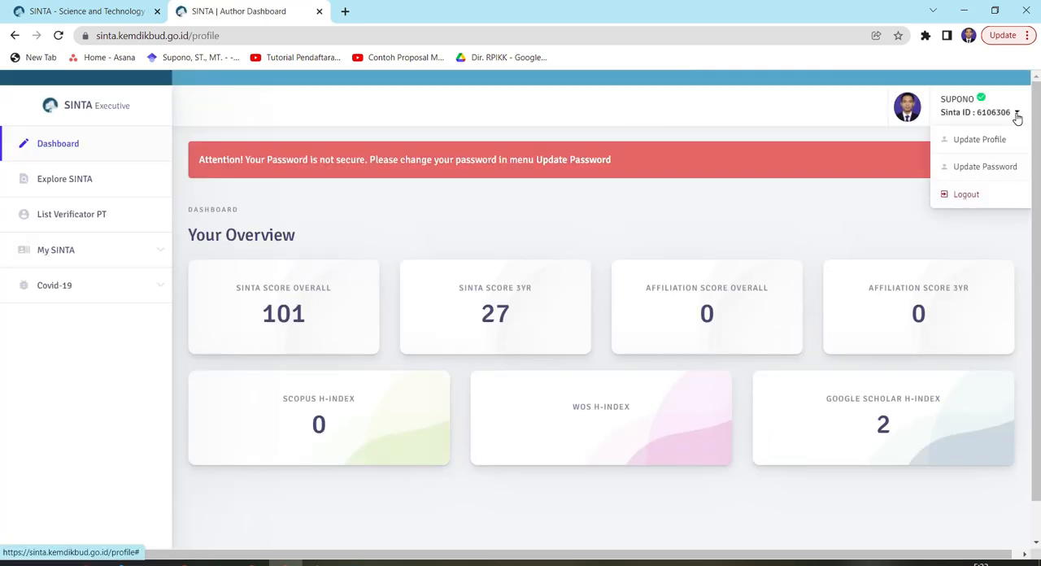
pyautogui.click(973, 145)
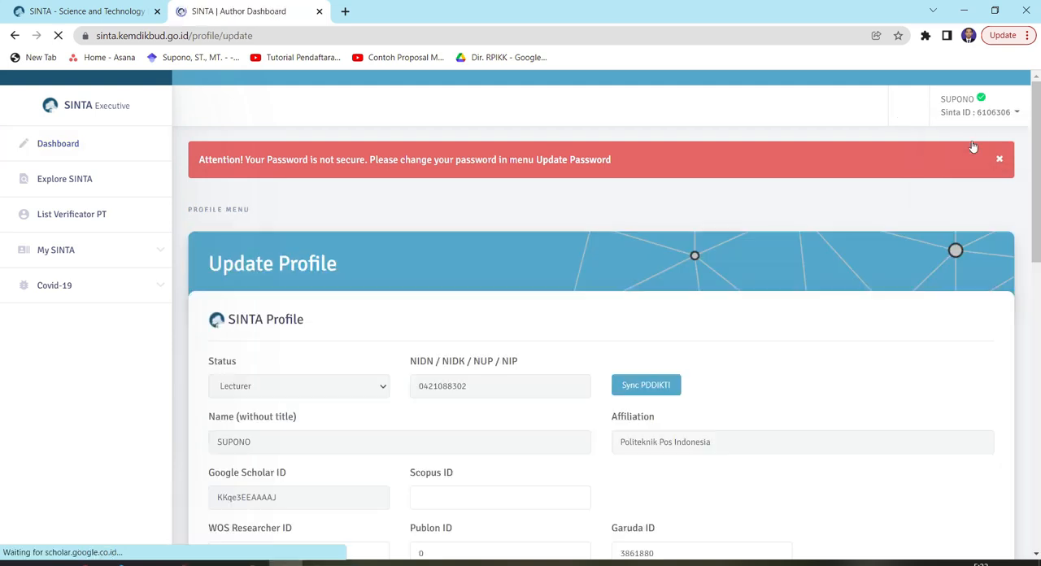
# Examine the Publon ID, WOS Researcher ID and Garuda ID fields in the SINTA Profile section
pyautogui.scroll(-1, 529, 276)
pyautogui.scroll(-2, 529, 276)
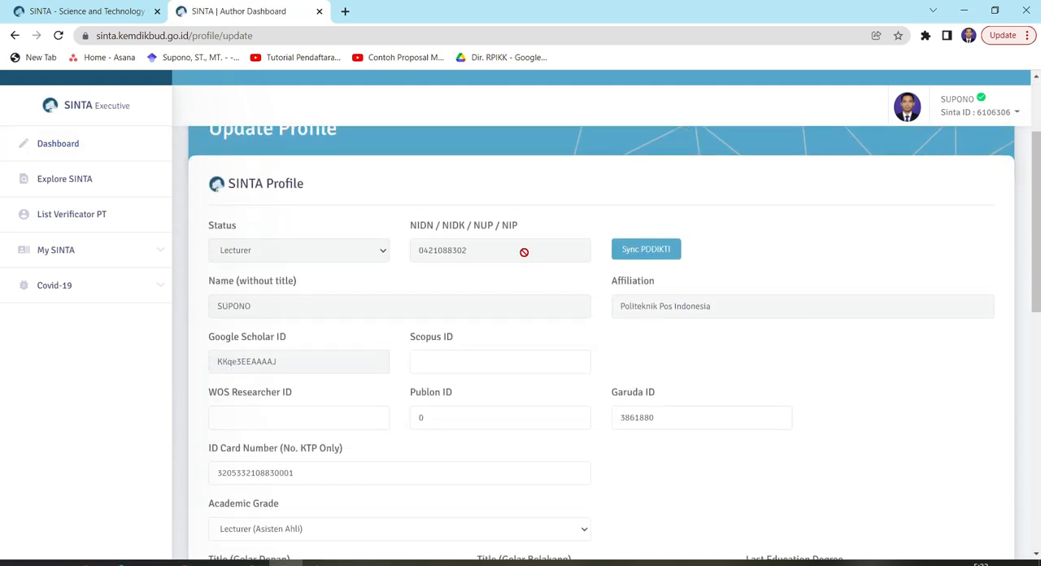
pyautogui.doubleClick(441, 417)
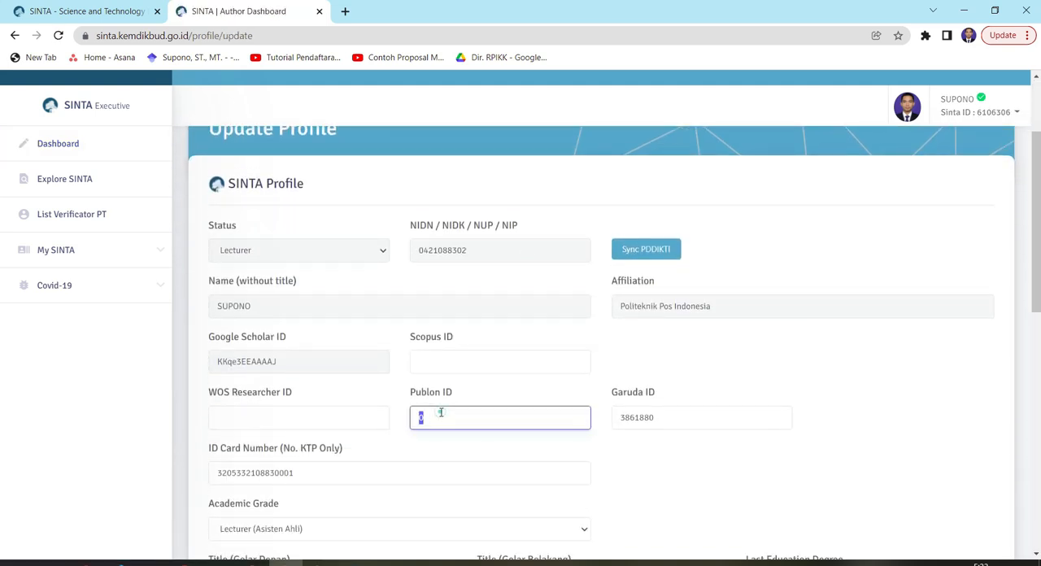
pyautogui.click(280, 409)
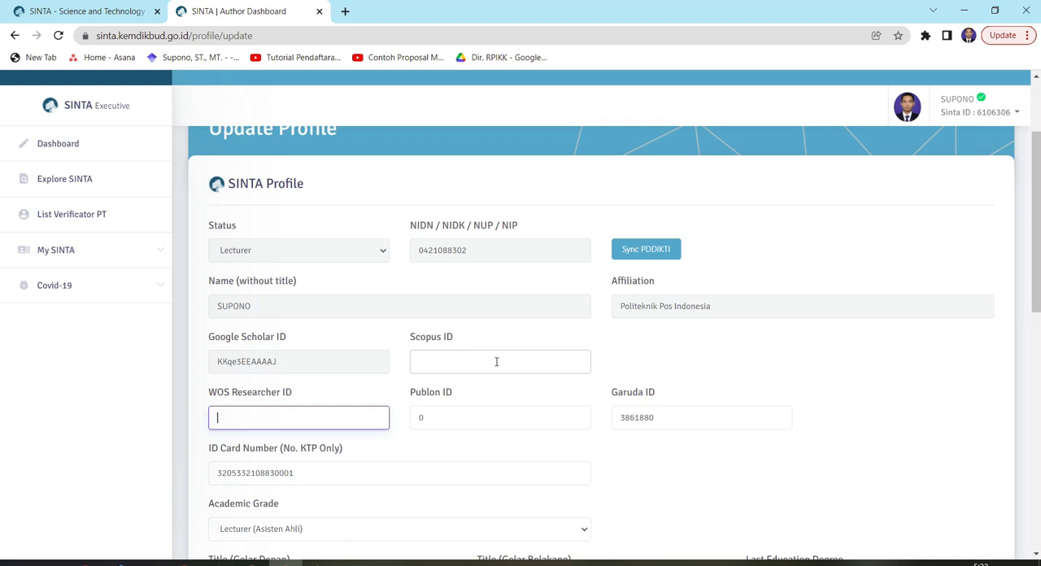
pyautogui.scroll(-1, 503, 370)
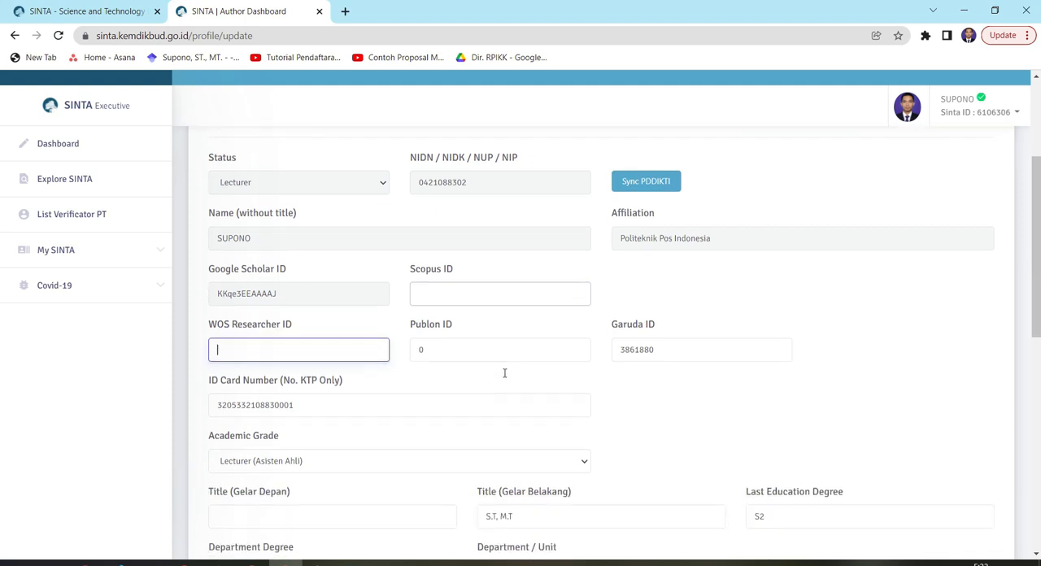
pyautogui.doubleClick(636, 350)
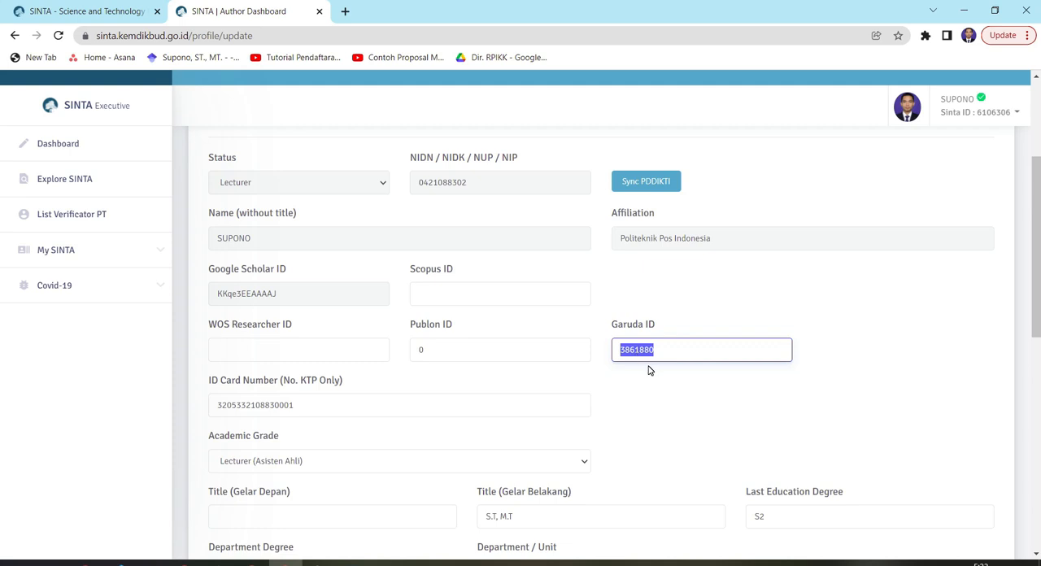
pyautogui.click(681, 351)
pyautogui.click(448, 349)
pyautogui.doubleClick(448, 349)
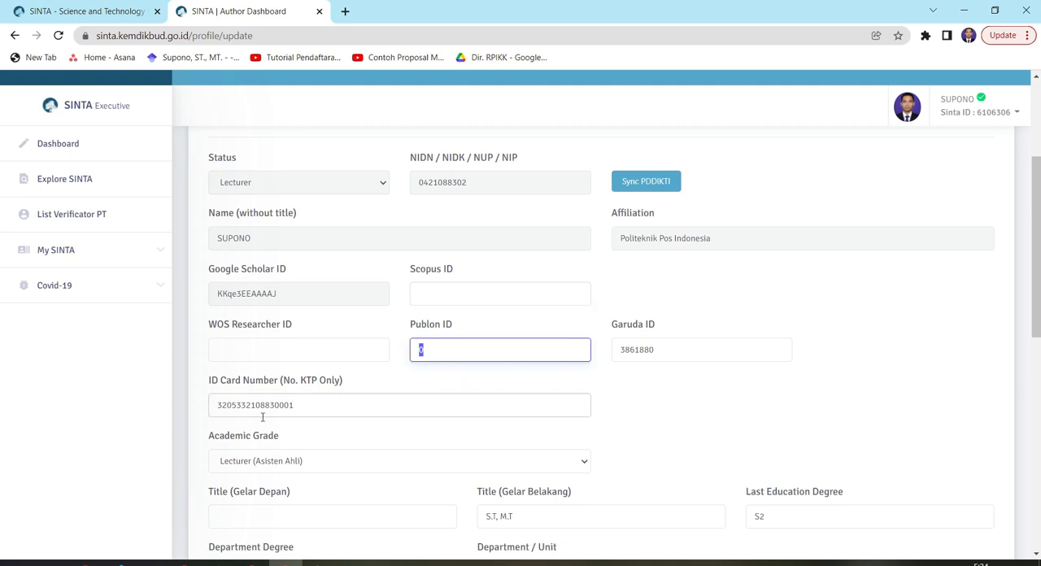
# Inspect the available Academic Grade options, keeping Lecturer (Asisten Ahli)
pyautogui.scroll(-2, 326, 374)
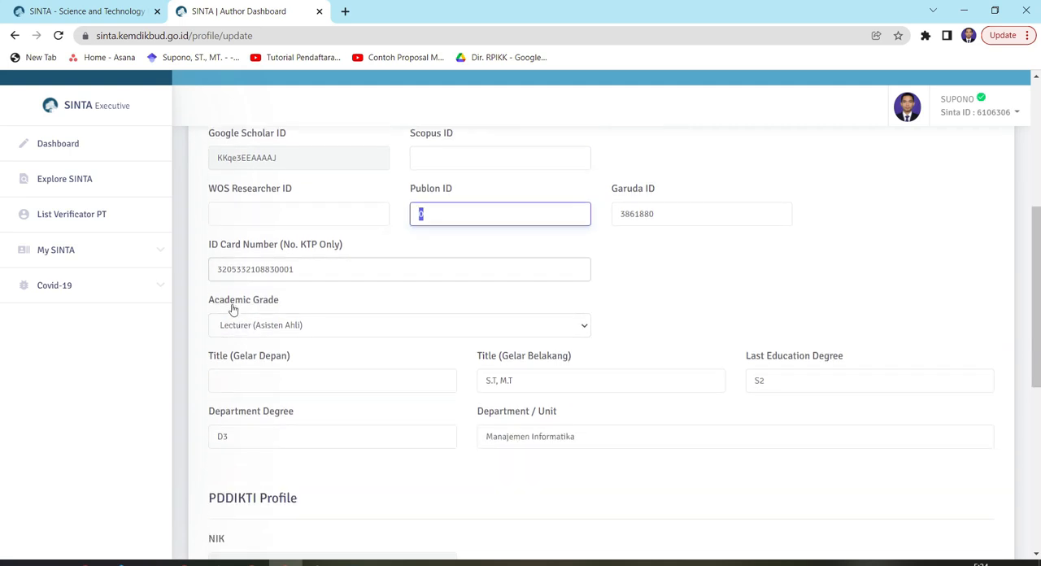
pyautogui.click(249, 330)
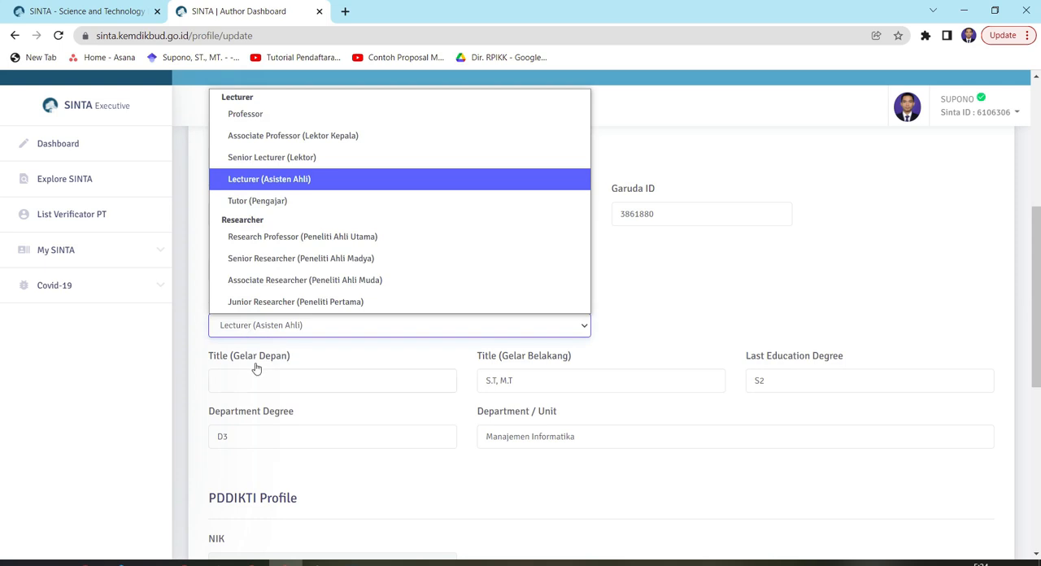
pyautogui.click(259, 358)
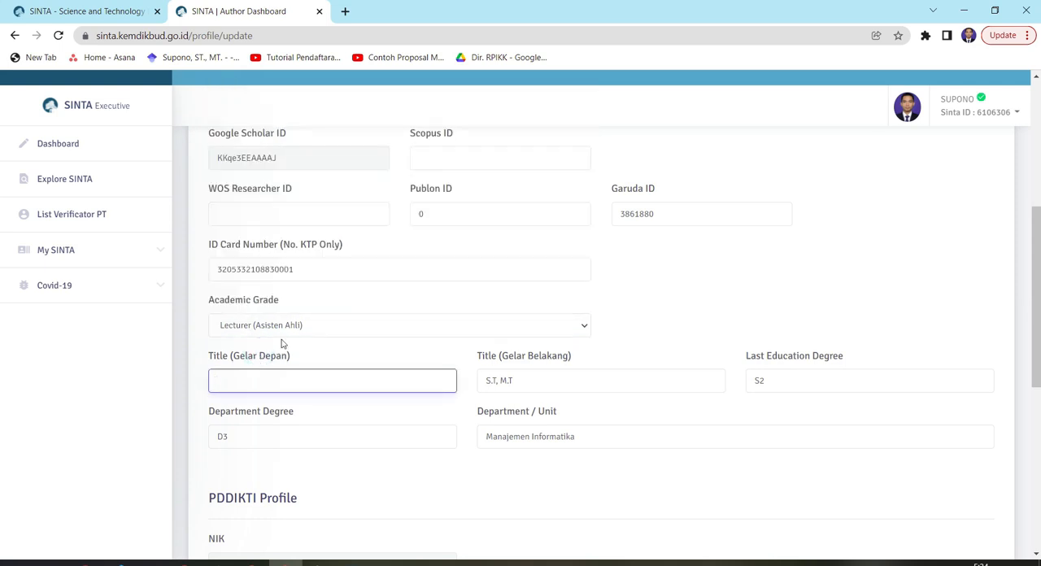
# Review the PDDIKTI Profile section, then return to the SINTA Profile fields and the Sync PDDIKTI option
pyautogui.scroll(-3, 329, 333)
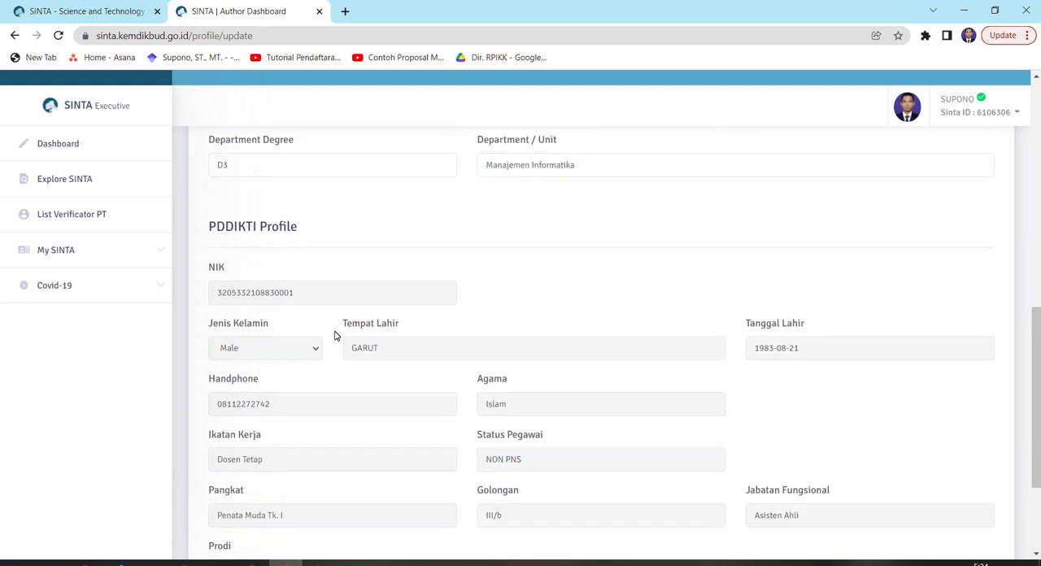
pyautogui.scroll(-1, 333, 335)
pyautogui.scroll(1, 334, 330)
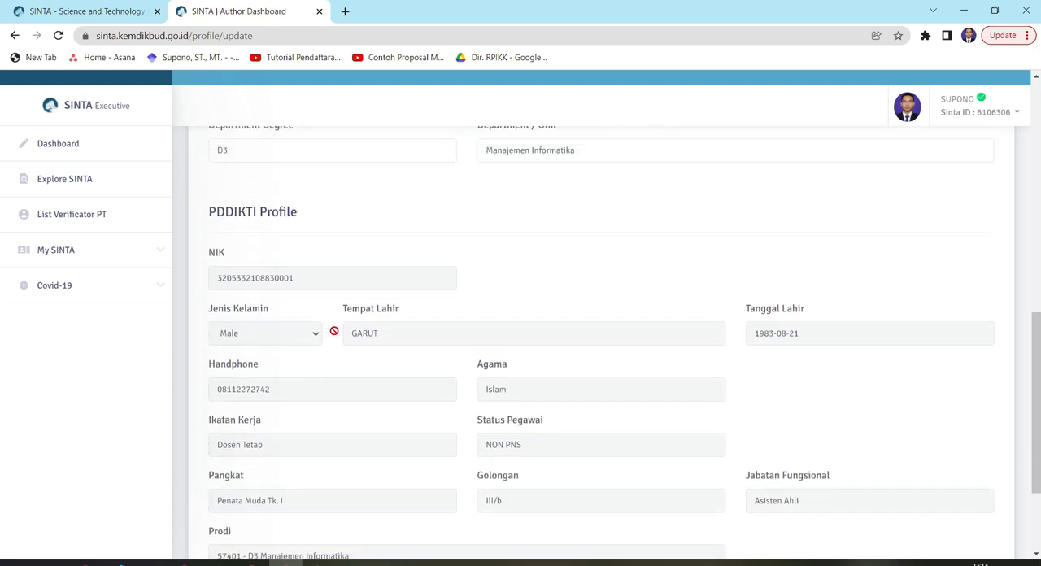
pyautogui.scroll(1, 344, 333)
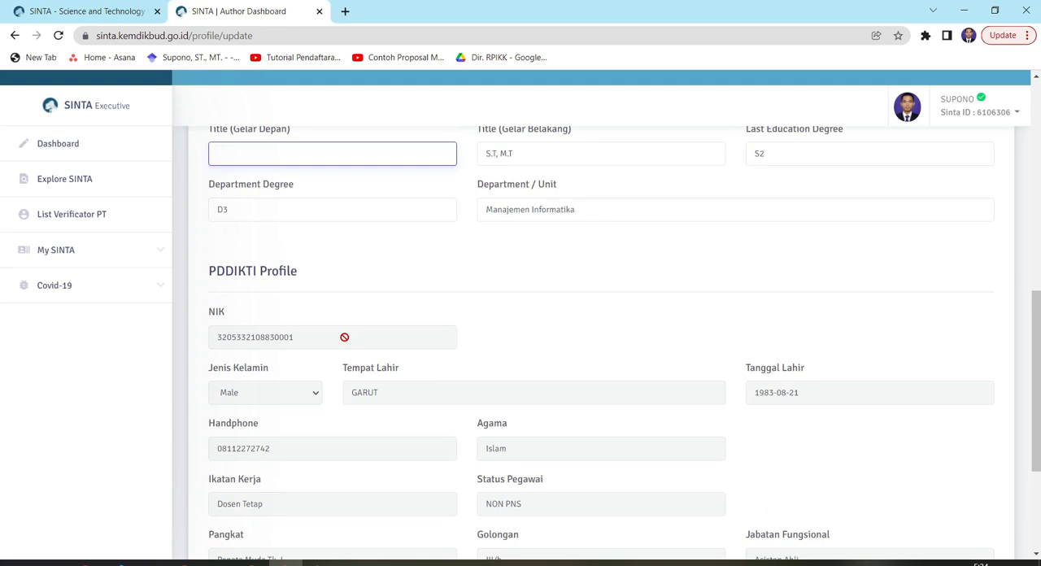
pyautogui.scroll(-3, 344, 342)
pyautogui.scroll(9, 345, 341)
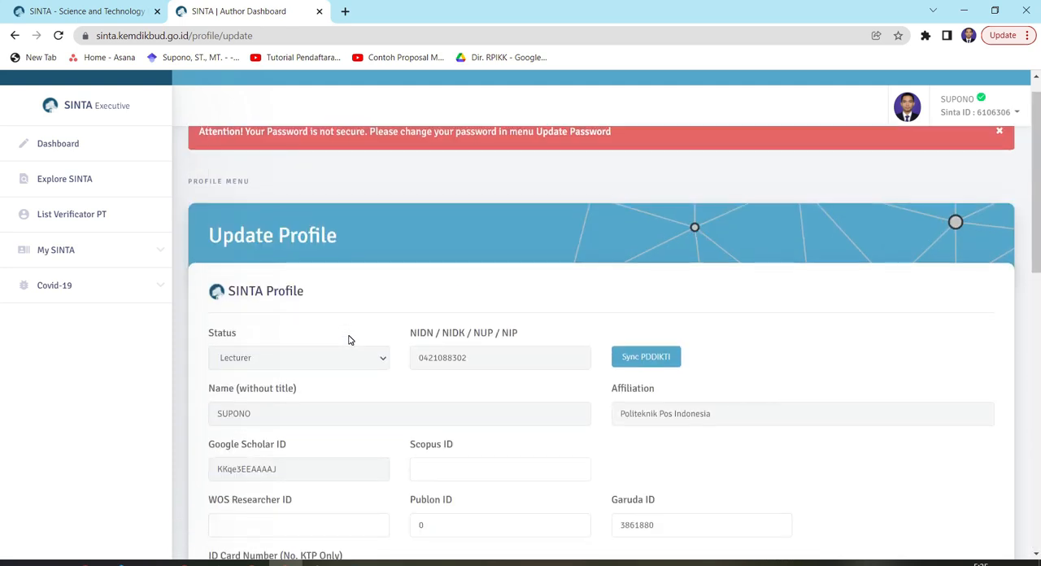
pyautogui.scroll(1, 348, 339)
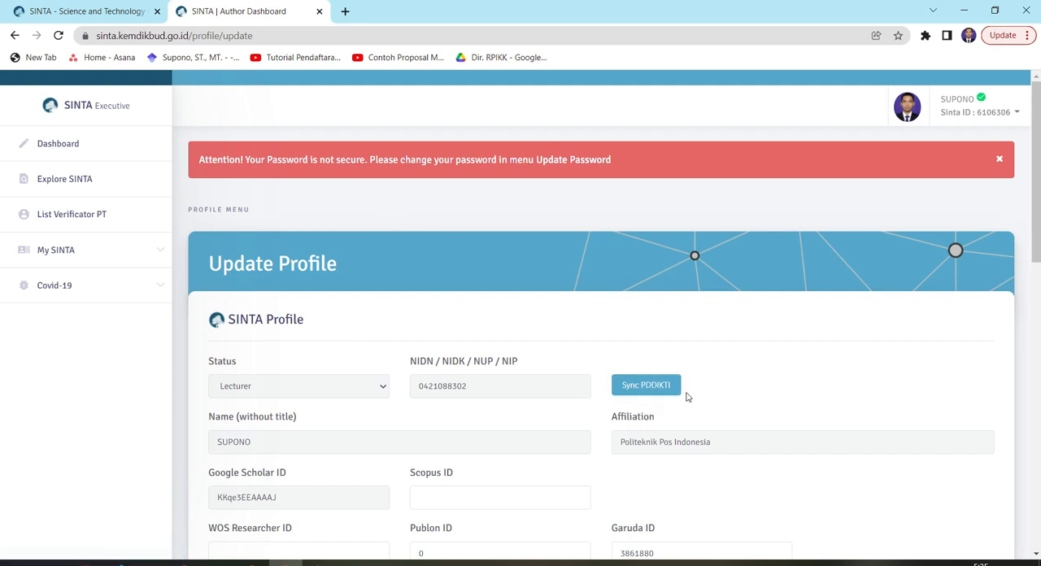
pyautogui.scroll(-3, 488, 370)
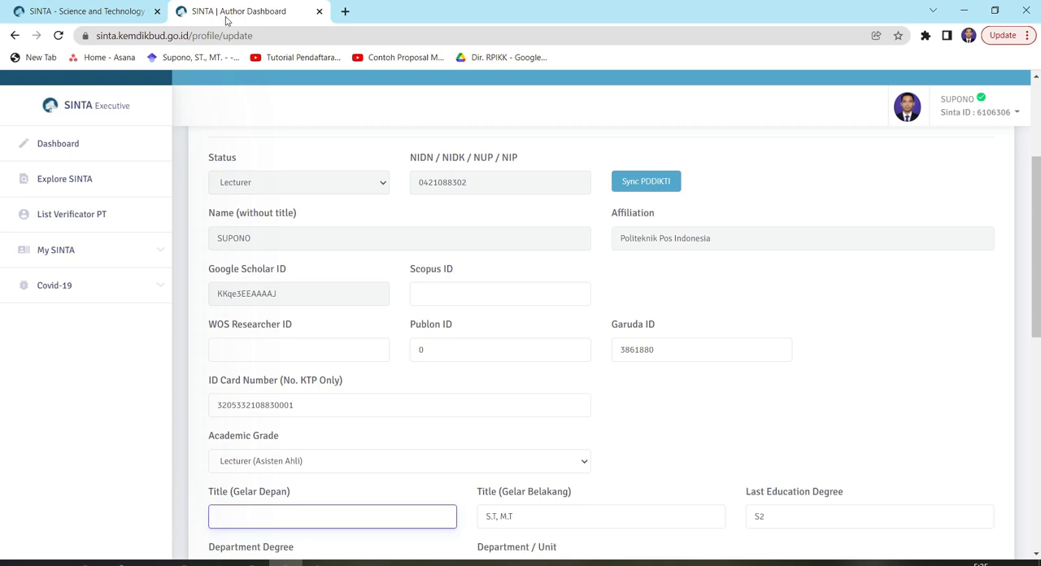
# Return to the affiliation profile tab, open the author directory and search for the lecturer by full name
pyautogui.click(123, 11)
pyautogui.scroll(5, 411, 197)
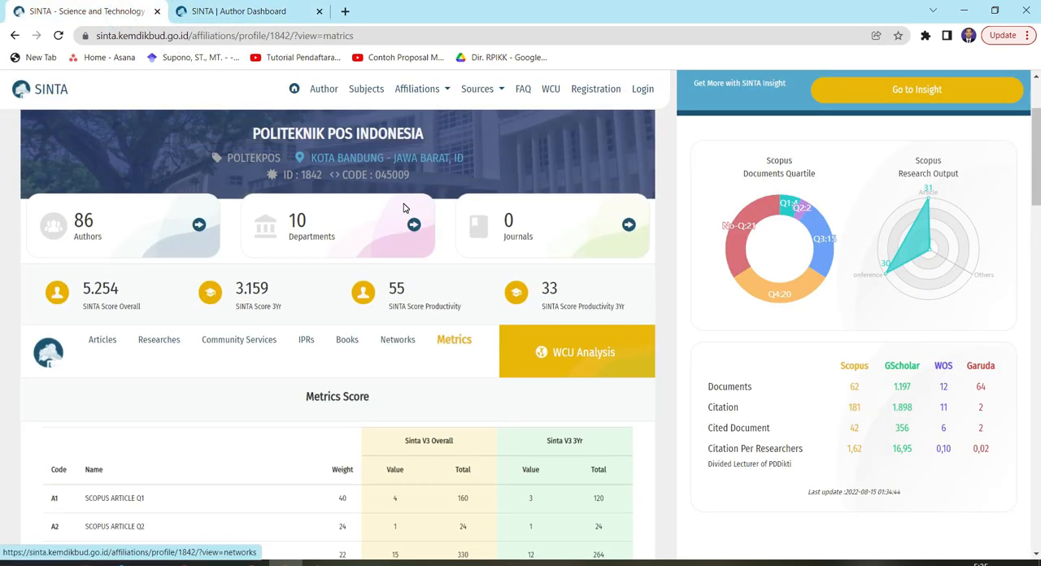
pyautogui.scroll(1, 404, 208)
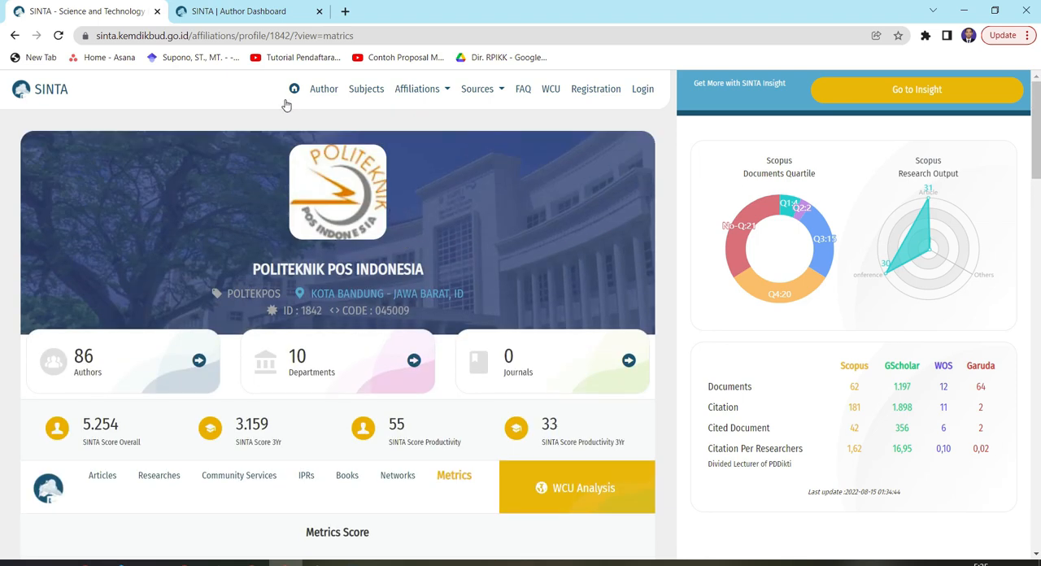
pyautogui.click(324, 89)
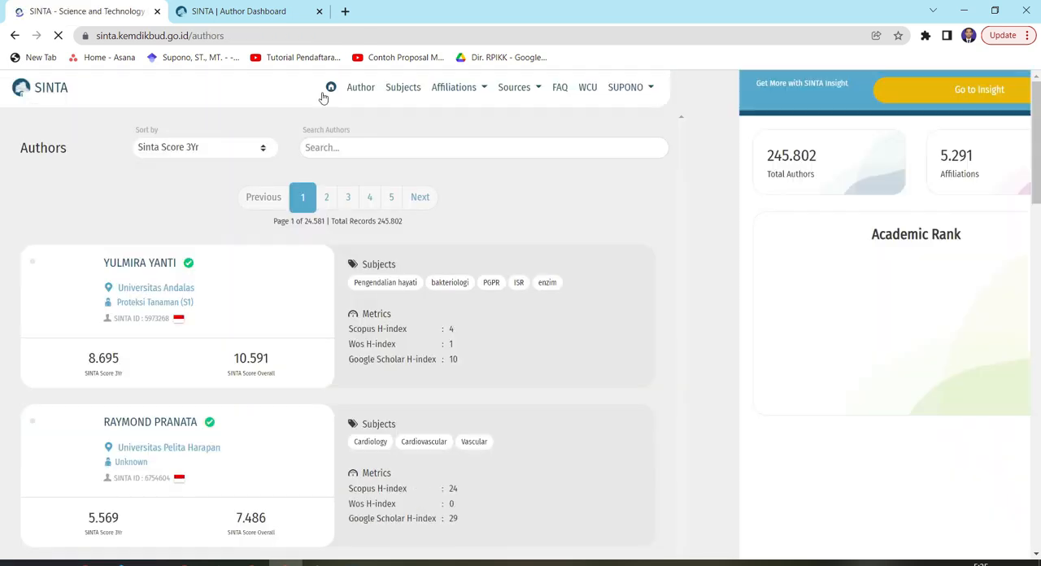
pyautogui.click(423, 147)
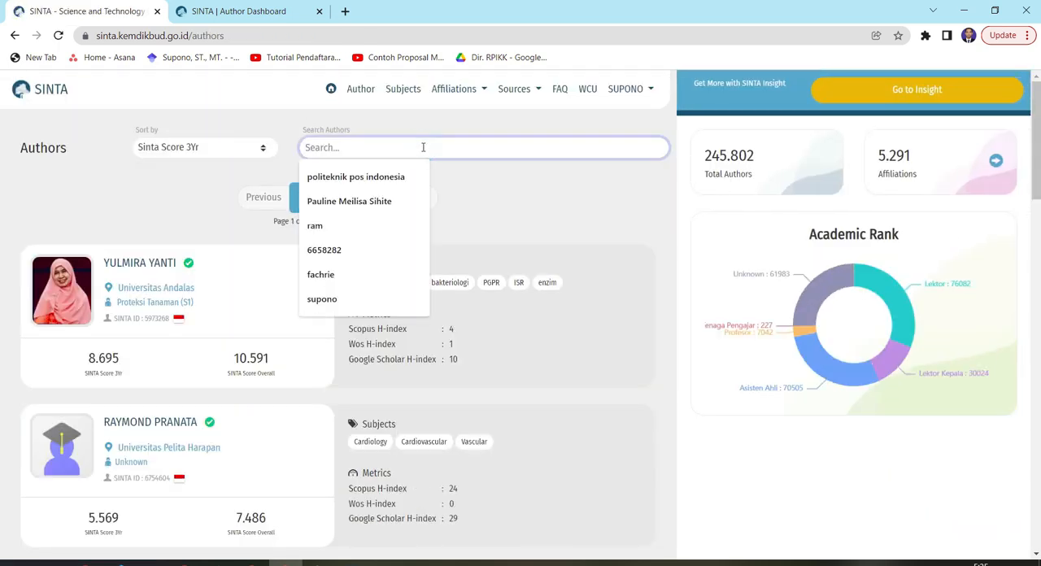
pyautogui.write('ca')
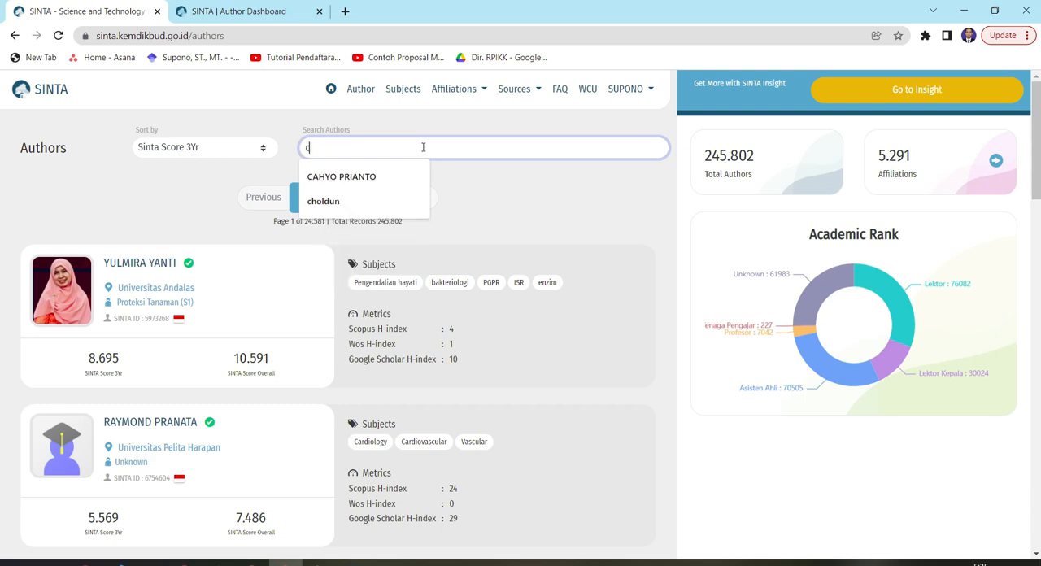
pyautogui.press('Down')
pyautogui.press('Return')
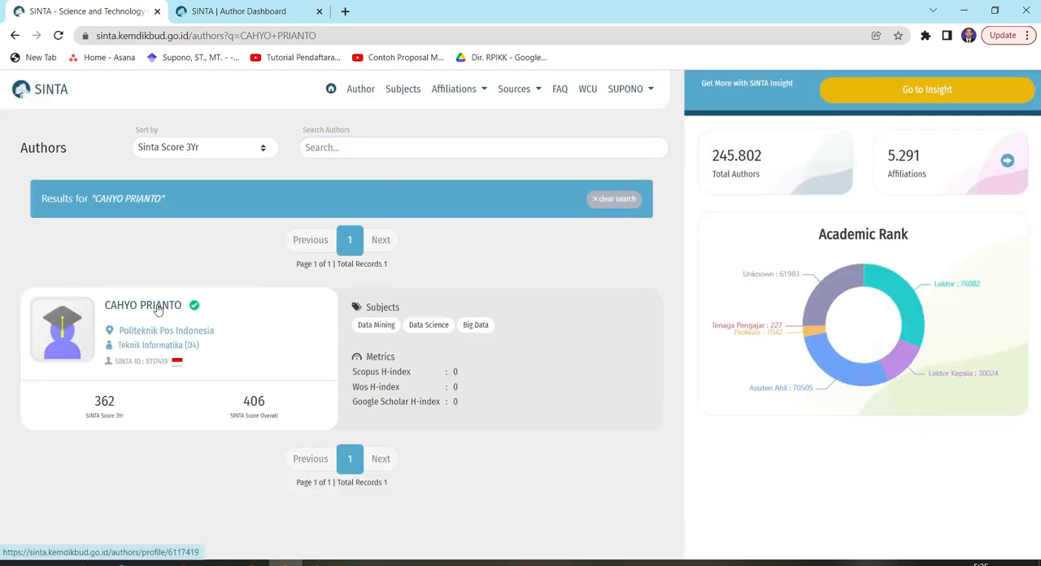
# Open the found lecturer's author profile and show its Metrics view
pyautogui.click(157, 306)
pyautogui.scroll(-3, 396, 331)
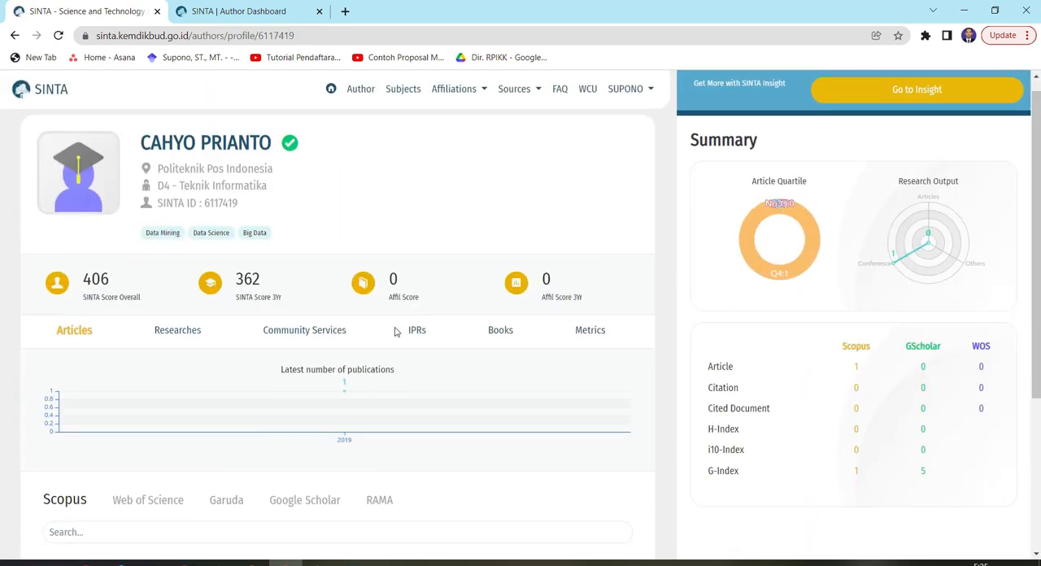
pyautogui.scroll(3, 395, 331)
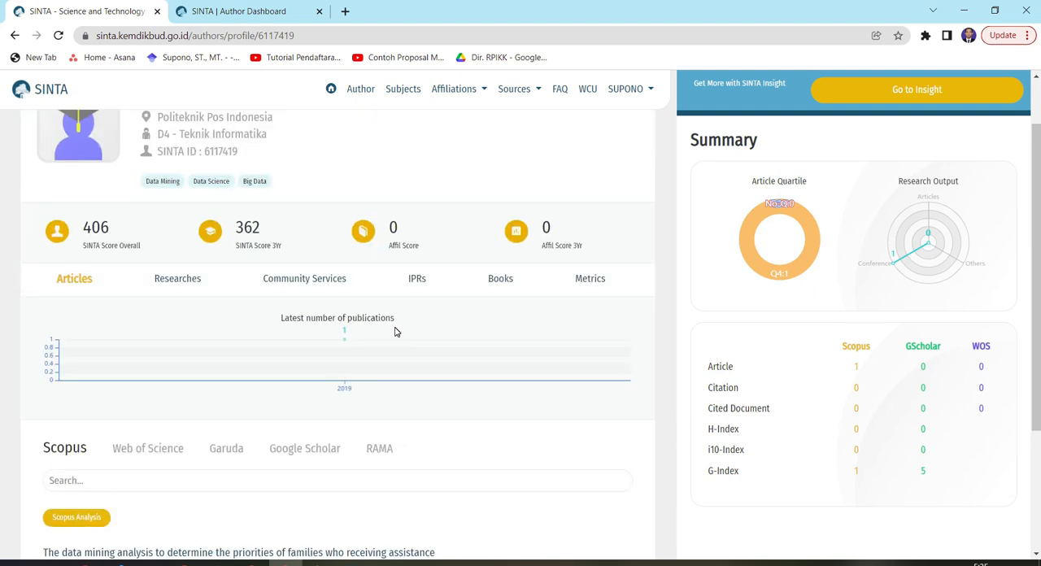
pyautogui.click(591, 349)
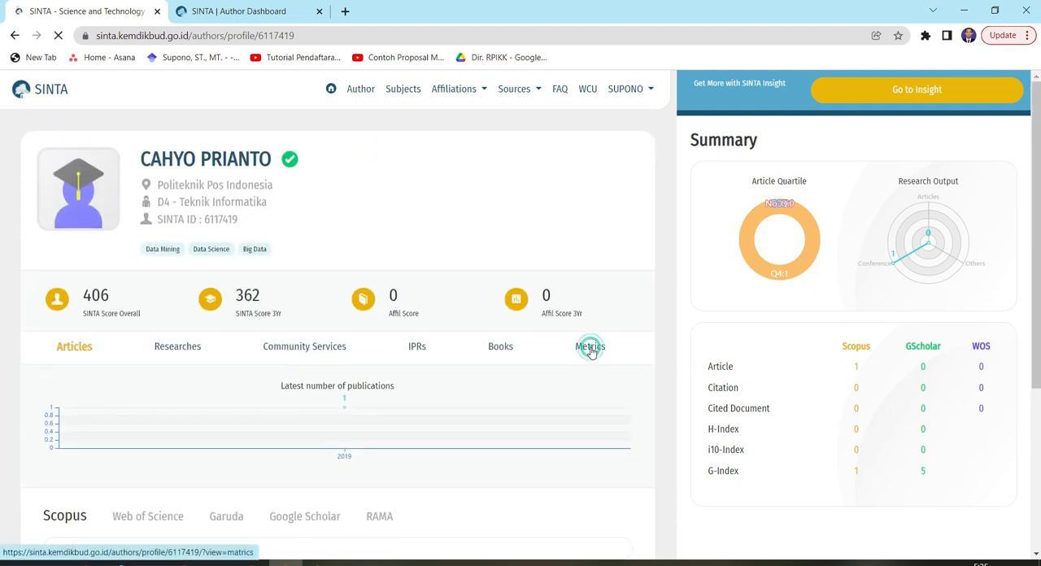
# Review the Scopus and WOS rows of the author's metrics table, from first-author through member-author entries
pyautogui.scroll(-4, 412, 386)
pyautogui.scroll(-3, 367, 341)
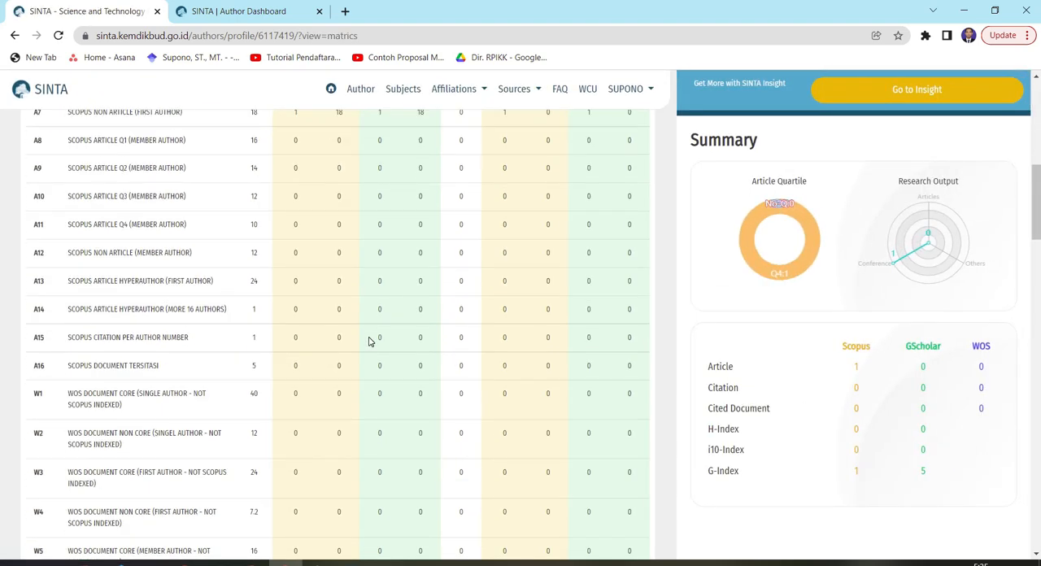
pyautogui.scroll(3, 367, 342)
pyautogui.scroll(-5, 170, 303)
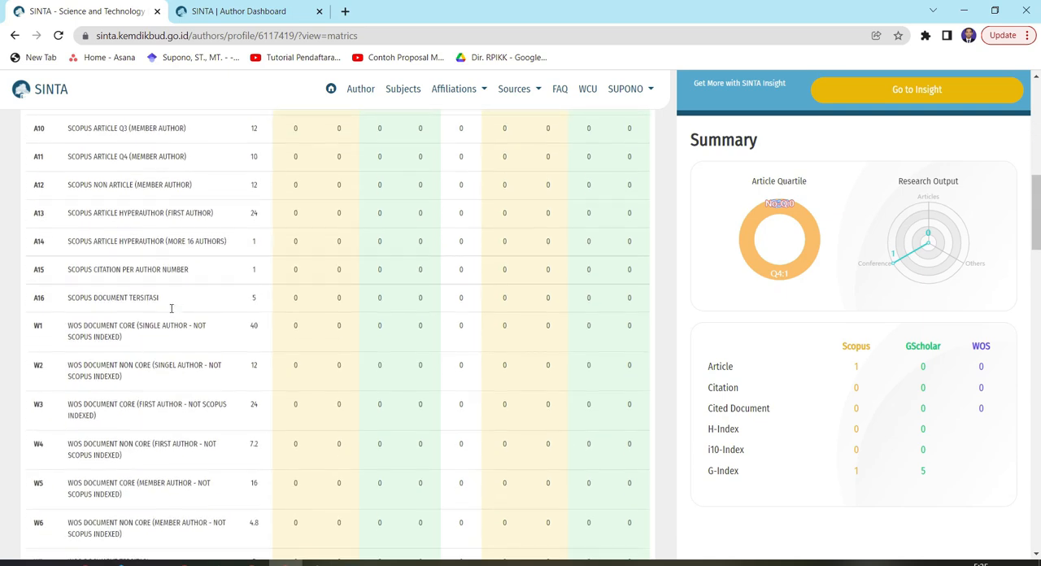
pyautogui.scroll(-6, 171, 312)
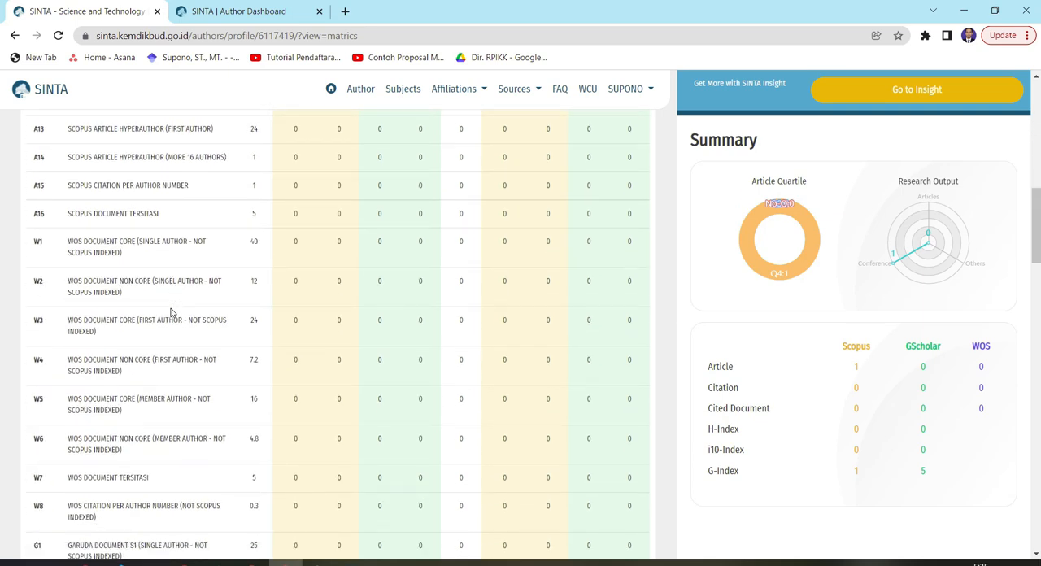
# Review the remaining rows of the author's metrics table, from Garuda documents through research, community service and supervision to the Total
pyautogui.scroll(-8, 157, 320)
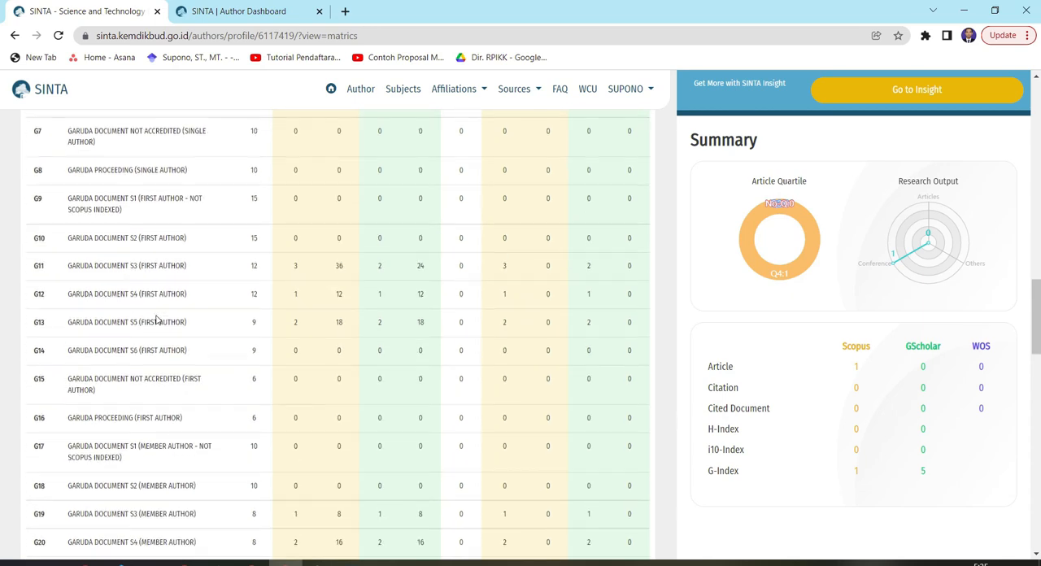
pyautogui.scroll(-10, 157, 320)
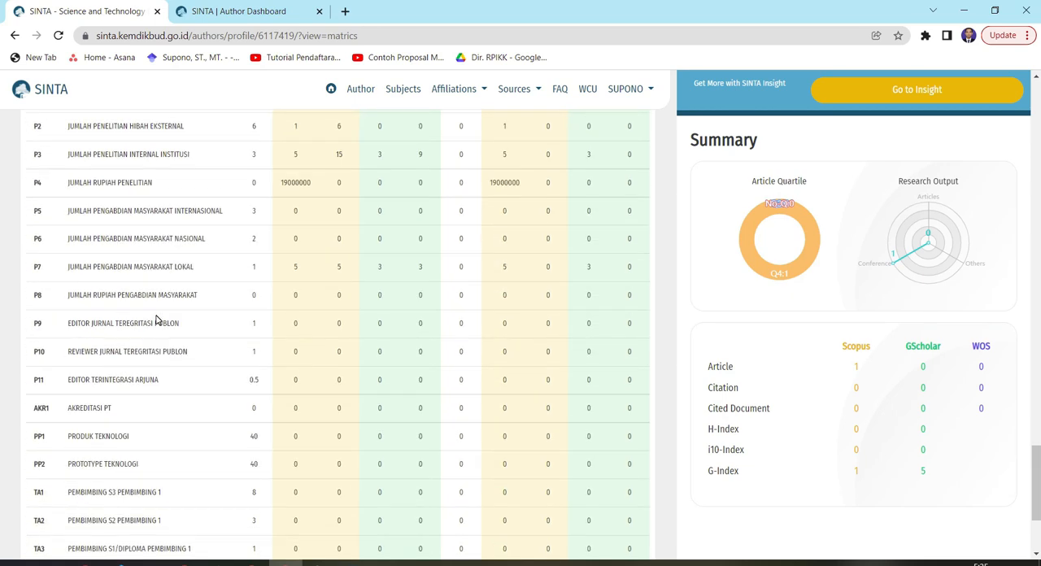
pyautogui.scroll(-3, 232, 429)
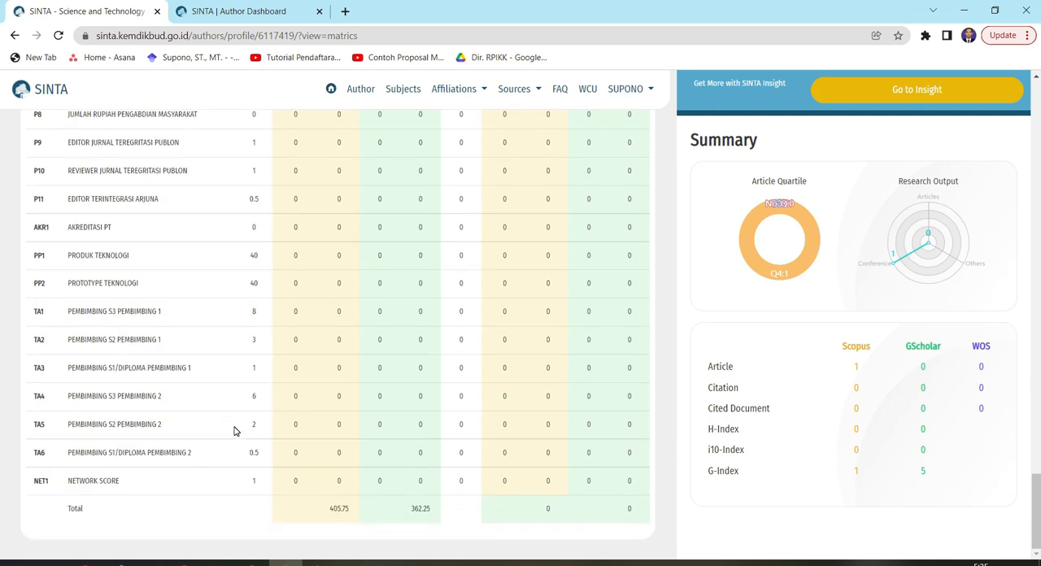
# Return to row P4, Jumlah Rupiah Penelitian, and highlight its name, overall value and weight in turn
pyautogui.scroll(5, 234, 431)
pyautogui.scroll(1, 233, 431)
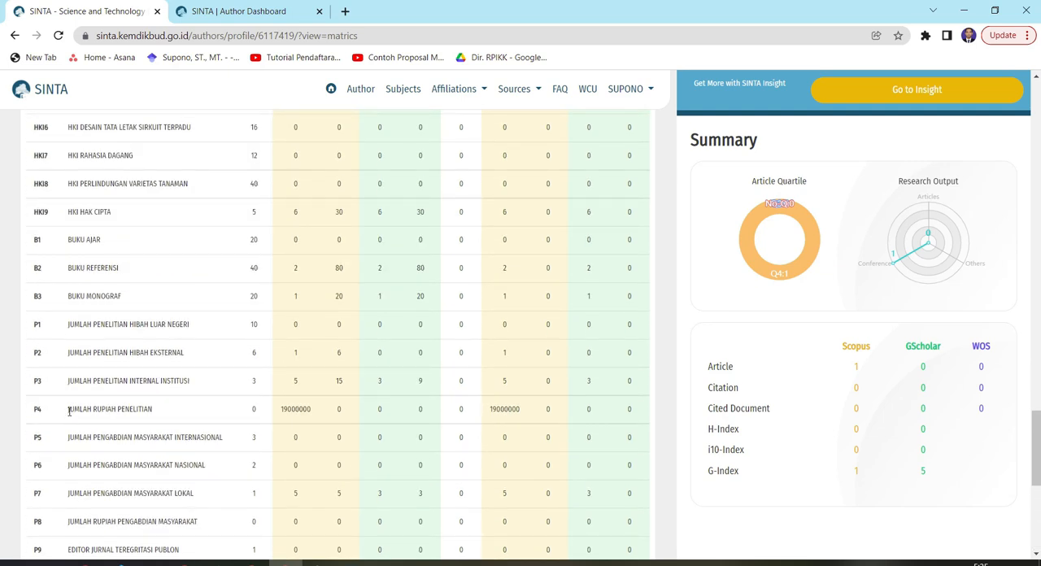
pyautogui.moveTo(69, 409); pyautogui.dragTo(153, 413)
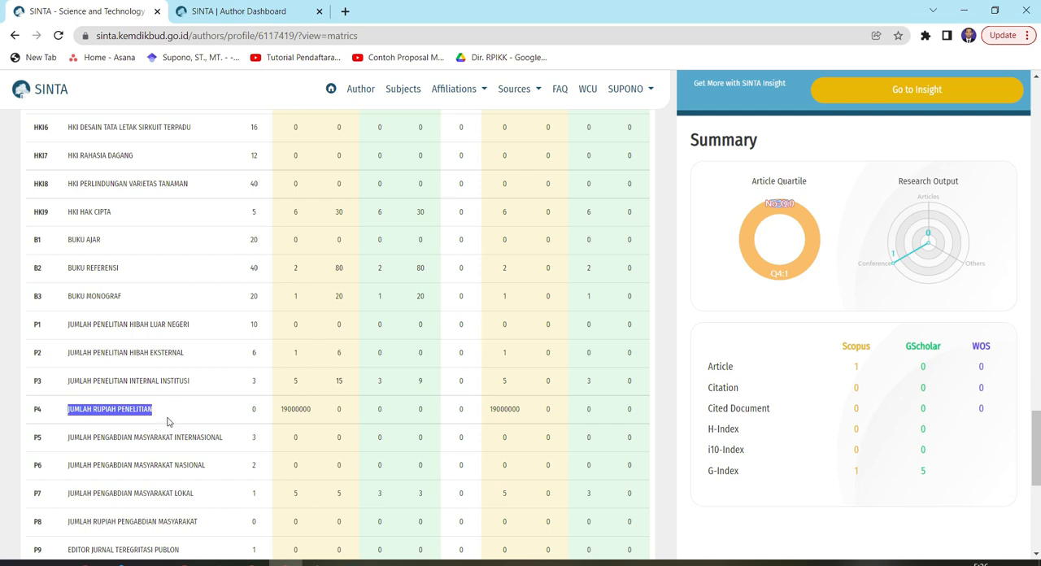
pyautogui.doubleClick(295, 409)
pyautogui.click(252, 409)
pyautogui.doubleClick(252, 409)
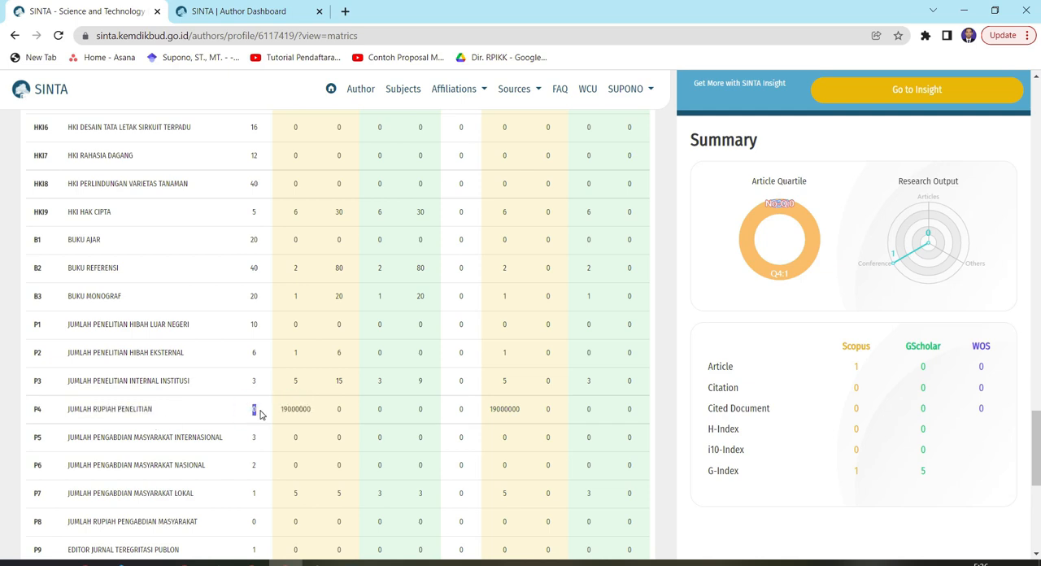
# Look back over the HKI, Google Scholar and Garuda rows up to the start of the Metrics Score table
pyautogui.scroll(1, 260, 413)
pyautogui.scroll(5, 261, 415)
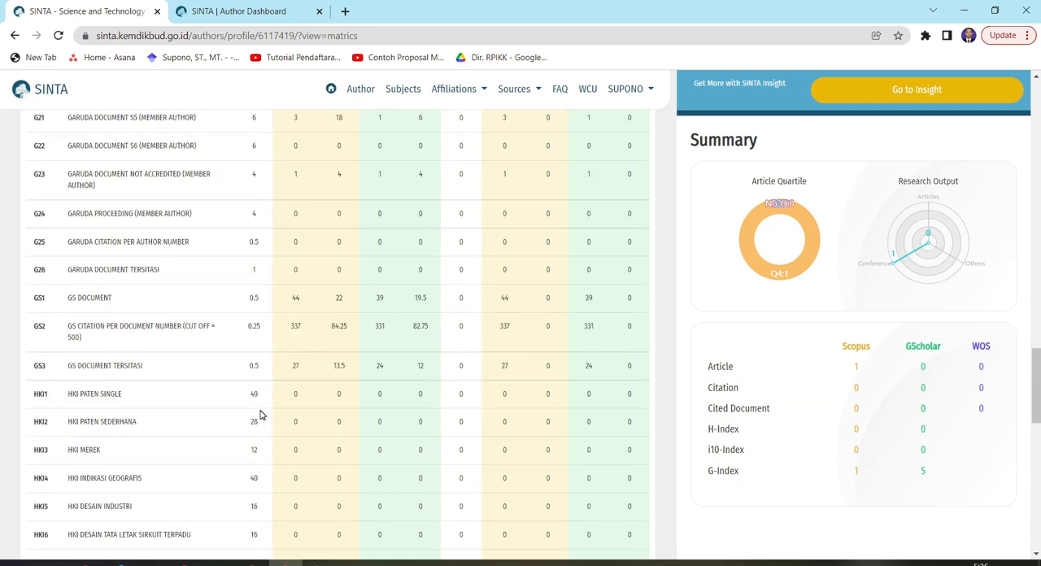
pyautogui.scroll(4, 260, 415)
pyautogui.scroll(10, 260, 415)
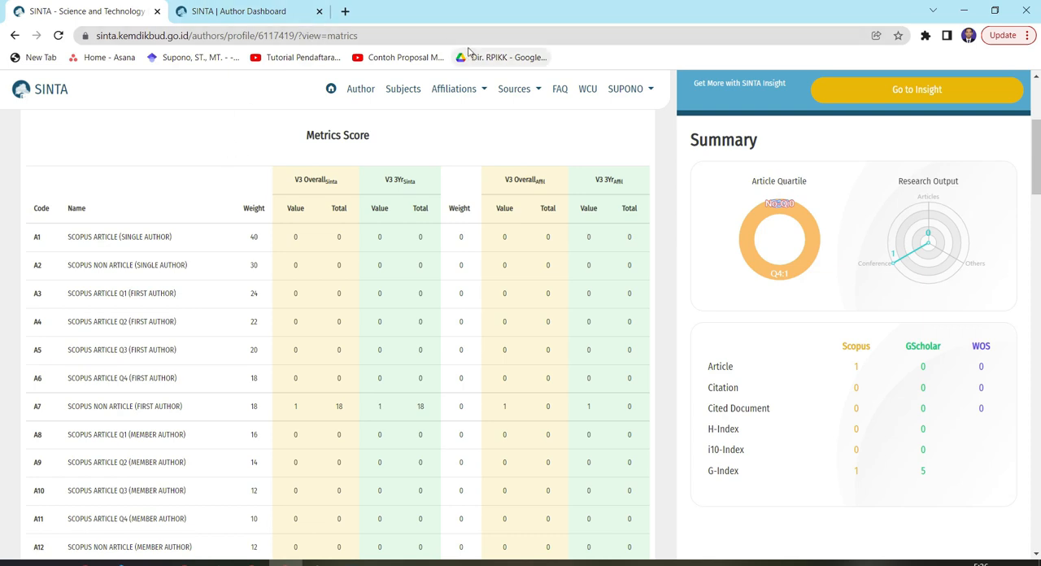
# Open the Garuda site garuda.kemdikbud.go.id in a new browser tab
pyautogui.click(269, 10)
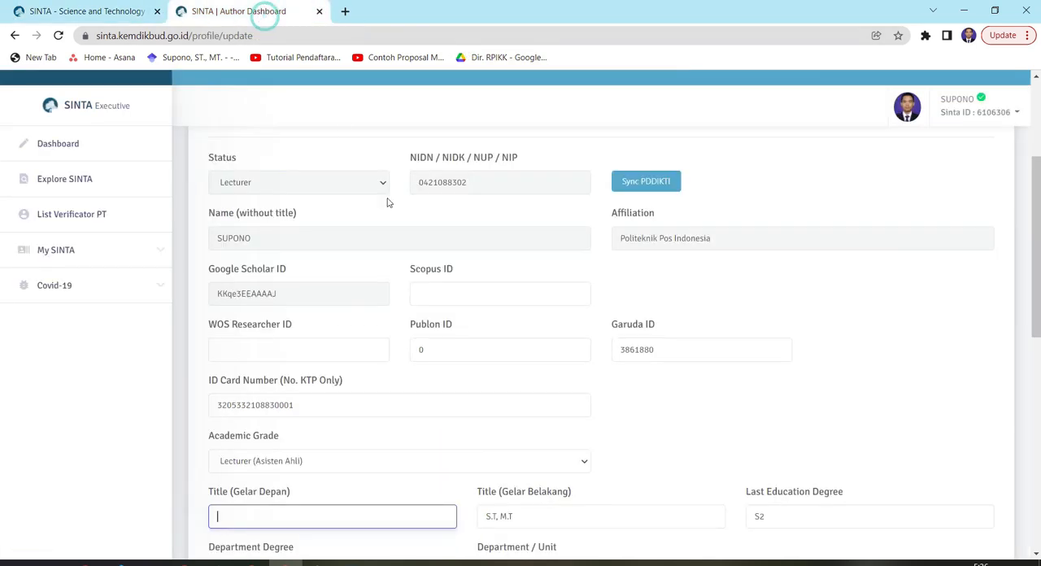
pyautogui.click(345, 10)
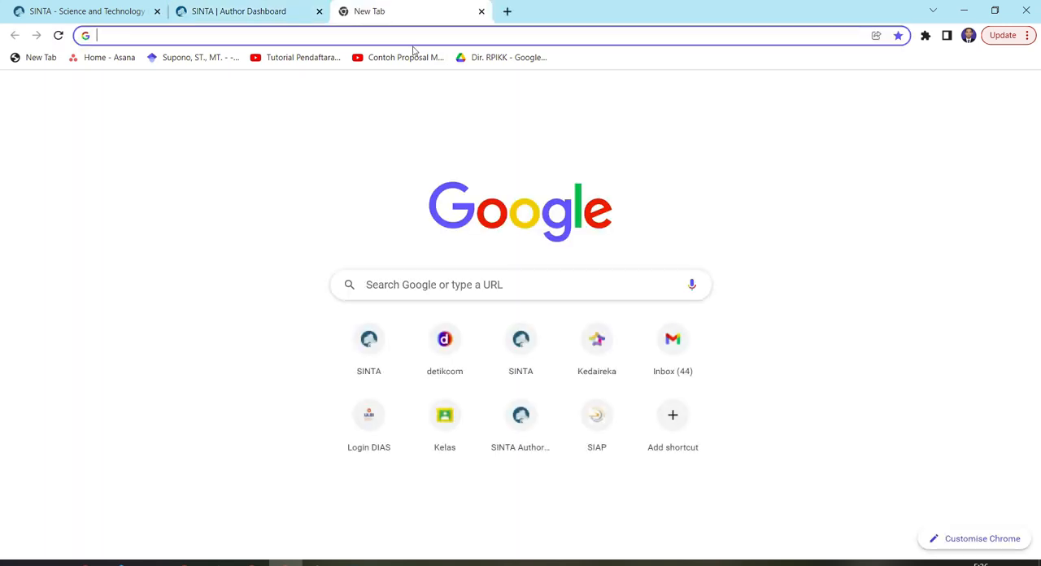
pyautogui.write('ga')
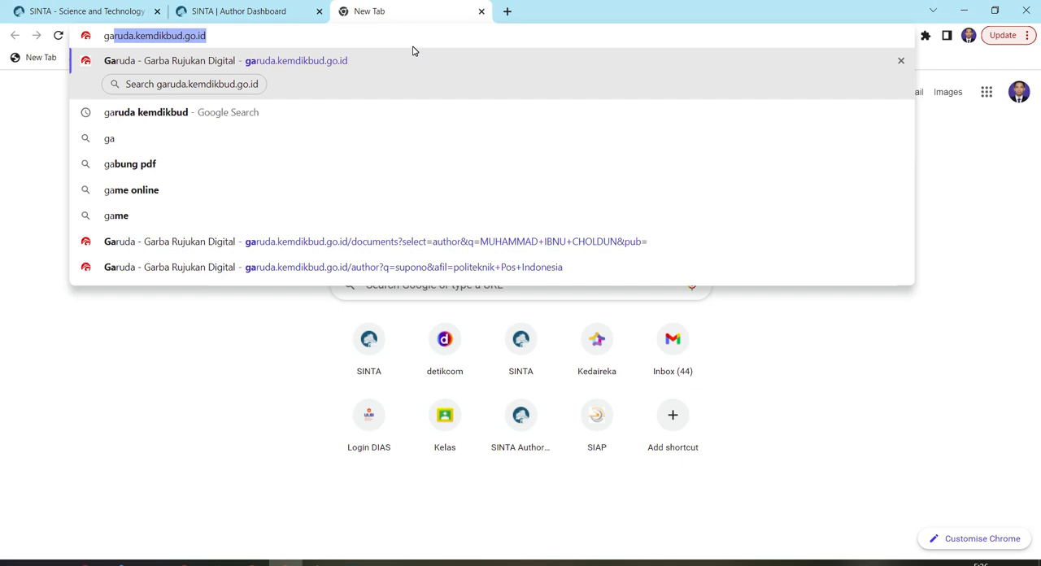
pyautogui.write('rud')
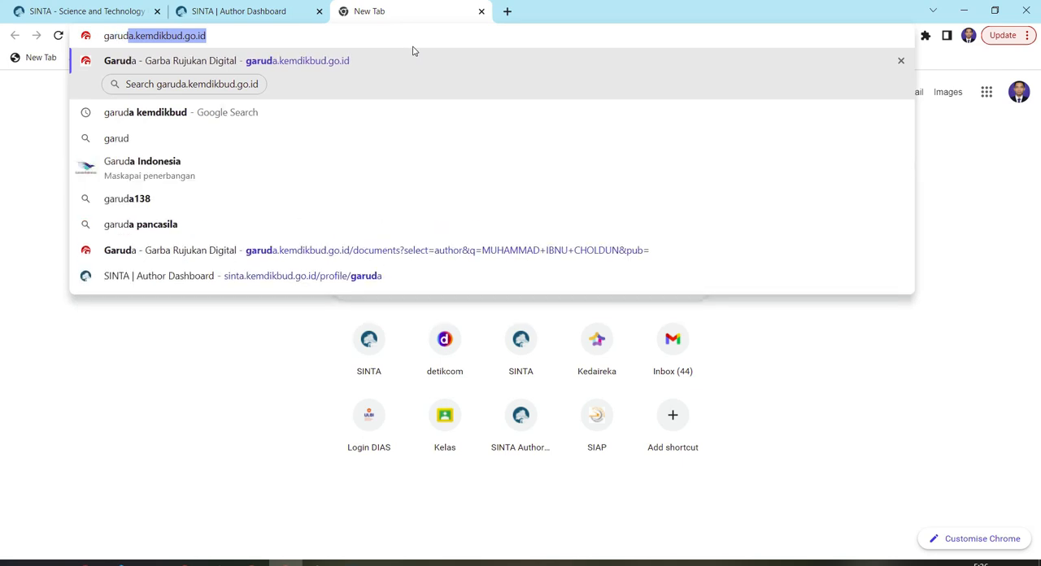
pyautogui.write('a.')
pyautogui.press('BackSpace')
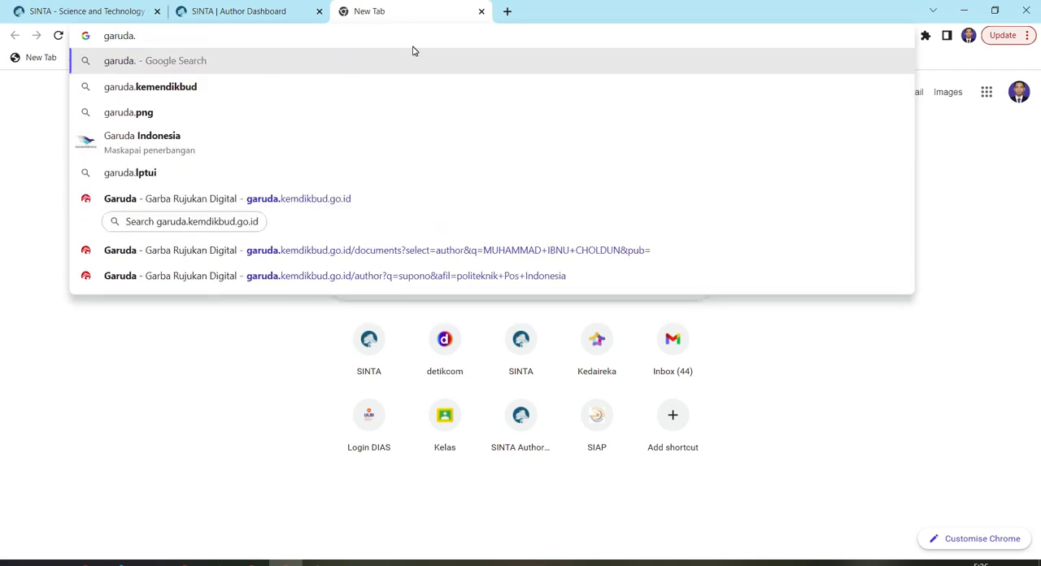
pyautogui.press('BackSpace')
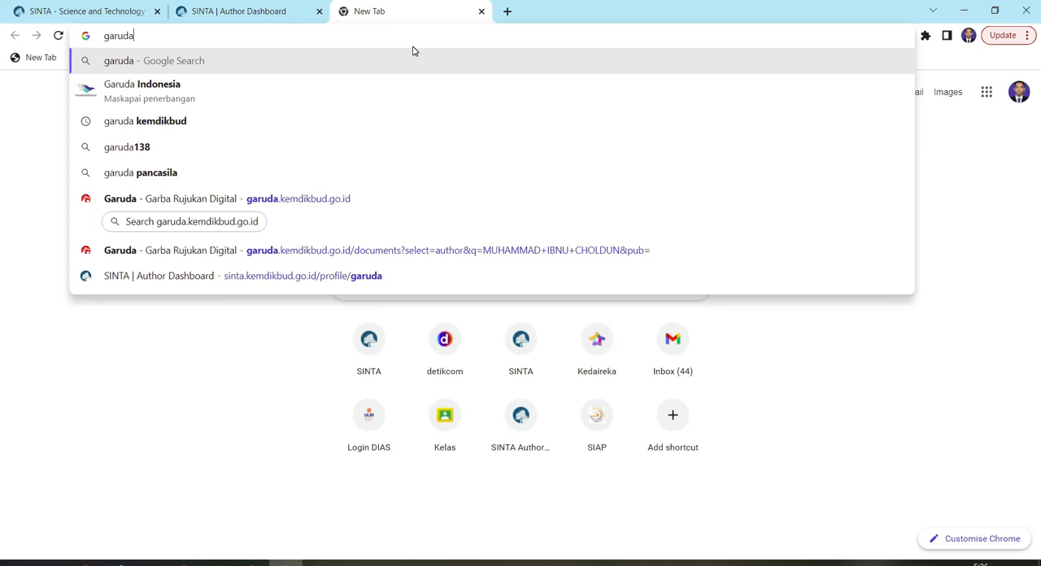
pyautogui.write('.keme')
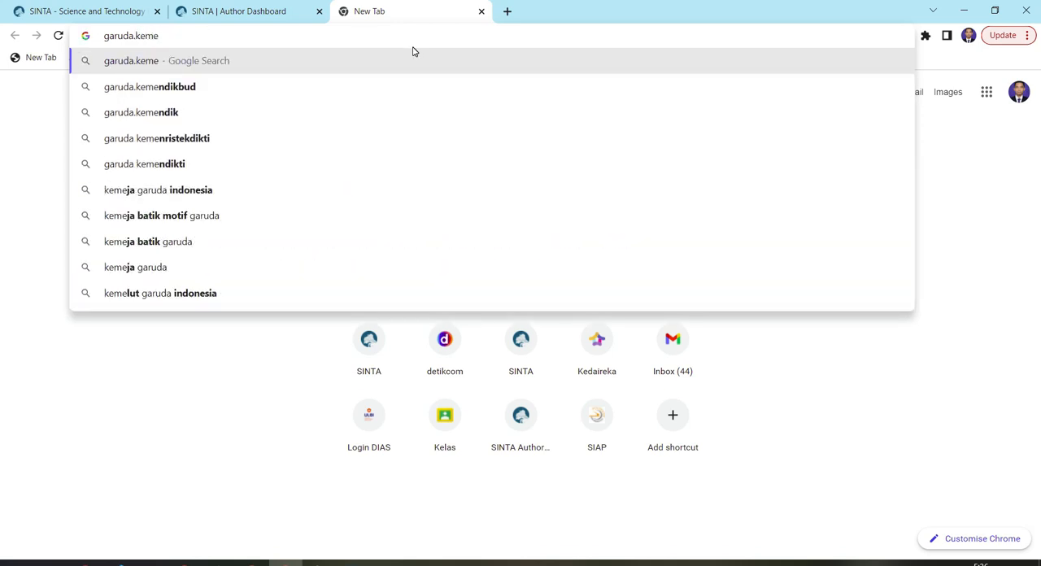
pyautogui.press('BackSpace')
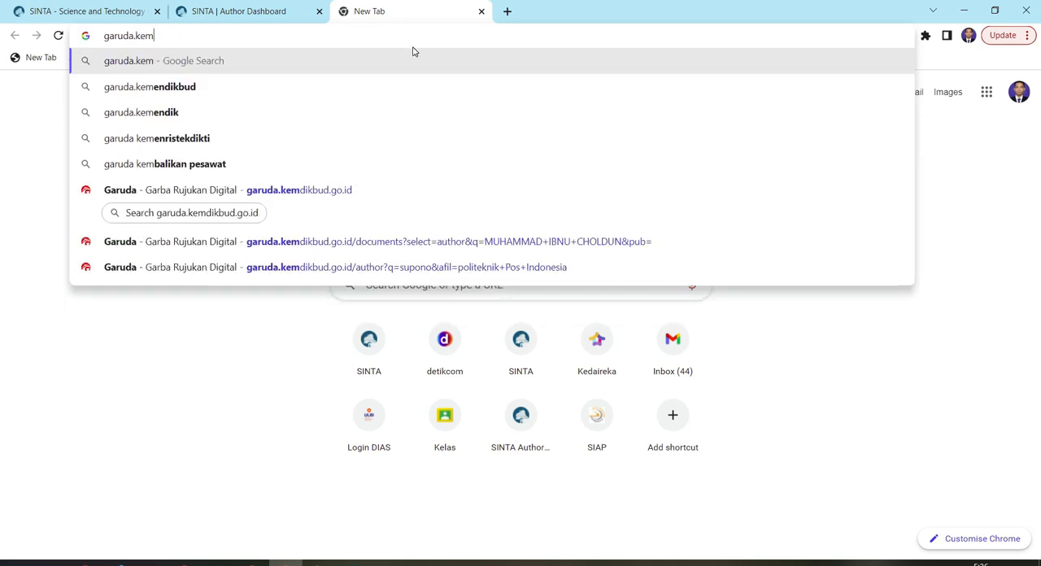
pyautogui.click(334, 193)
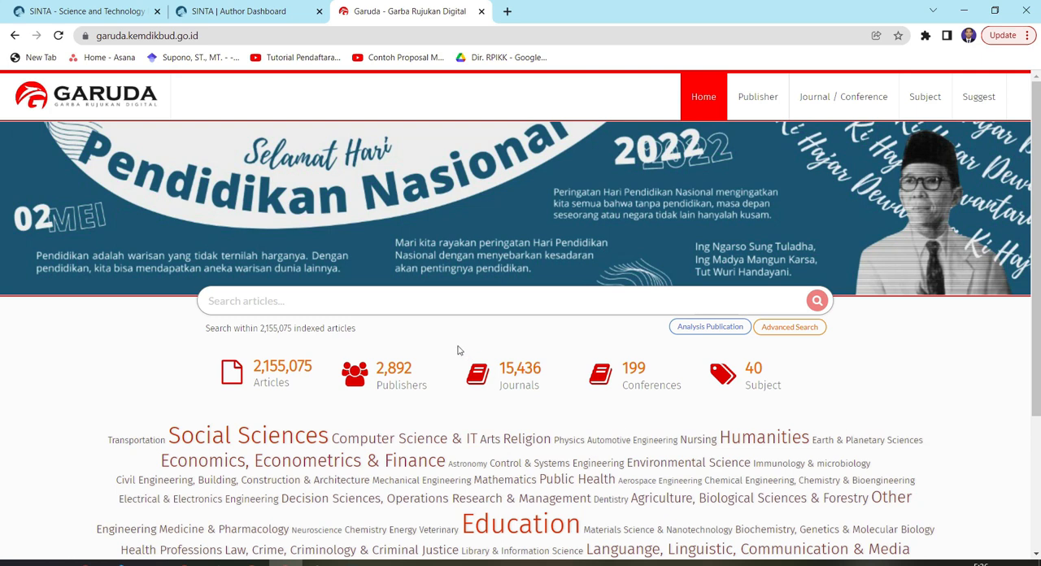
# Expand Garuda's Advanced Search and switch it to searching Authors
pyautogui.click(308, 305)
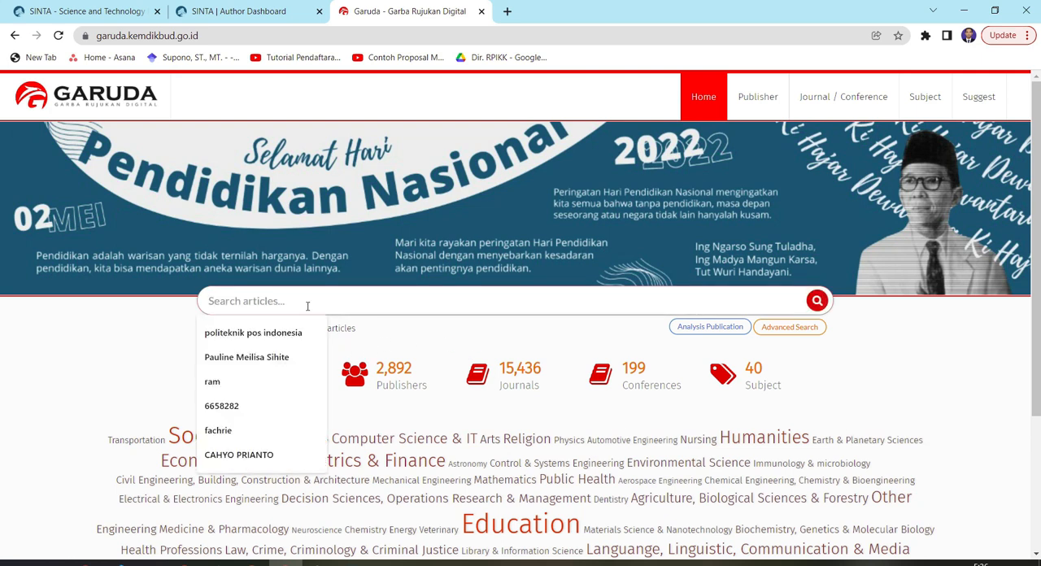
pyautogui.click(166, 331)
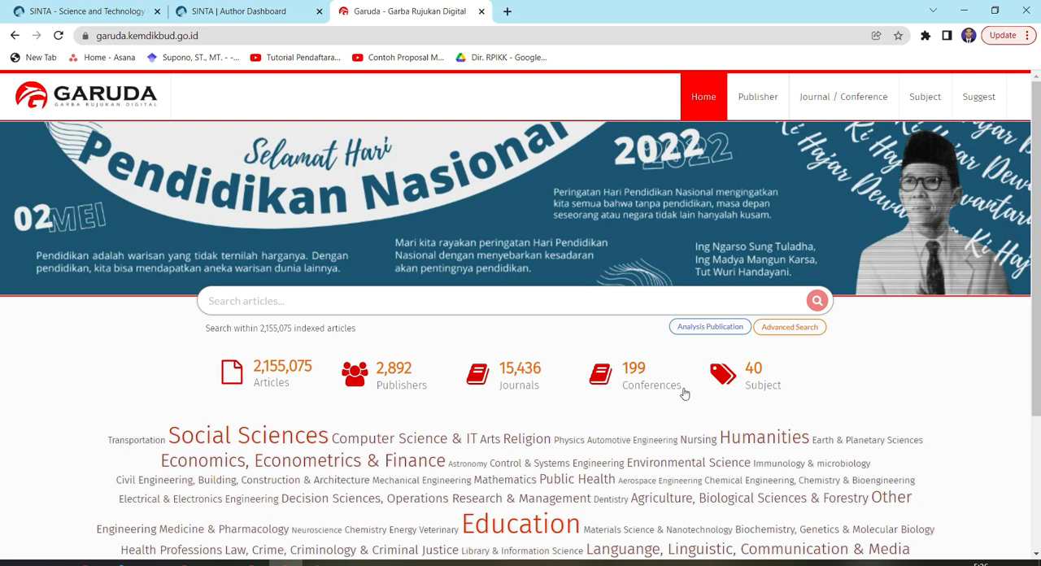
pyautogui.click(802, 329)
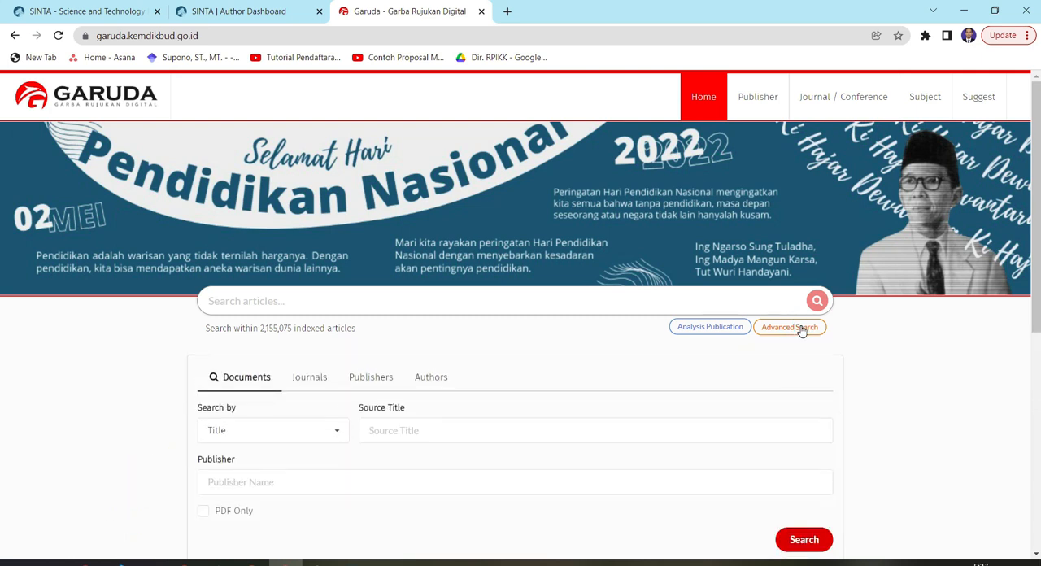
pyautogui.scroll(-1, 709, 341)
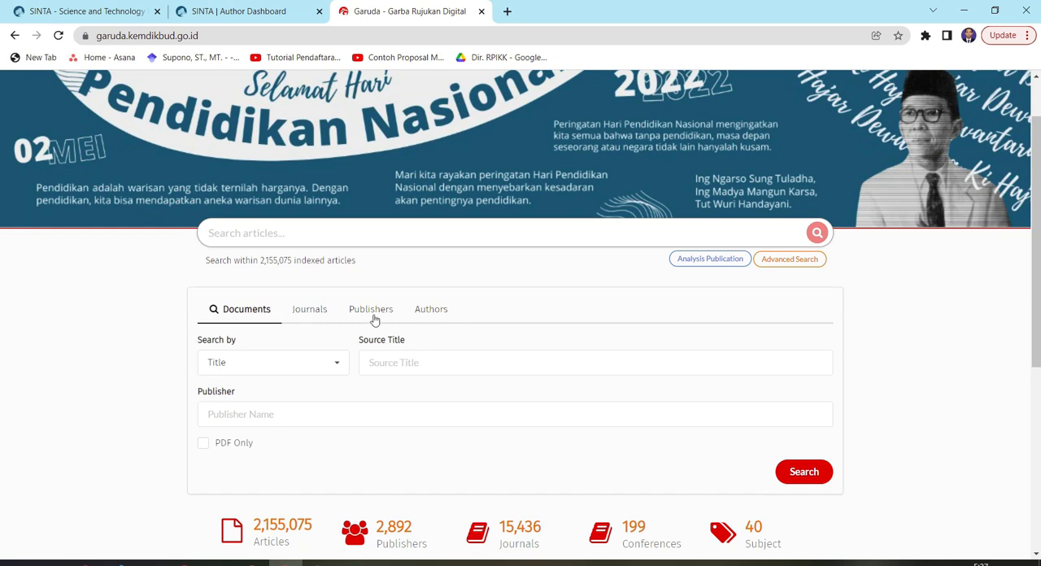
pyautogui.click(432, 313)
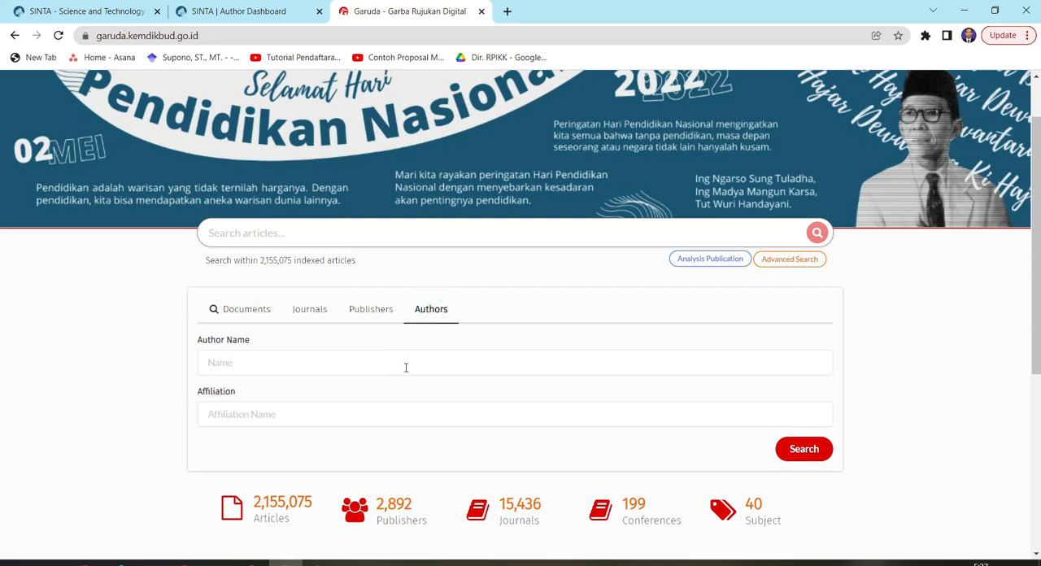
# Search for authors using the lecturer's name and the affiliation politeknik Pos Indonesia
pyautogui.click(406, 368)
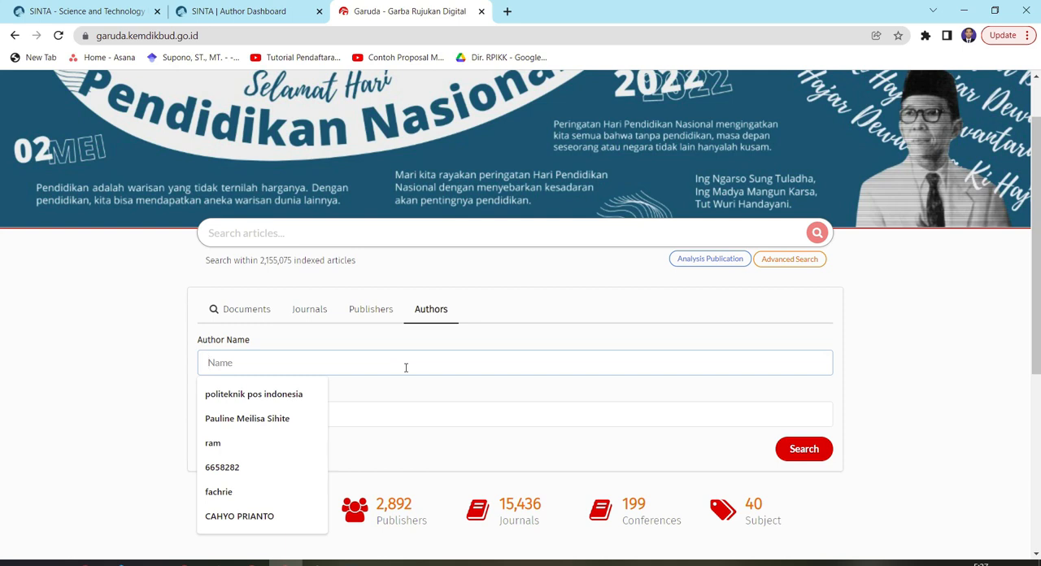
pyautogui.write('supono')
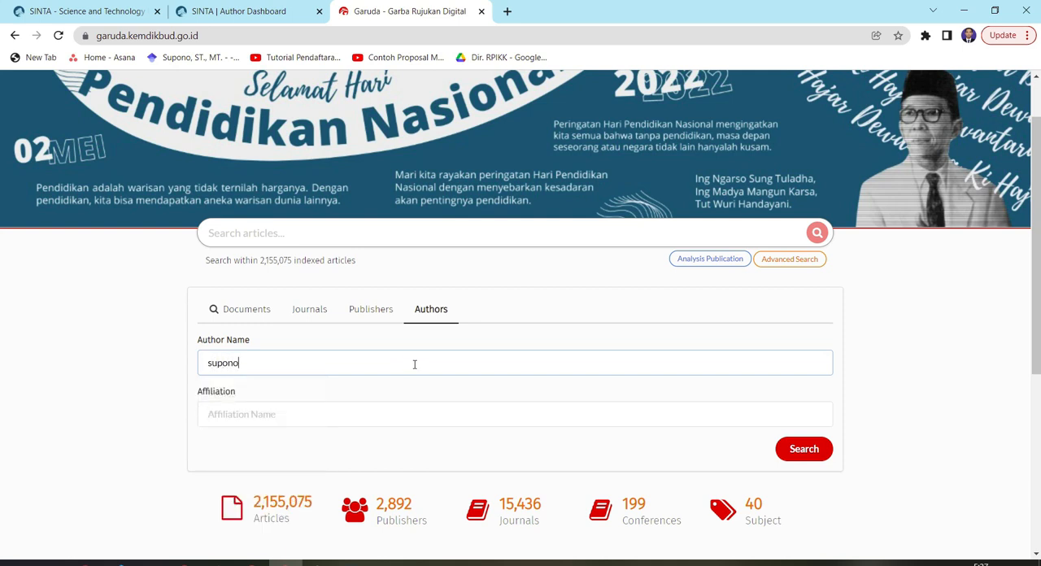
pyautogui.click(381, 415)
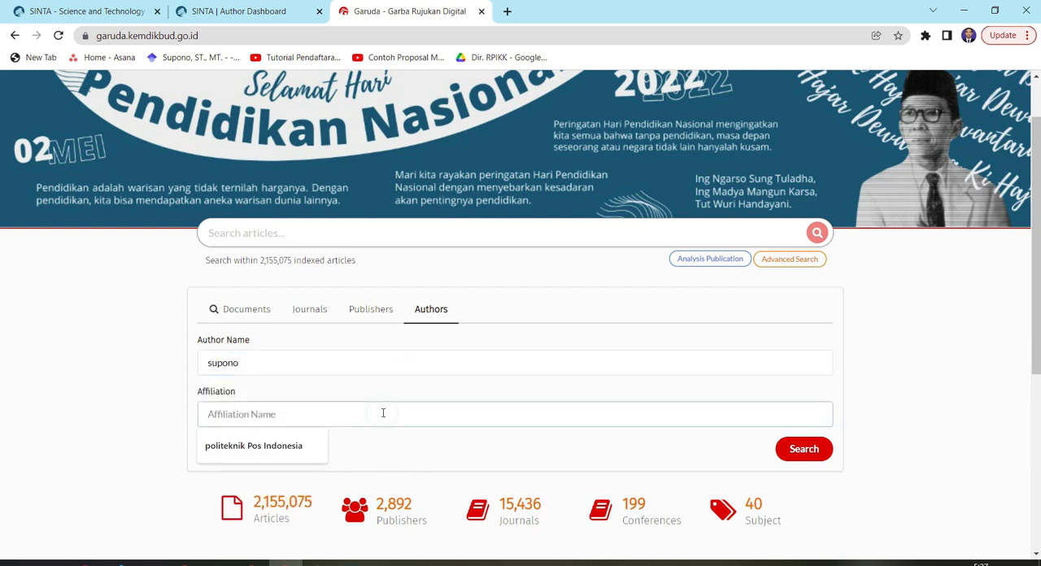
pyautogui.click(268, 452)
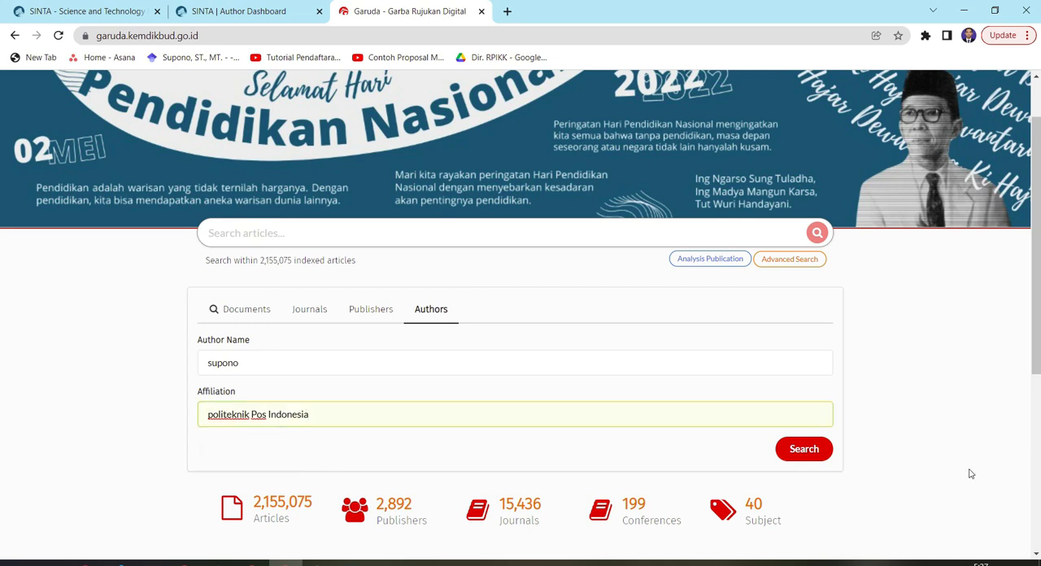
pyautogui.click(791, 452)
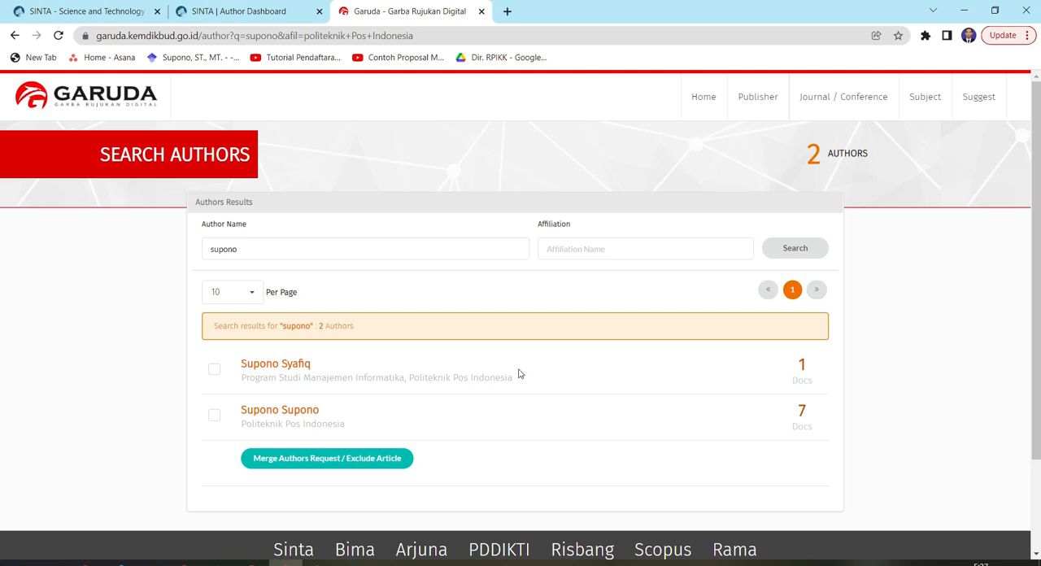
# Check both author entries in the search results as candidates for a merge request
pyautogui.moveTo(410, 379); pyautogui.dragTo(515, 409)
pyautogui.click(512, 406)
pyautogui.click(215, 370)
pyautogui.click(215, 417)
# Open the second author entry, affiliated only with Politeknik Pos Indonesia, in a new browser tab and switch to it
pyautogui.rightClick(297, 417)
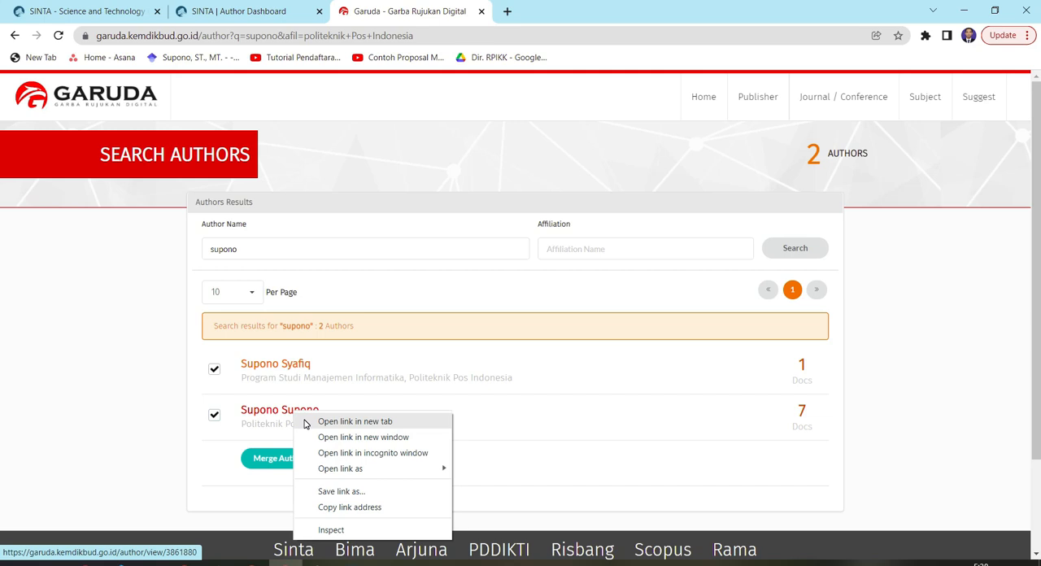
pyautogui.click(305, 422)
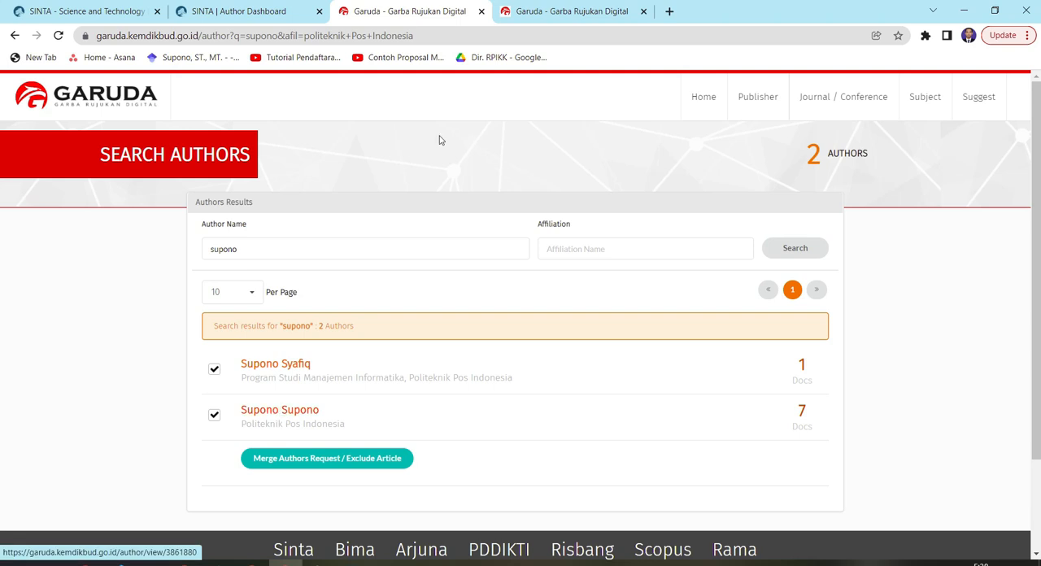
pyautogui.click(574, 11)
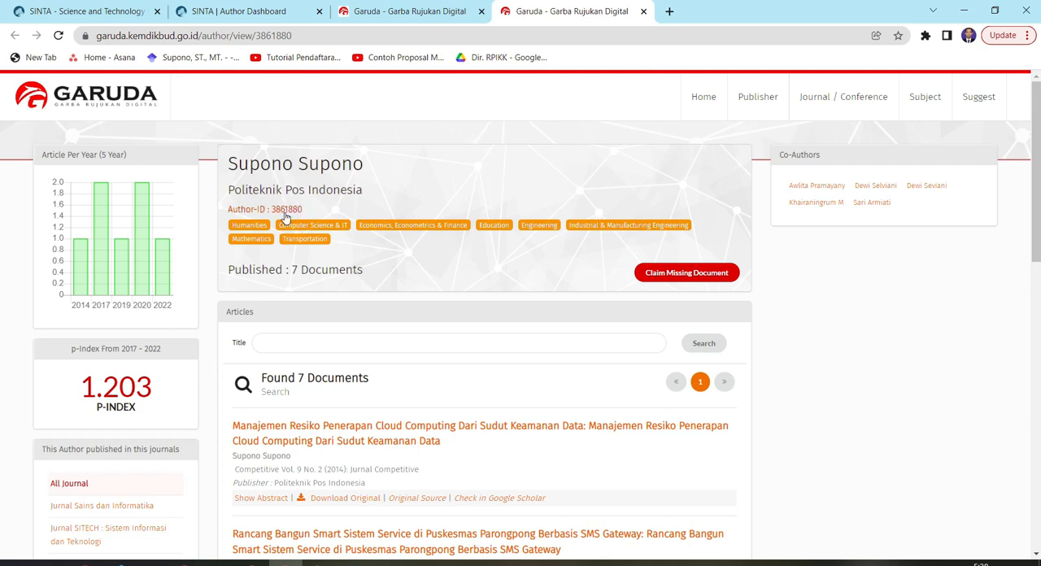
# Enlarge the Garuda author page to 200% and copy the author's Author-ID number
pyautogui.hotkey('ctrl', '+')
pyautogui.hotkey('ctrl', '+')
pyautogui.hotkey('ctrl', '+')
pyautogui.hotkey('ctrl', '+')
pyautogui.hotkey('ctrl', '+')
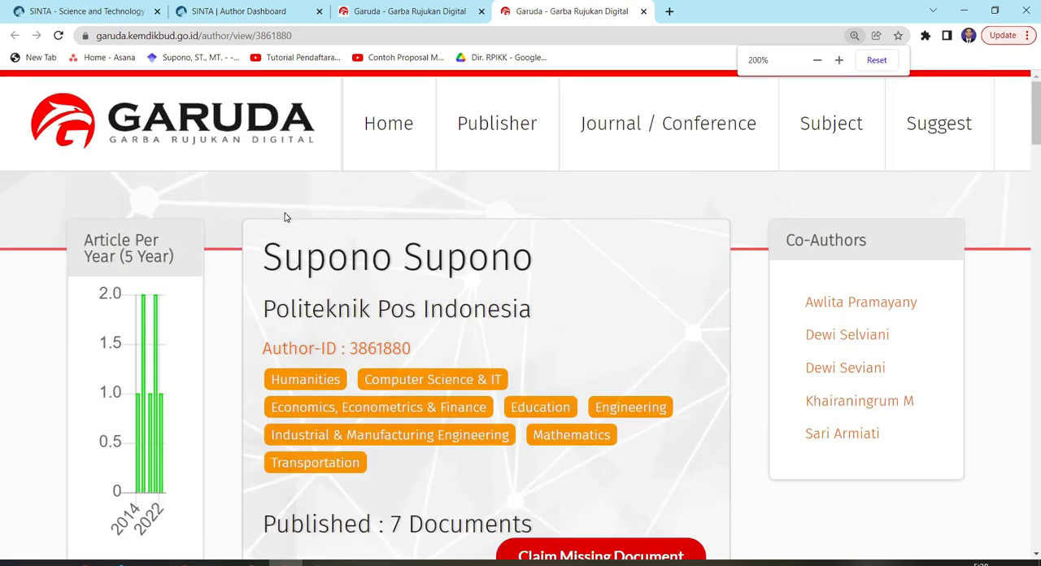
pyautogui.scroll(-2, 361, 251)
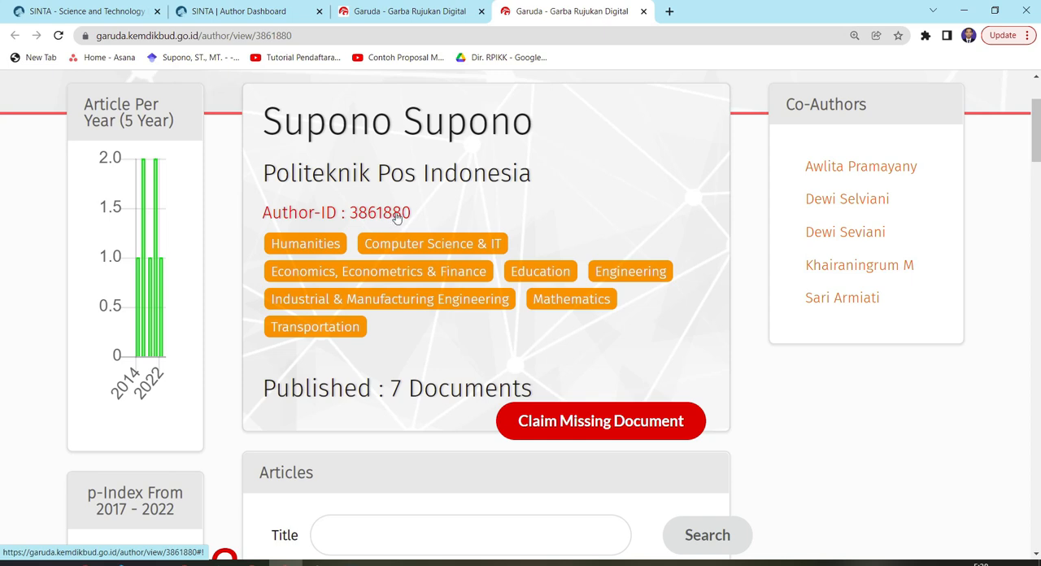
pyautogui.moveTo(418, 215); pyautogui.dragTo(353, 223)
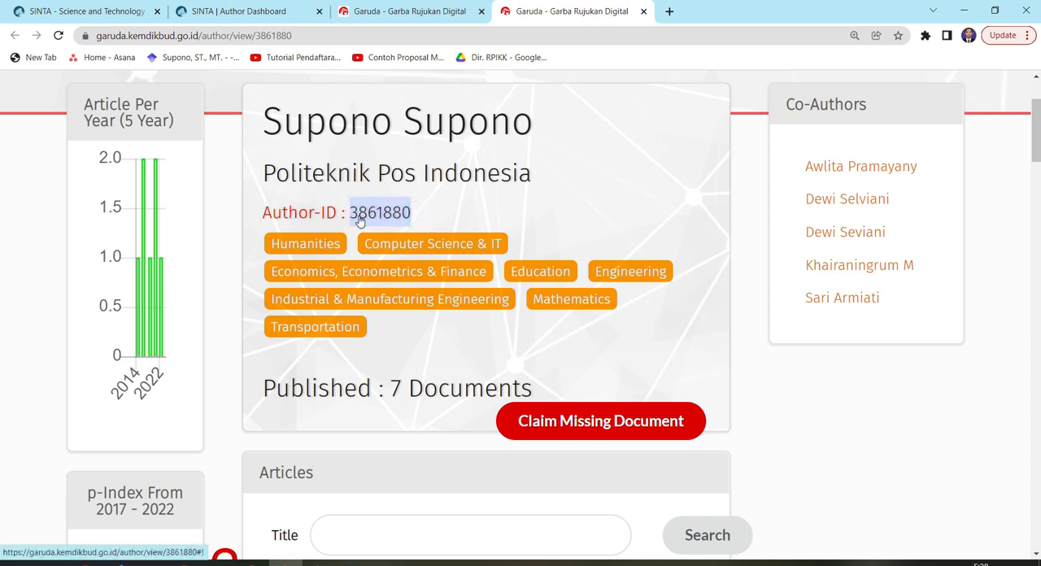
pyautogui.rightClick(359, 217)
pyautogui.click(411, 336)
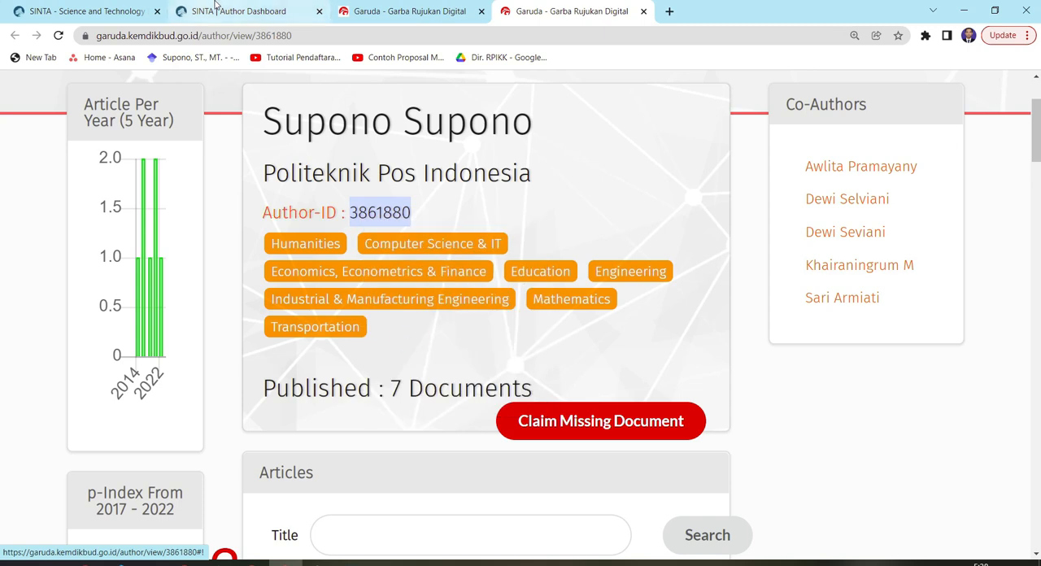
# Replace the Garuda ID in the SINTA profile with the copied Author-ID and submit the profile update
pyautogui.click(220, 11)
pyautogui.click(647, 349)
pyautogui.doubleClick(647, 349)
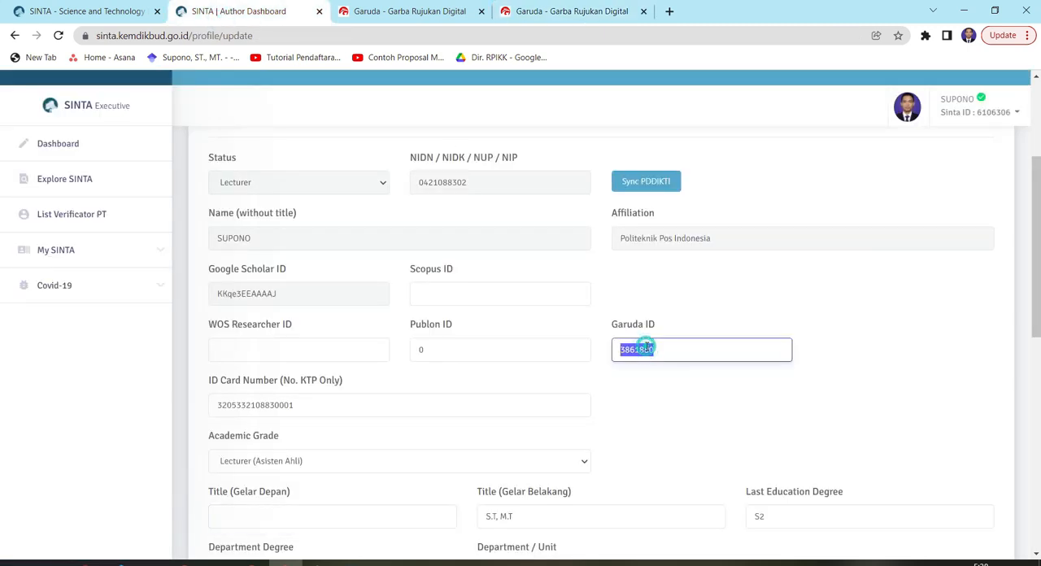
pyautogui.rightClick(646, 349)
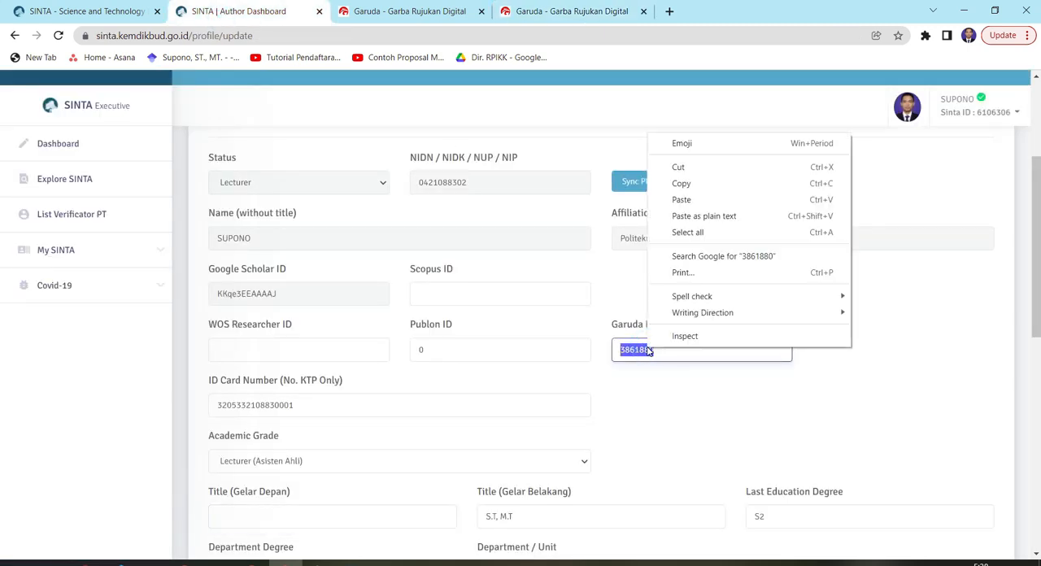
pyautogui.click(695, 199)
pyautogui.scroll(-7, 700, 293)
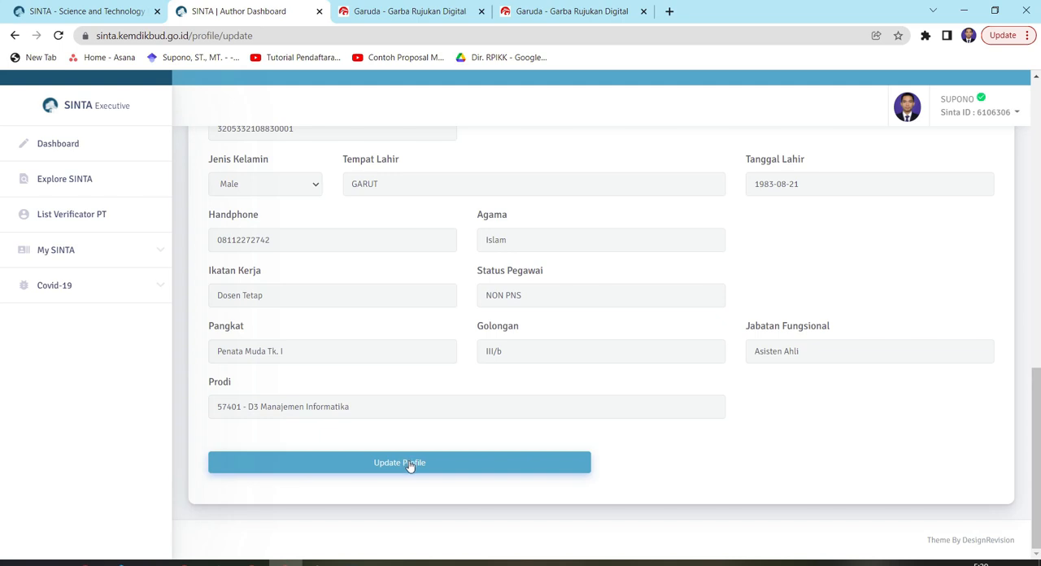
pyautogui.click(410, 466)
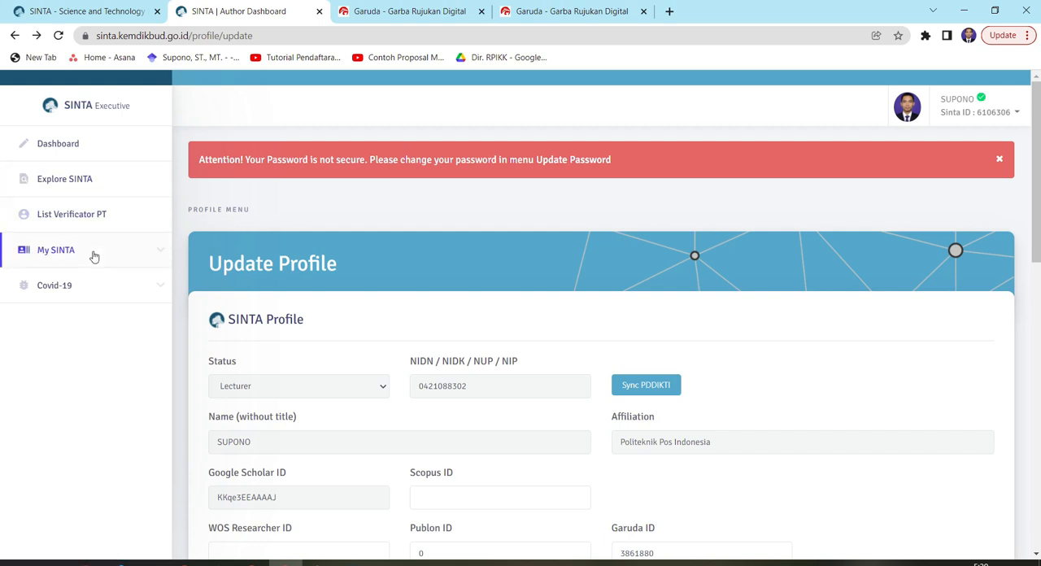
# Open the Garuda publications list under My SINTA and review the listed articles
pyautogui.click(143, 248)
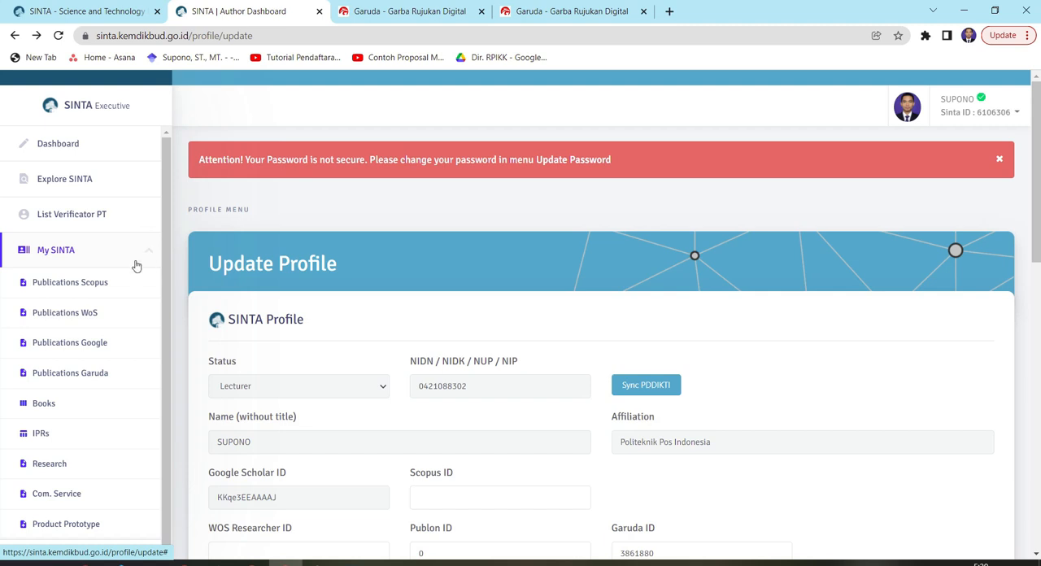
pyautogui.click(92, 376)
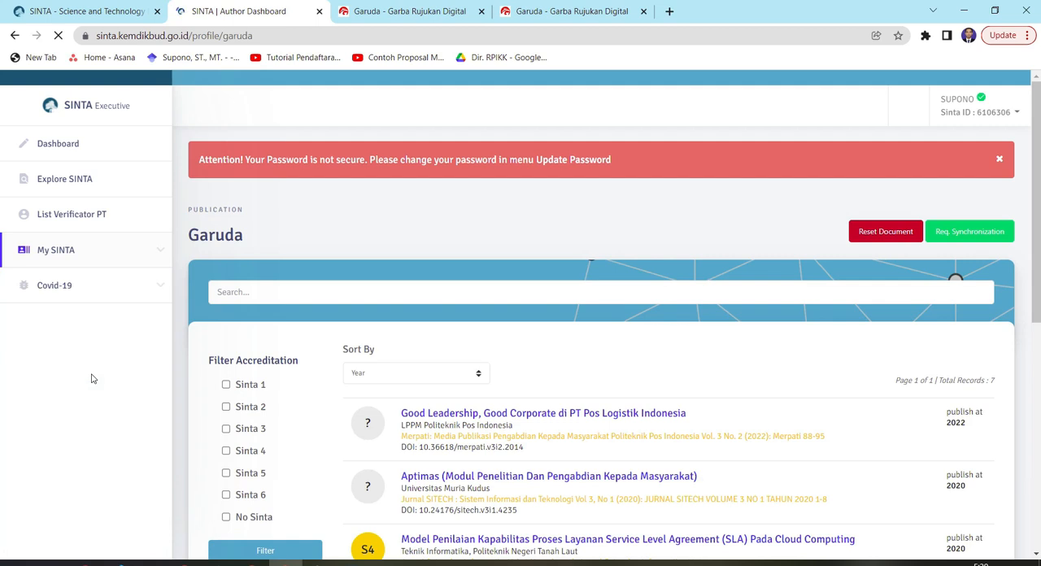
pyautogui.scroll(-1, 730, 372)
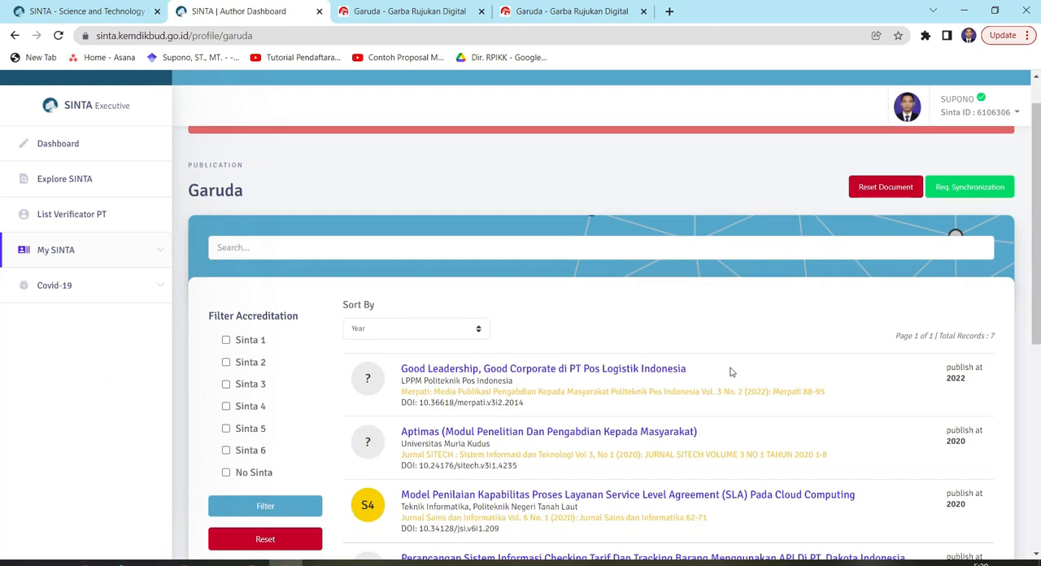
pyautogui.scroll(-2, 731, 372)
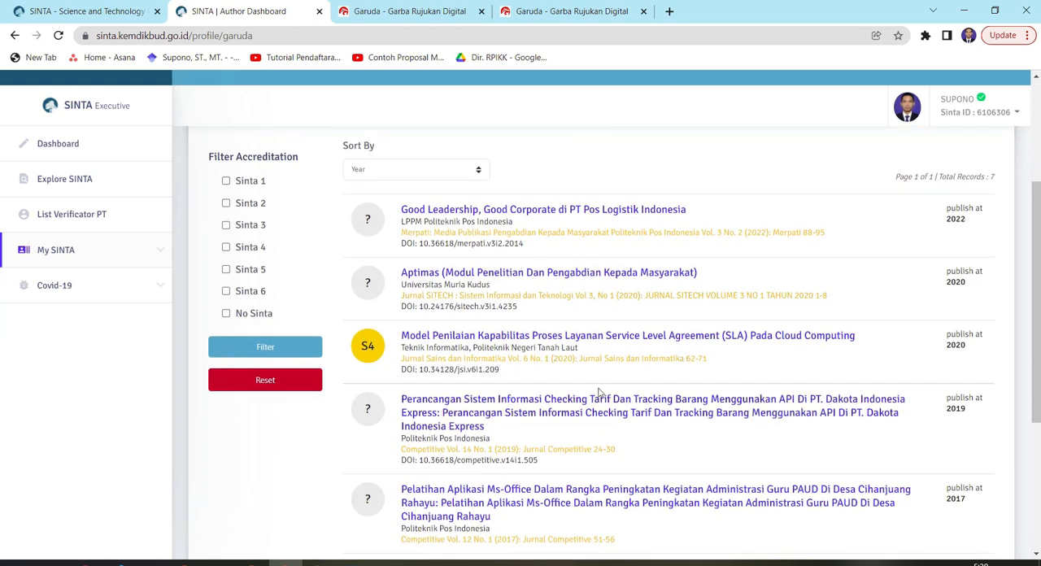
pyautogui.scroll(-3, 610, 415)
pyautogui.scroll(3, 630, 444)
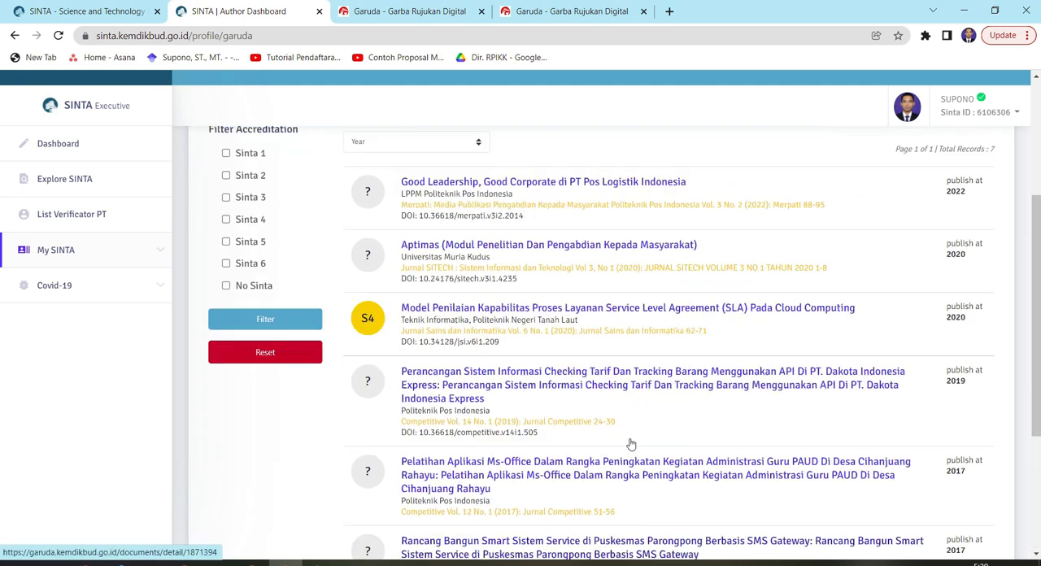
pyautogui.scroll(1, 631, 444)
pyautogui.scroll(2, 877, 402)
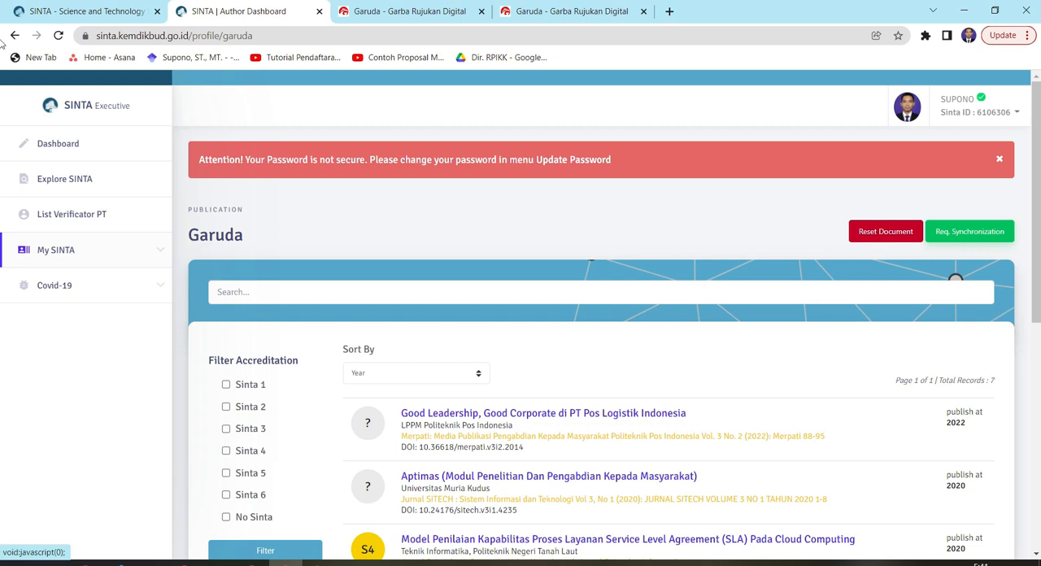
# Reset the Garuda author page zoom to 100% and open a merge request for the two selected author entries in the search results
pyautogui.click(558, 13)
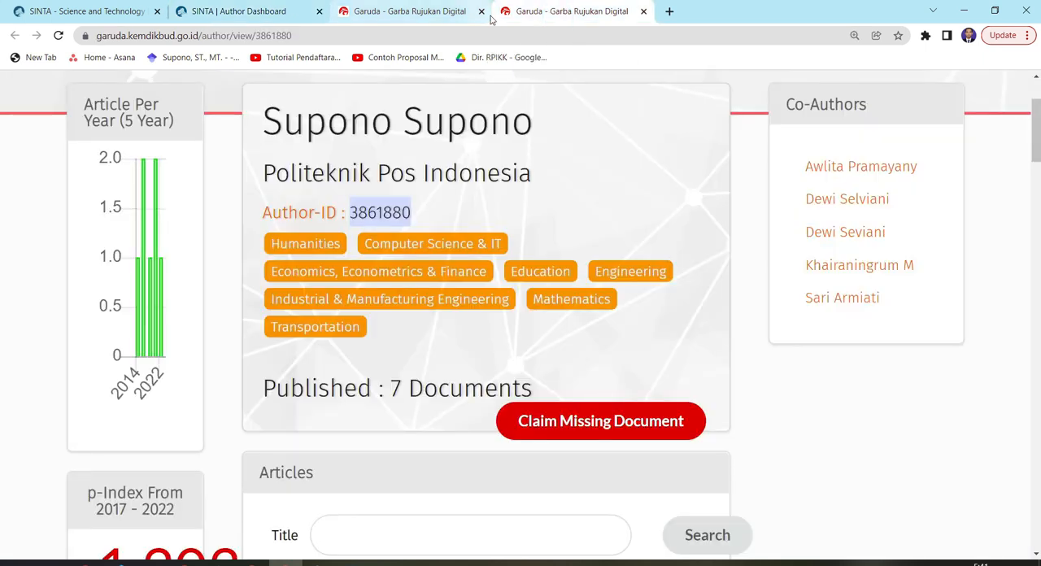
pyautogui.hotkey('ctrl', '0')
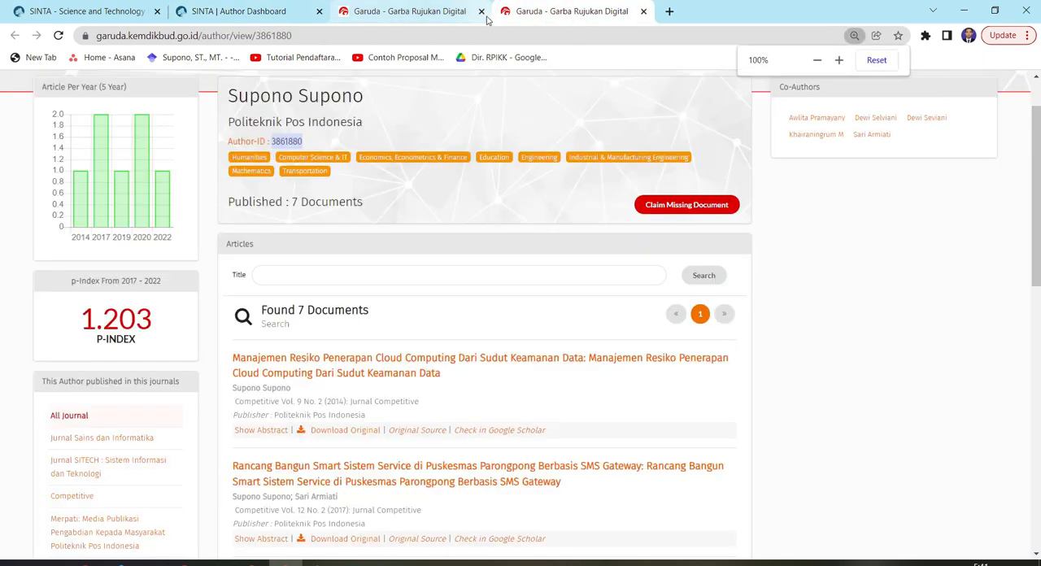
pyautogui.click(366, 11)
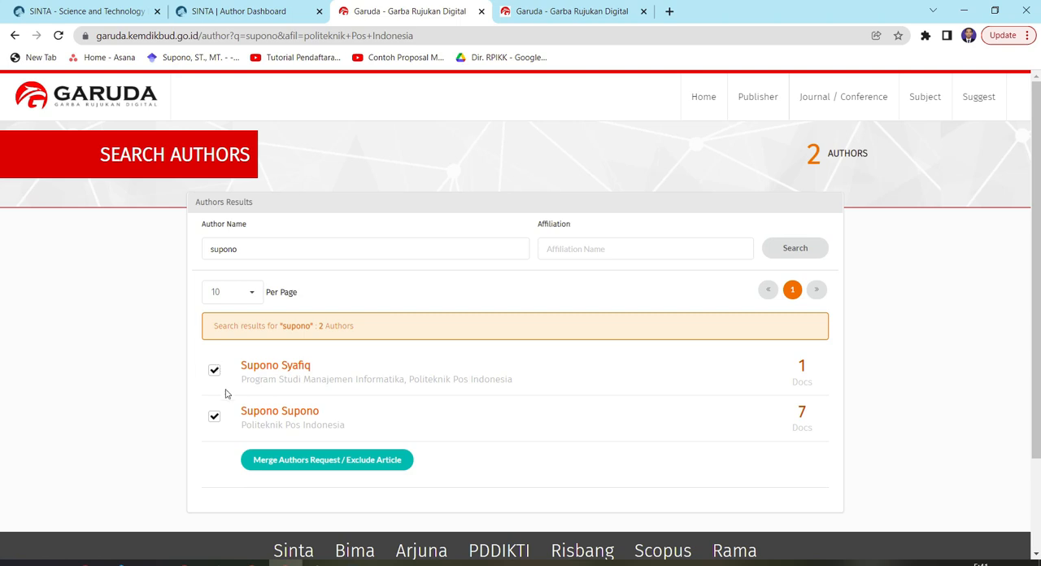
pyautogui.click(342, 466)
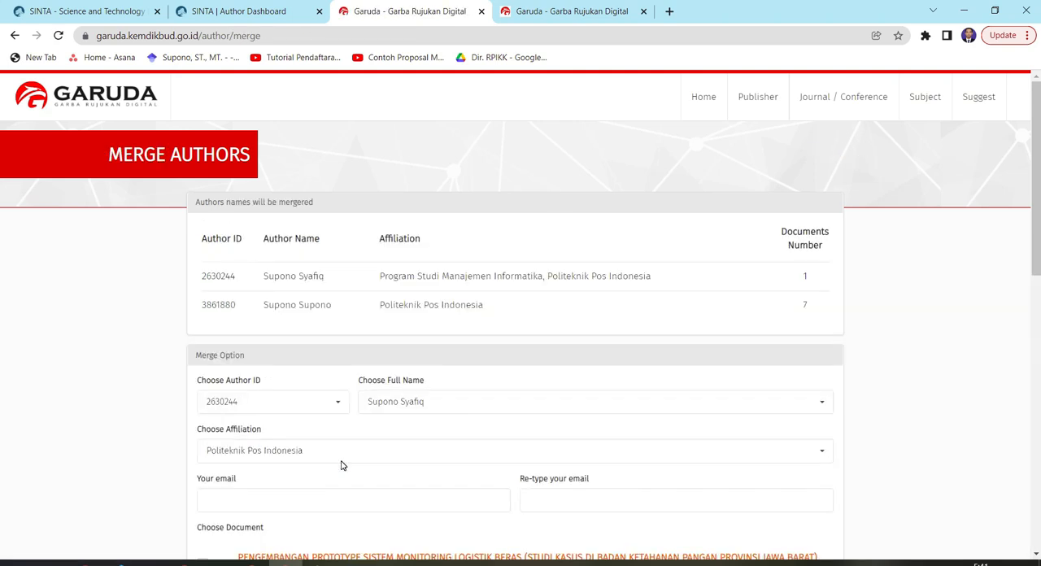
# Compare the two author IDs and choose the ID of the entry affiliated only with Politeknik Pos Indonesia for the merge
pyautogui.doubleClick(209, 277)
pyautogui.moveTo(221, 304); pyautogui.dragTo(239, 306)
pyautogui.scroll(-1, 285, 365)
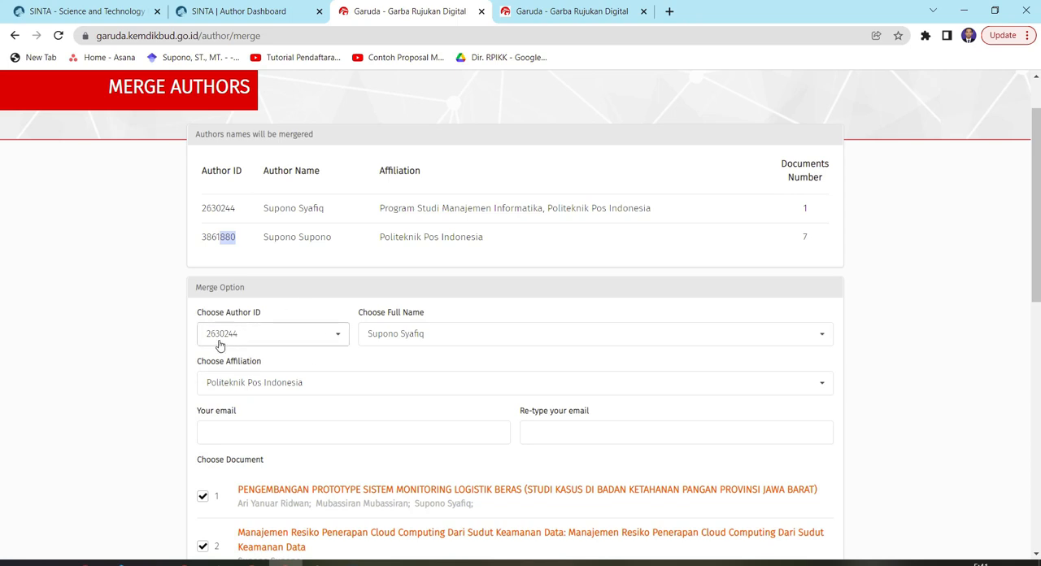
pyautogui.scroll(1, 221, 342)
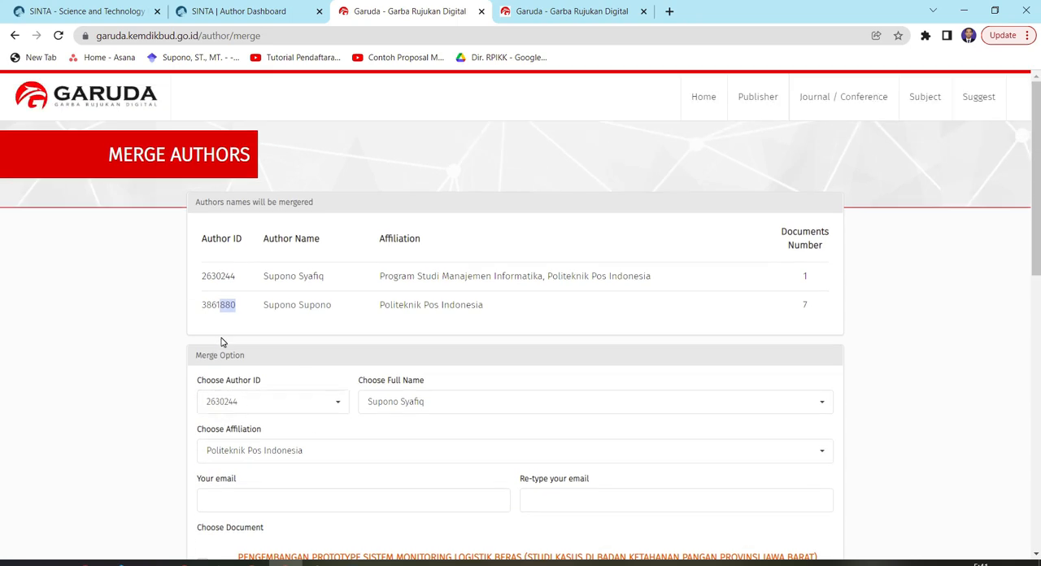
pyautogui.click(296, 402)
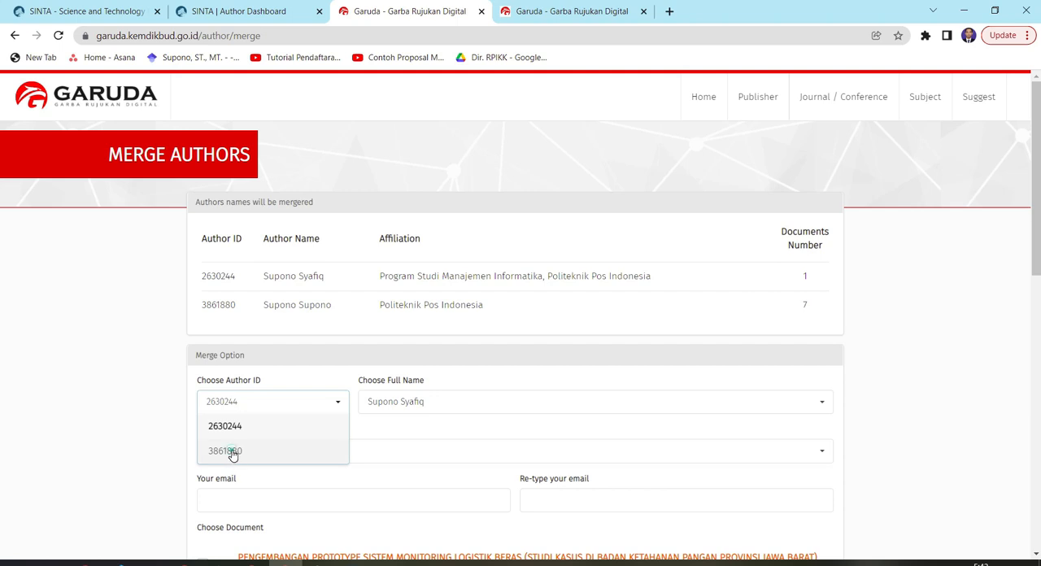
pyautogui.click(232, 453)
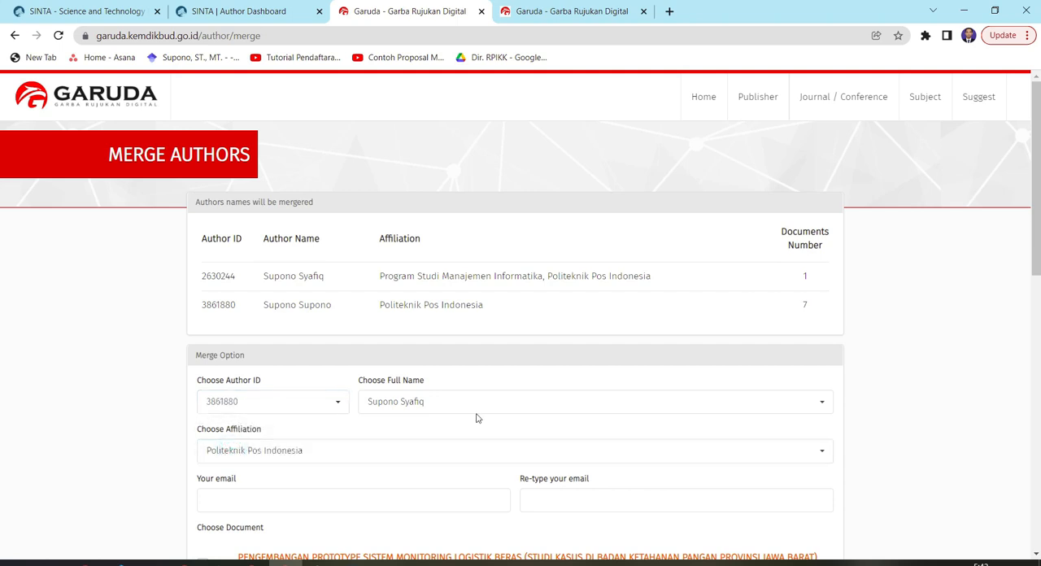
# Fill in the requester's institutional e-mail address in the merge form and check the list of documents included
pyautogui.scroll(-1, 233, 442)
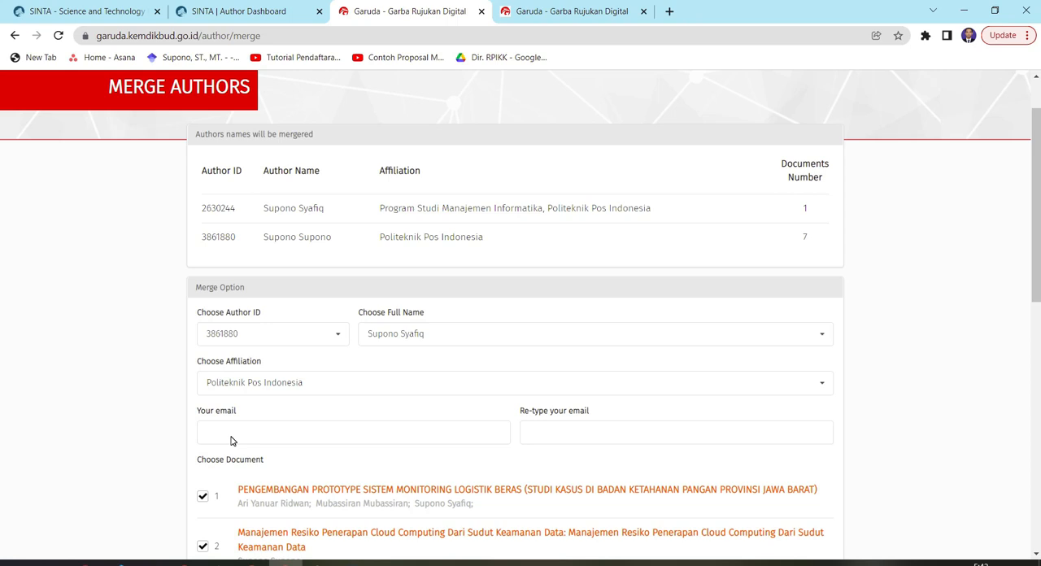
pyautogui.scroll(-1, 232, 436)
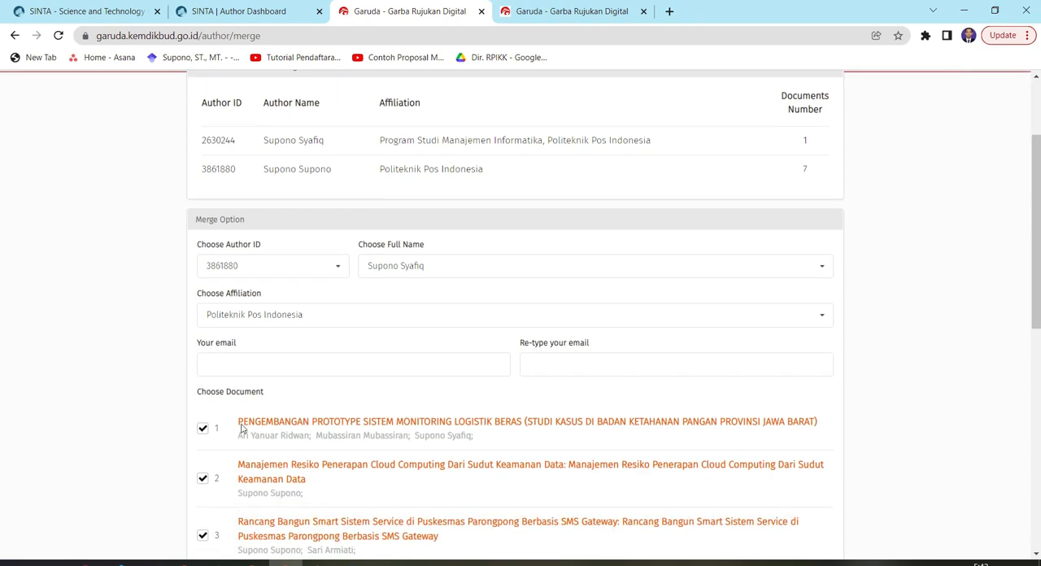
pyautogui.click(238, 365)
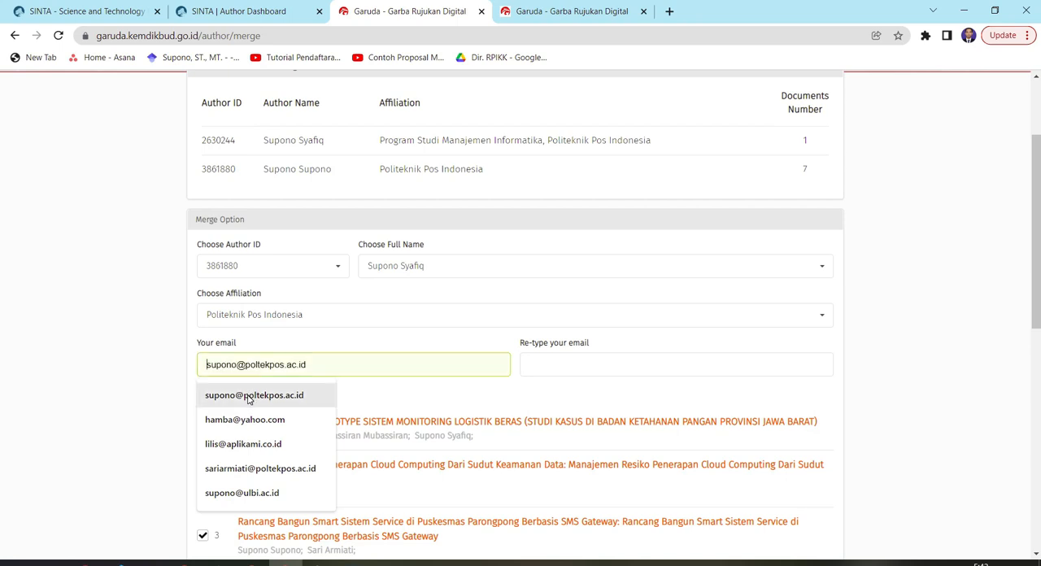
pyautogui.click(249, 397)
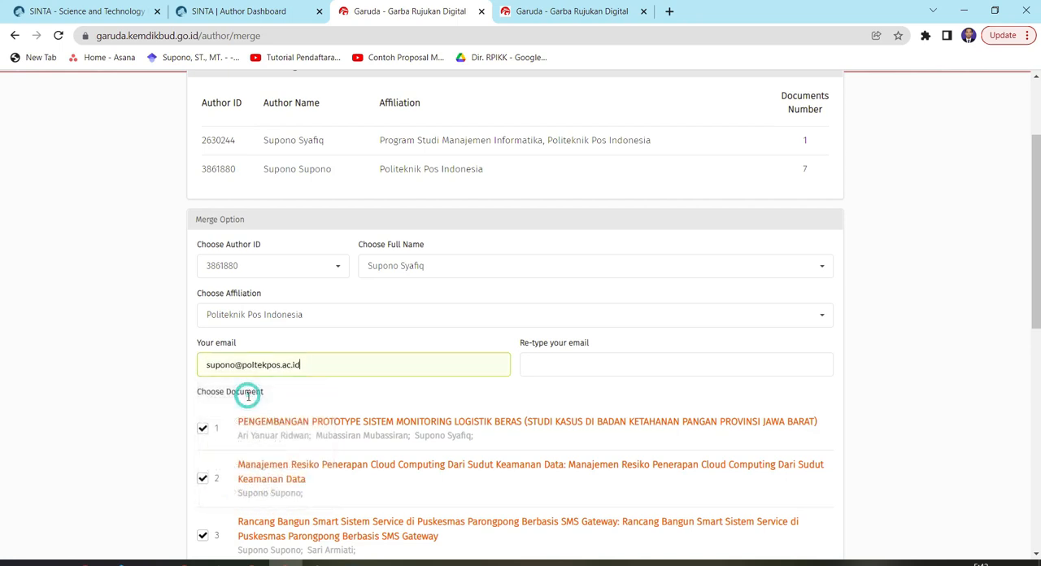
pyautogui.scroll(-5, 545, 382)
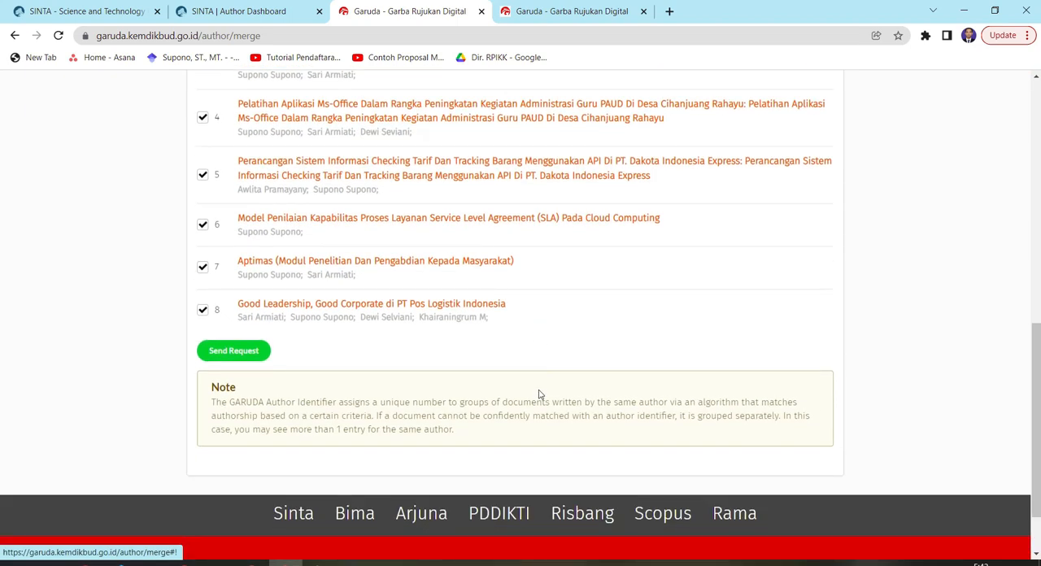
pyautogui.scroll(7, 540, 395)
pyautogui.scroll(-1, 540, 436)
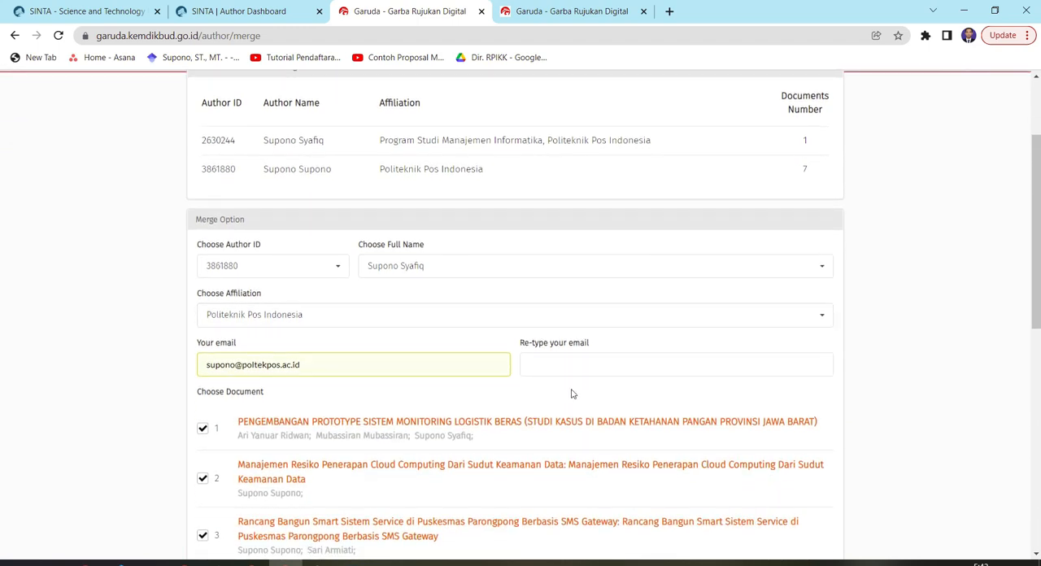
# Re-enter the same e-mail address for confirmation and send the author merge request with all documents selected
pyautogui.click(582, 362)
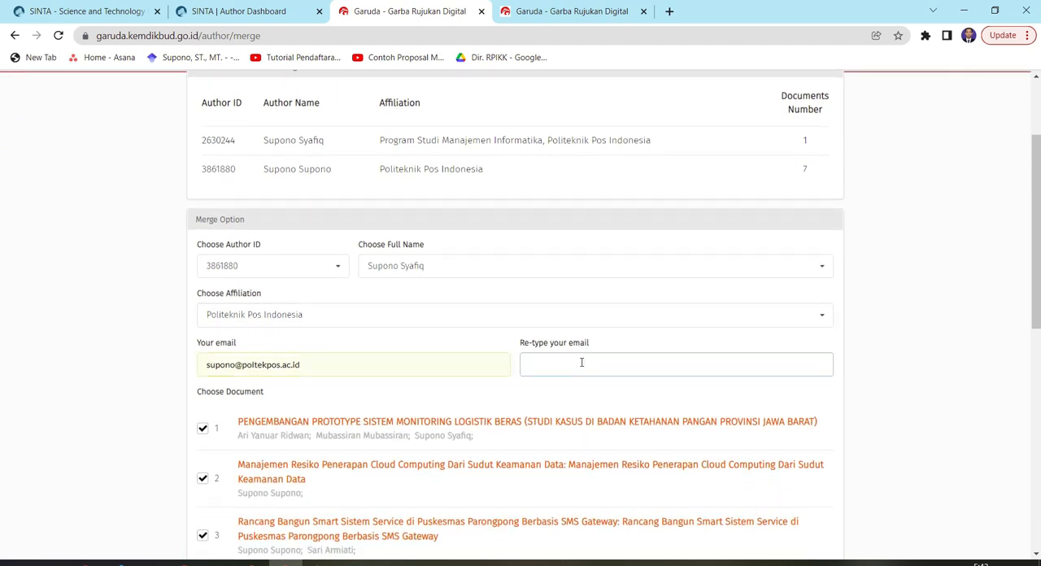
pyautogui.click(369, 394)
pyautogui.scroll(-7, 369, 394)
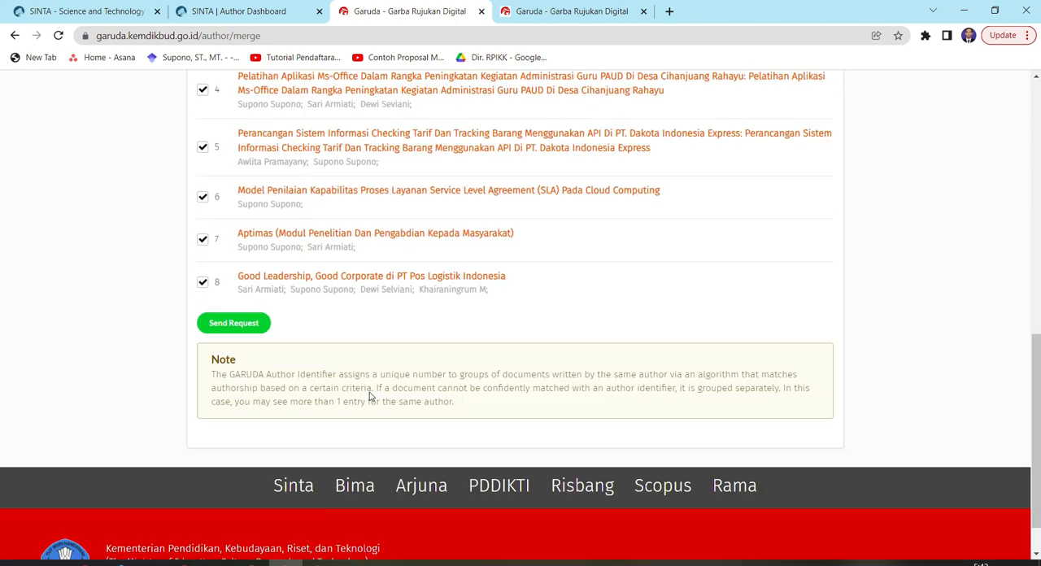
pyautogui.click(234, 275)
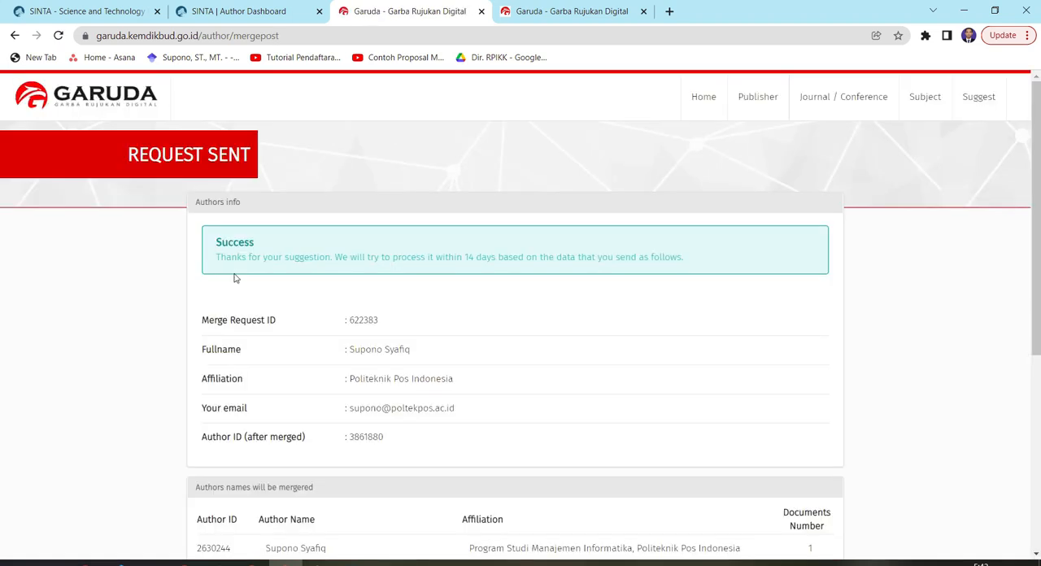
# Review the sent request's details, highlighting the Merge Request ID and checking the author ID after merging
pyautogui.doubleClick(370, 321)
pyautogui.scroll(-1, 376, 327)
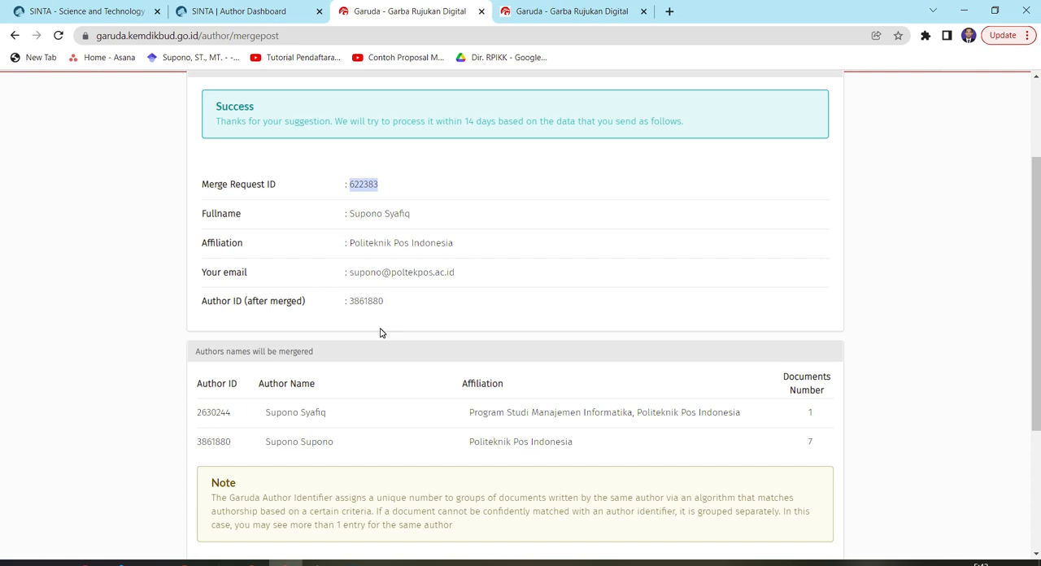
pyautogui.scroll(1, 379, 330)
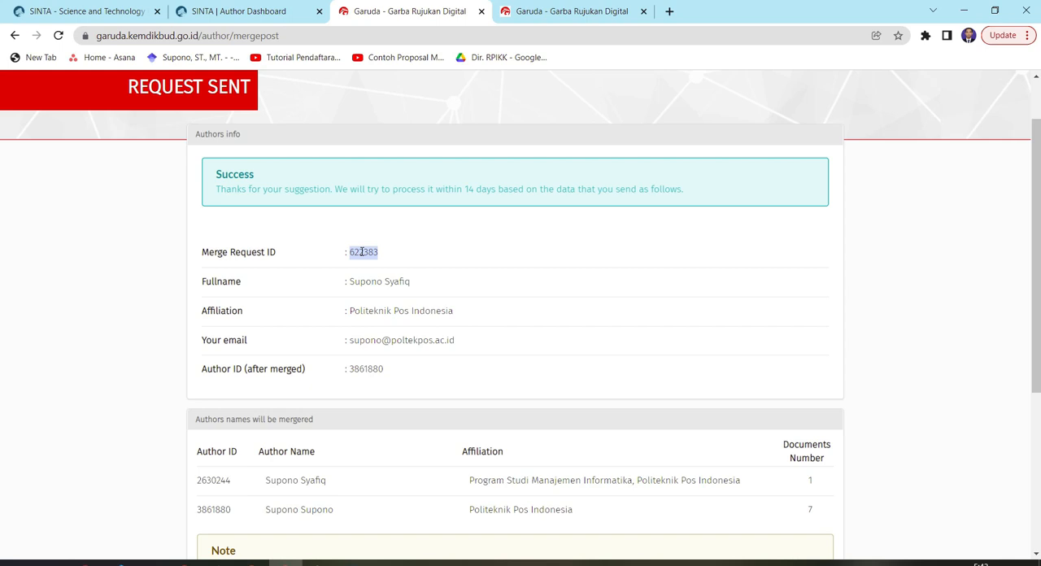
pyautogui.doubleClick(362, 252)
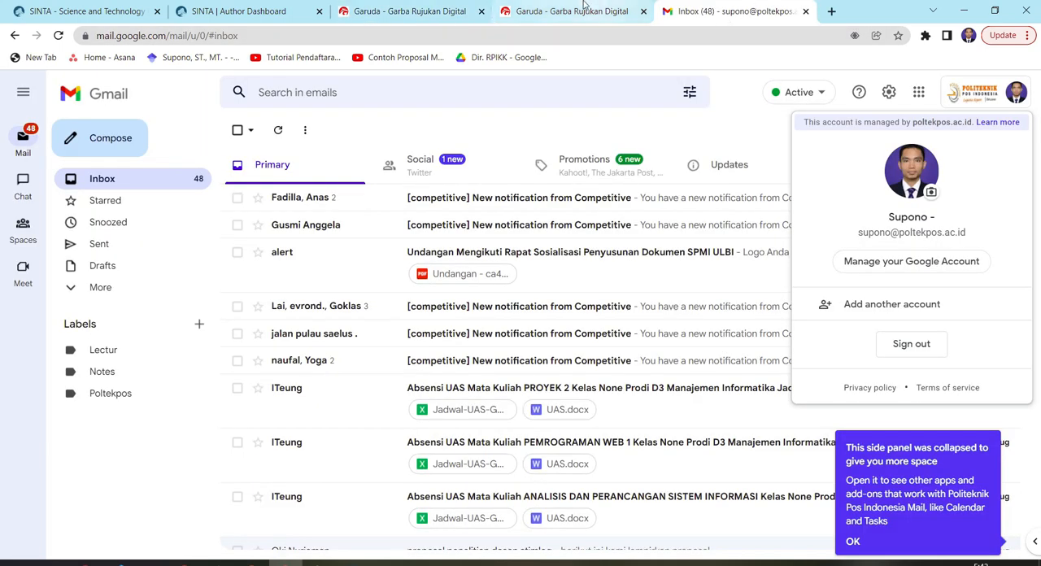
pyautogui.click(576, 11)
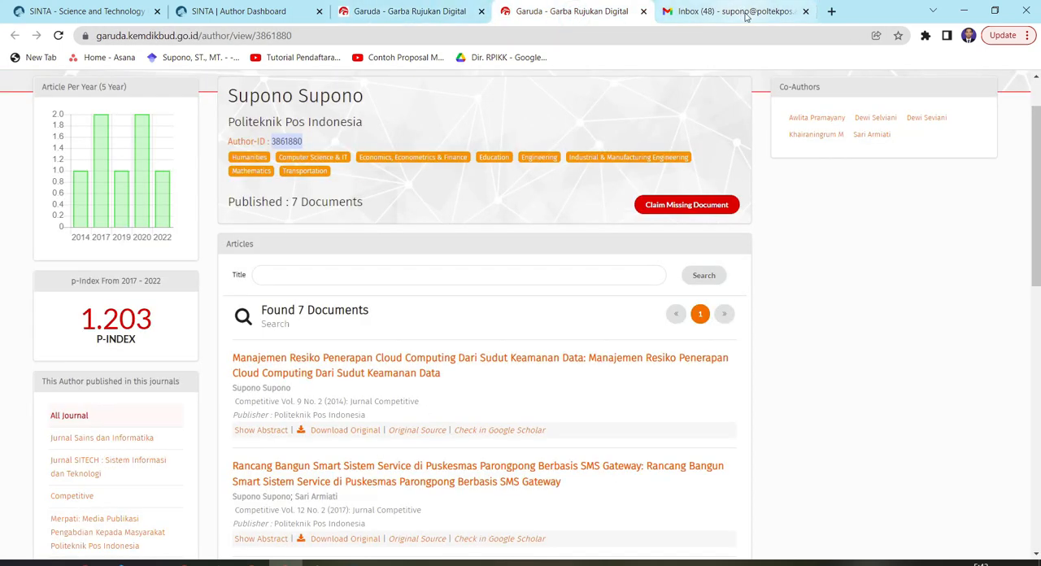
pyautogui.click(240, 10)
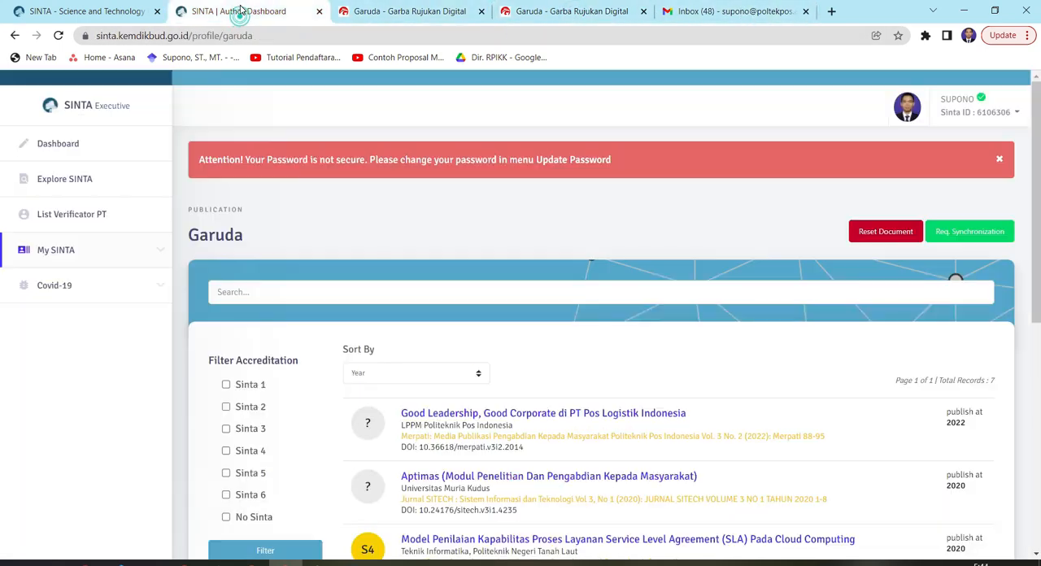
pyautogui.click(362, 13)
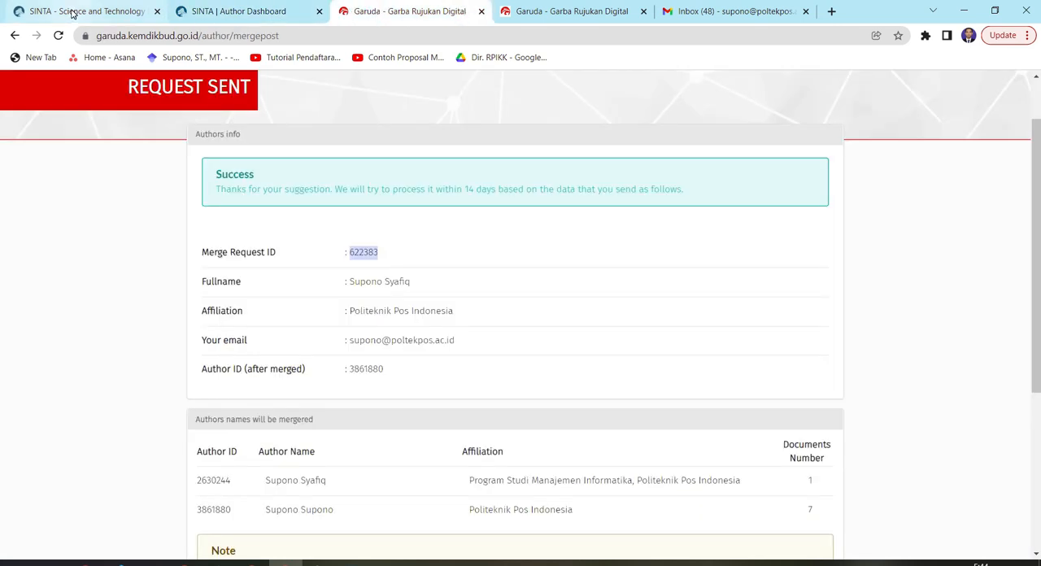
# Return to the SINTA author dashboard and open the profile update form at the Garuda ID field
pyautogui.click(222, 14)
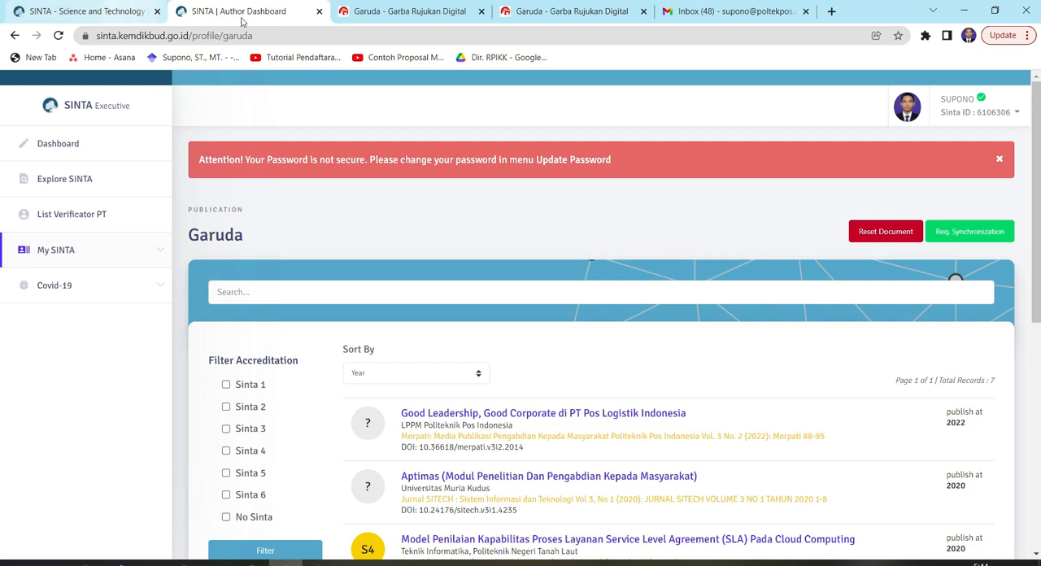
pyautogui.click(981, 112)
pyautogui.click(973, 140)
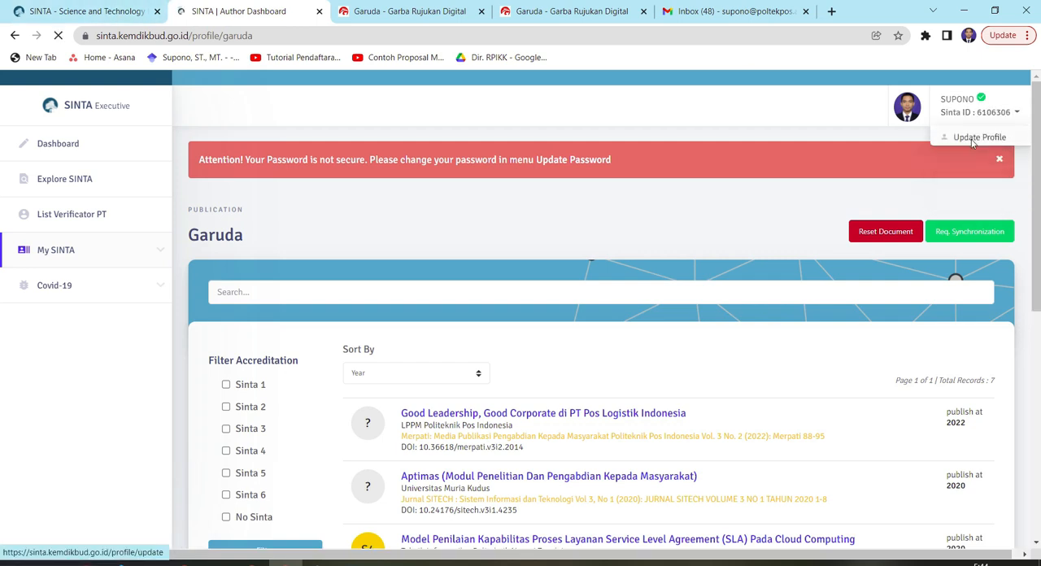
pyautogui.scroll(-2, 547, 372)
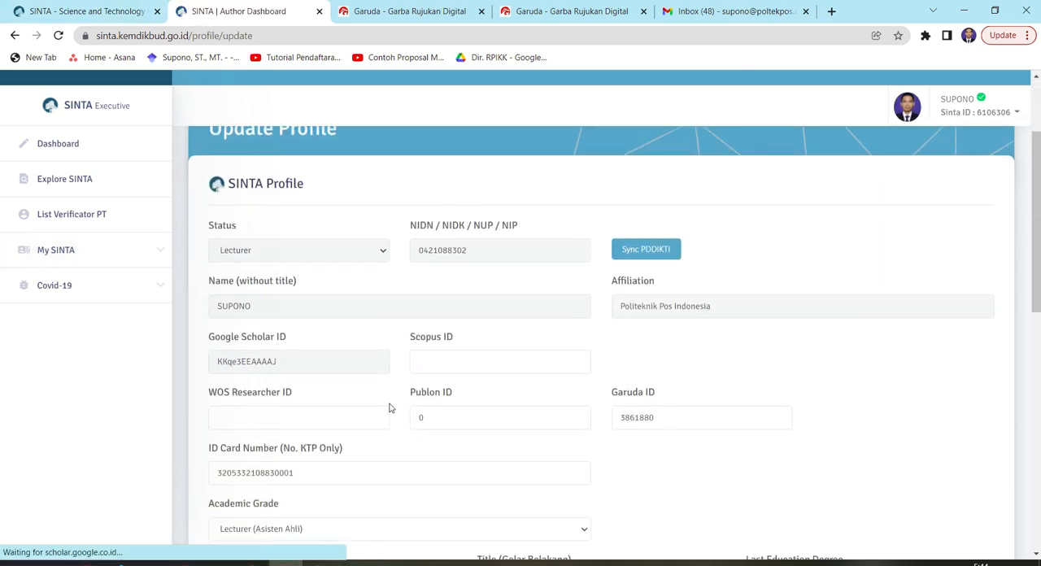
# Open the Publons website in a new browser tab to look up the Publon ID for the SINTA profile
pyautogui.click(435, 416)
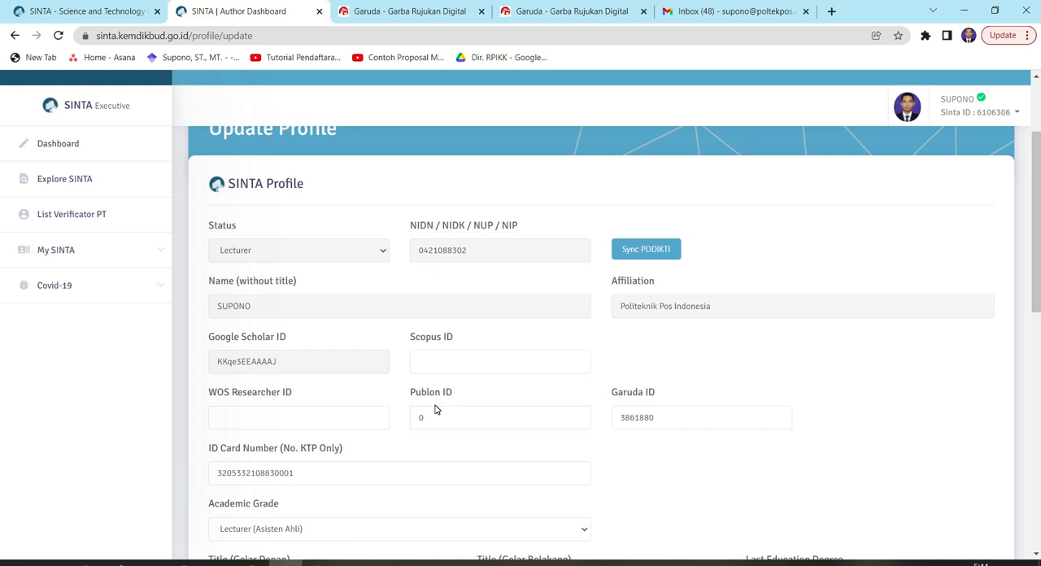
pyautogui.click(837, 13)
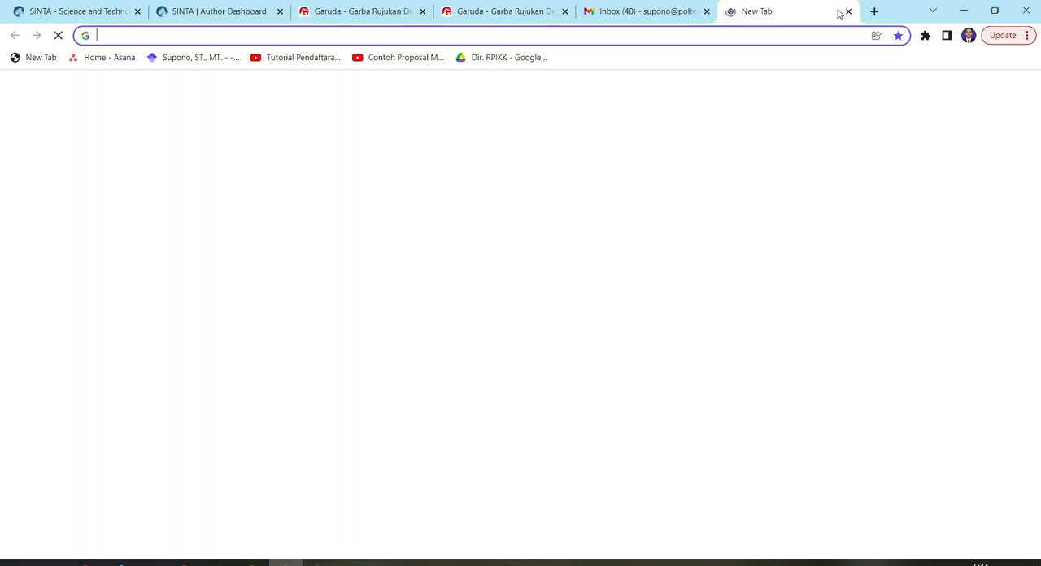
pyautogui.write('pub')
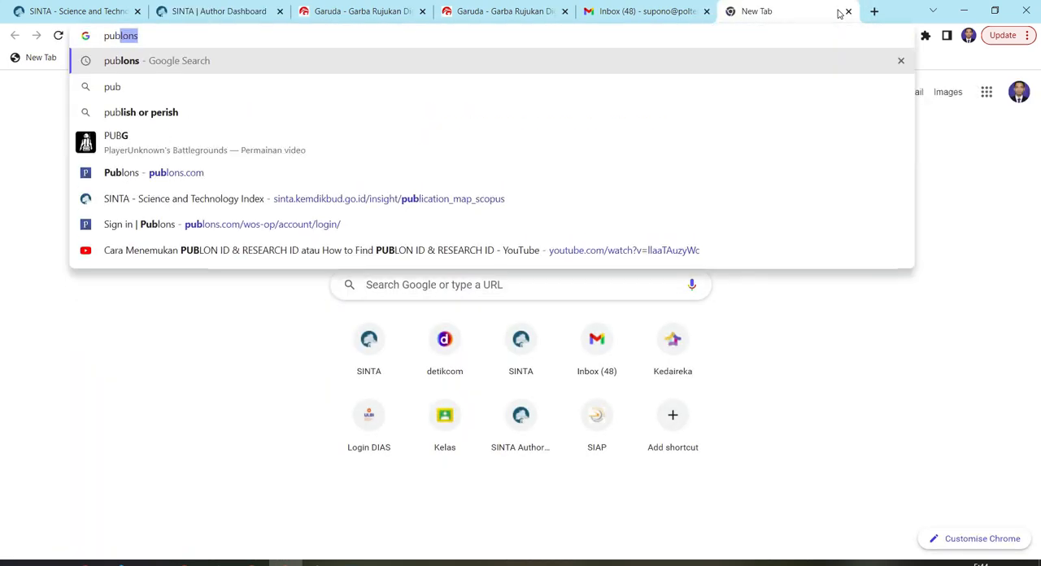
pyautogui.press('Down')
pyautogui.press('Down')
pyautogui.press('Down')
pyautogui.press('Down')
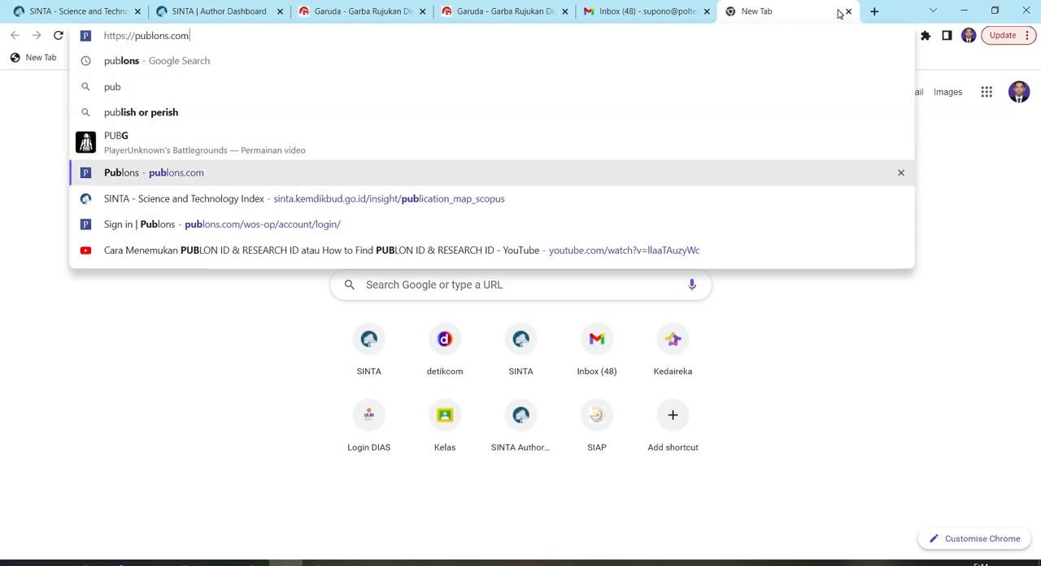
pyautogui.press('Return')
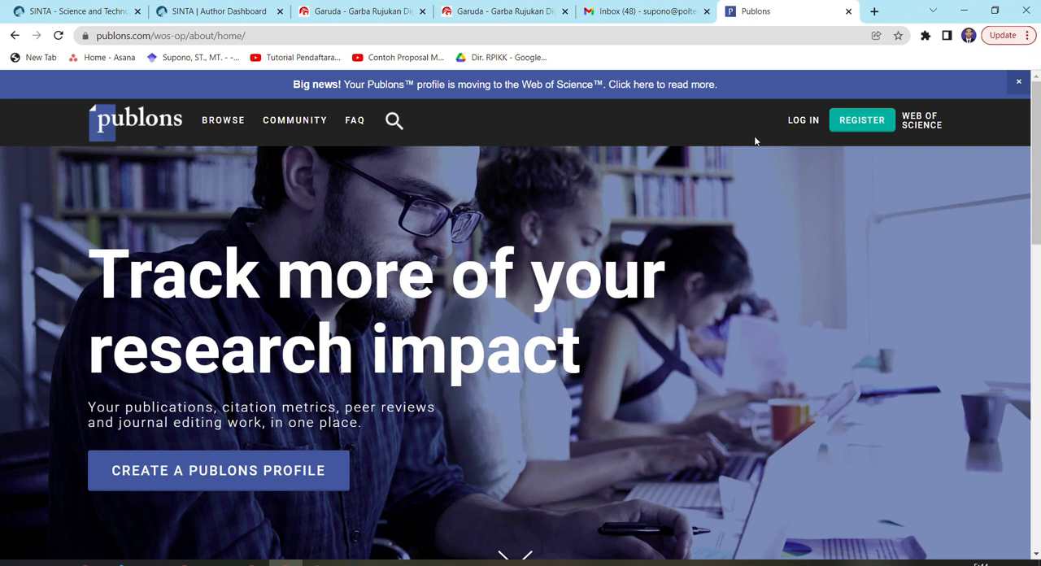
# Go to the Publons sign-in page and review the available sign-in options
pyautogui.click(804, 121)
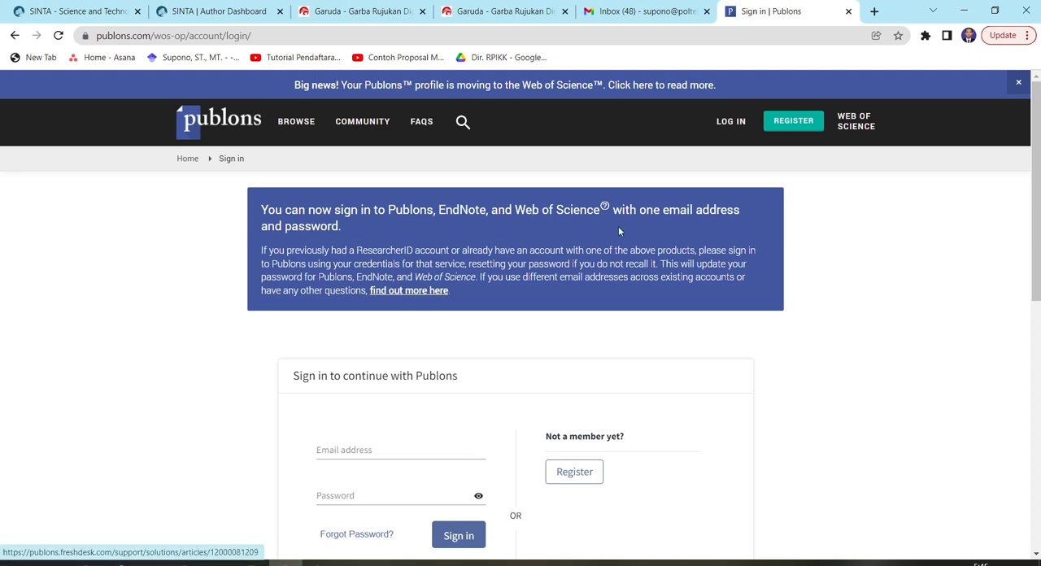
pyautogui.scroll(-2, 604, 318)
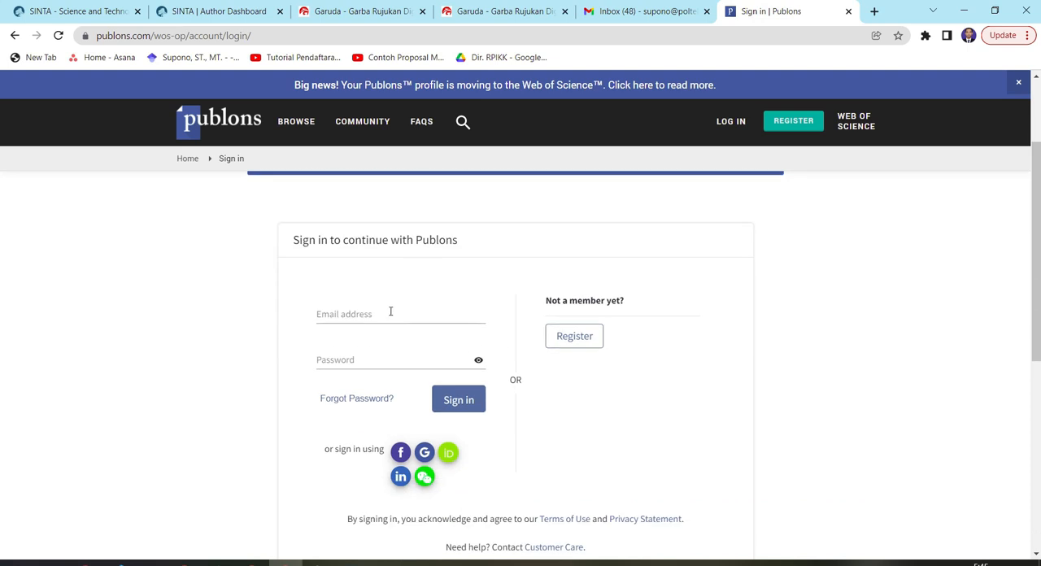
pyautogui.scroll(1, 430, 481)
pyautogui.scroll(-2, 449, 471)
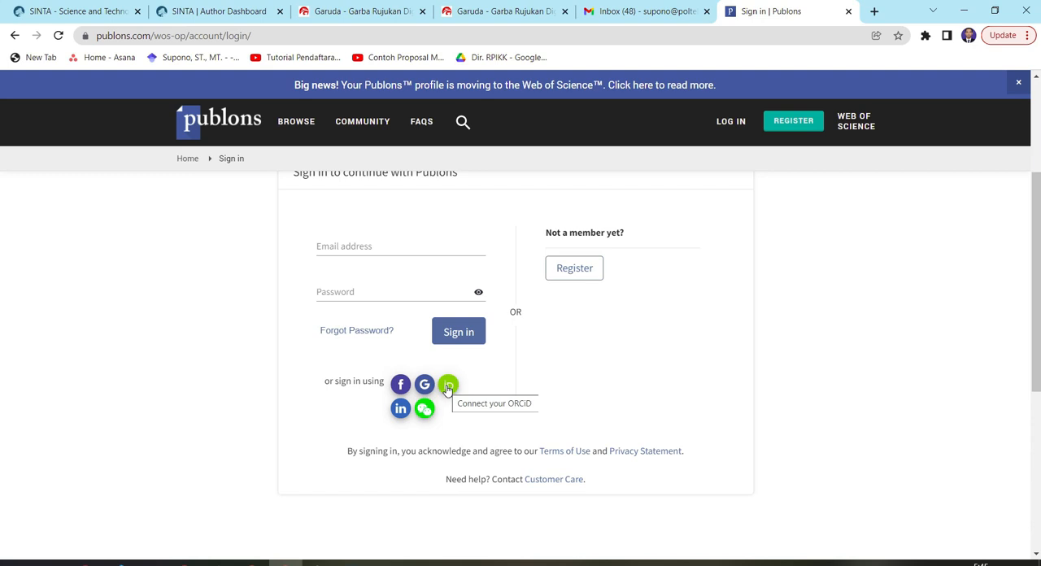
# Try to sign in to Publons with the institutional e-mail address and the account password
pyautogui.click(346, 247)
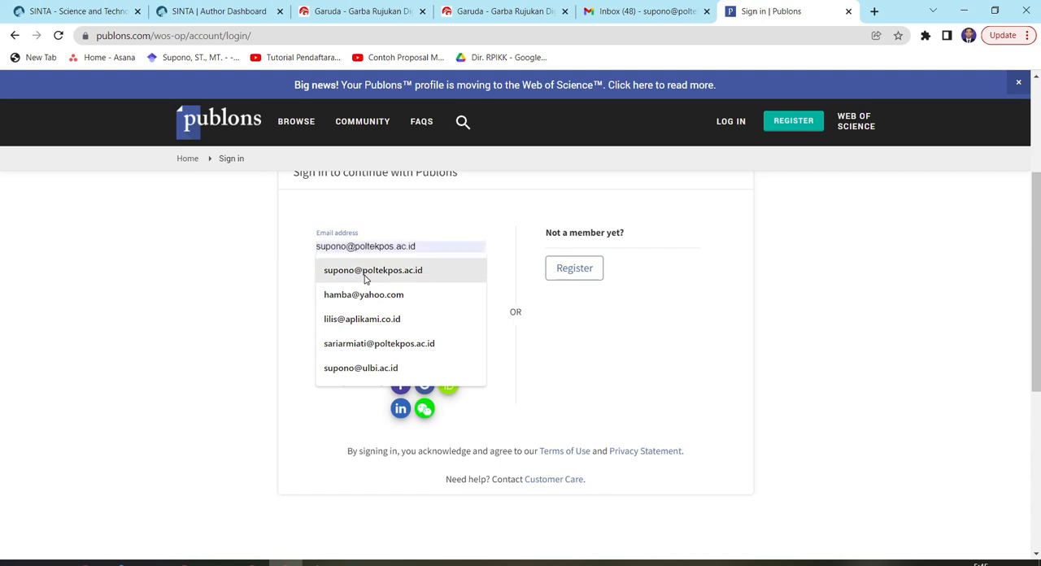
pyautogui.click(362, 272)
pyautogui.click(364, 295)
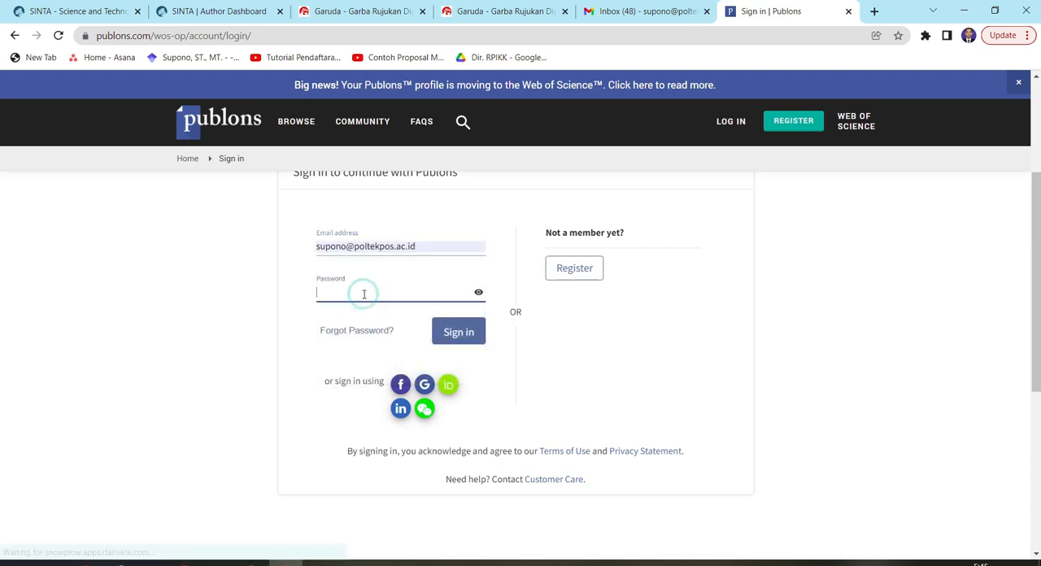
pyautogui.write('••••••••')
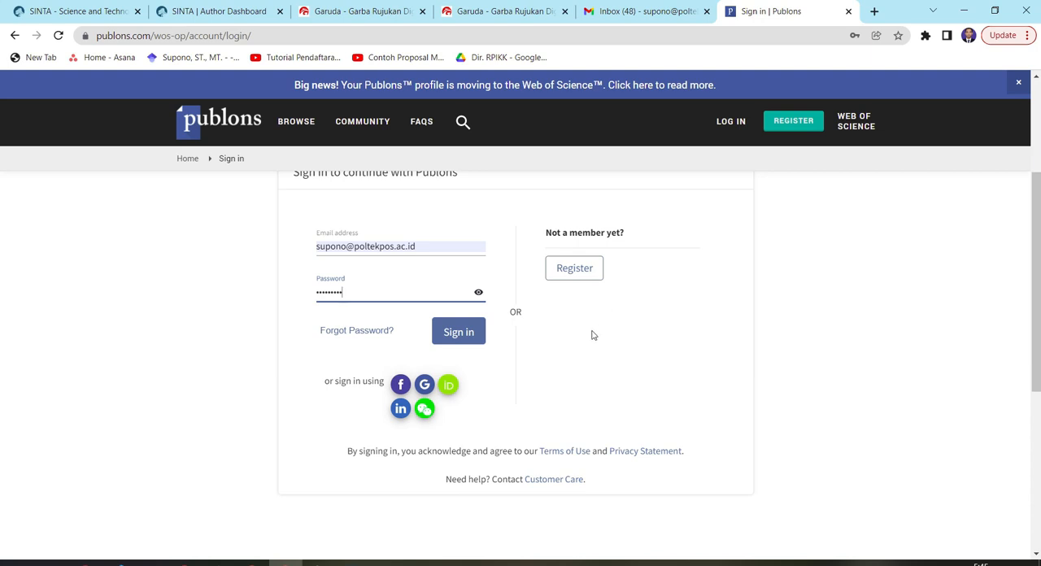
pyautogui.click(458, 335)
pyautogui.scroll(1, 341, 262)
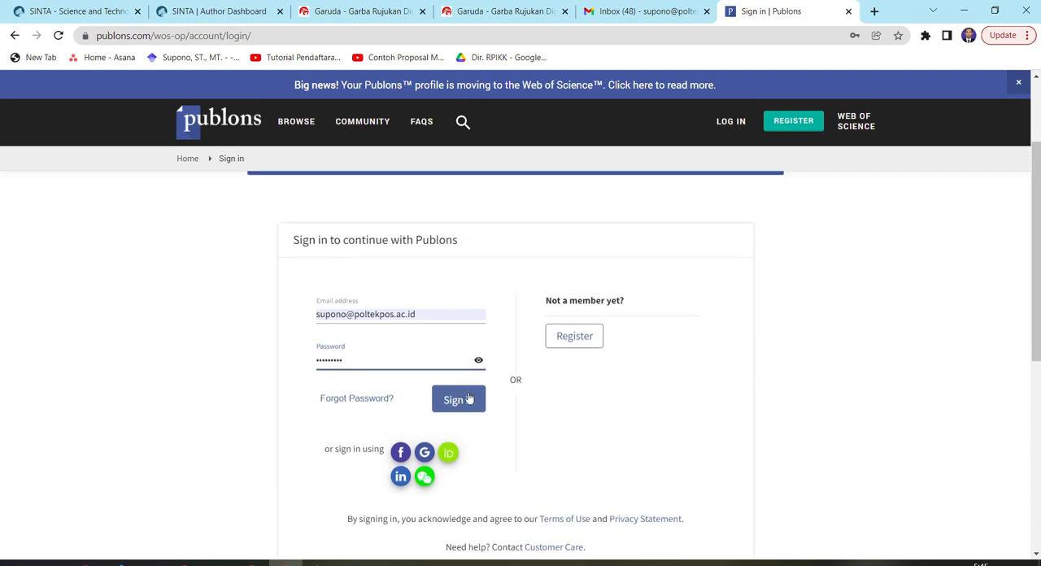
# Switch to Publons registration without saving the password in the browser, and enter an account password containing a special character
pyautogui.click(587, 345)
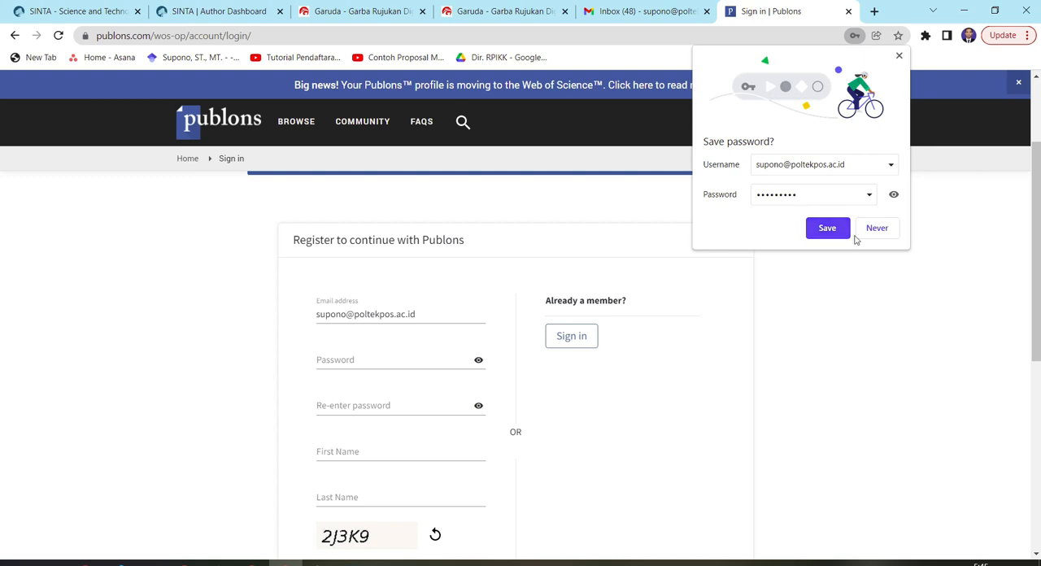
pyautogui.click(876, 228)
pyautogui.click(340, 361)
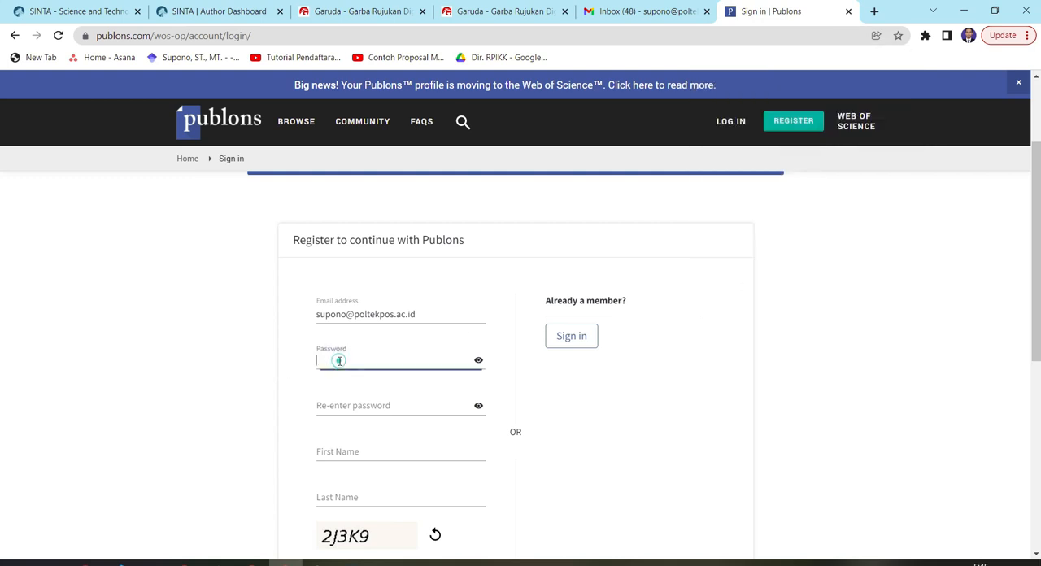
pyautogui.write('•••••••••')
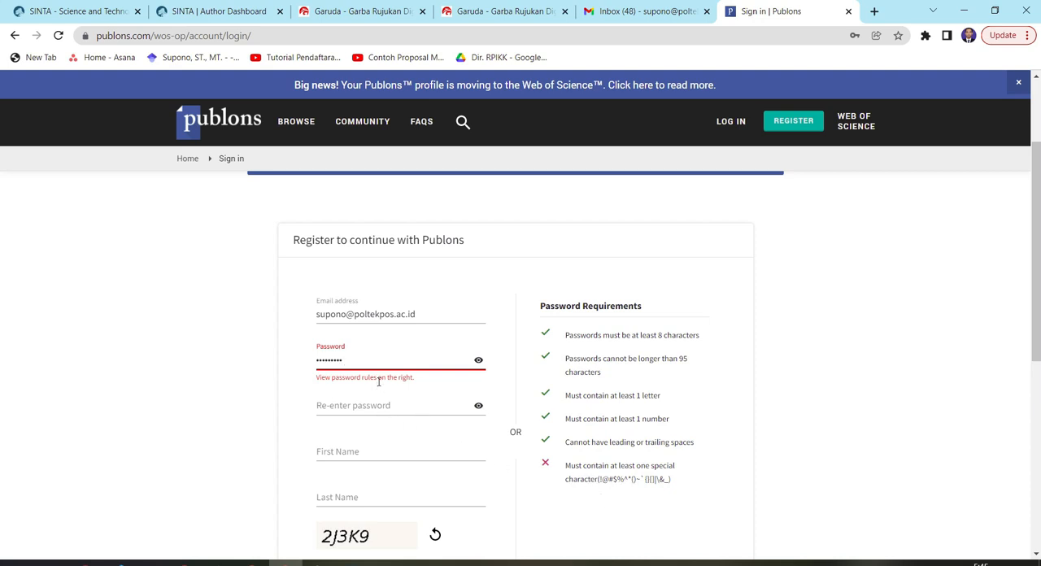
pyautogui.write('!')
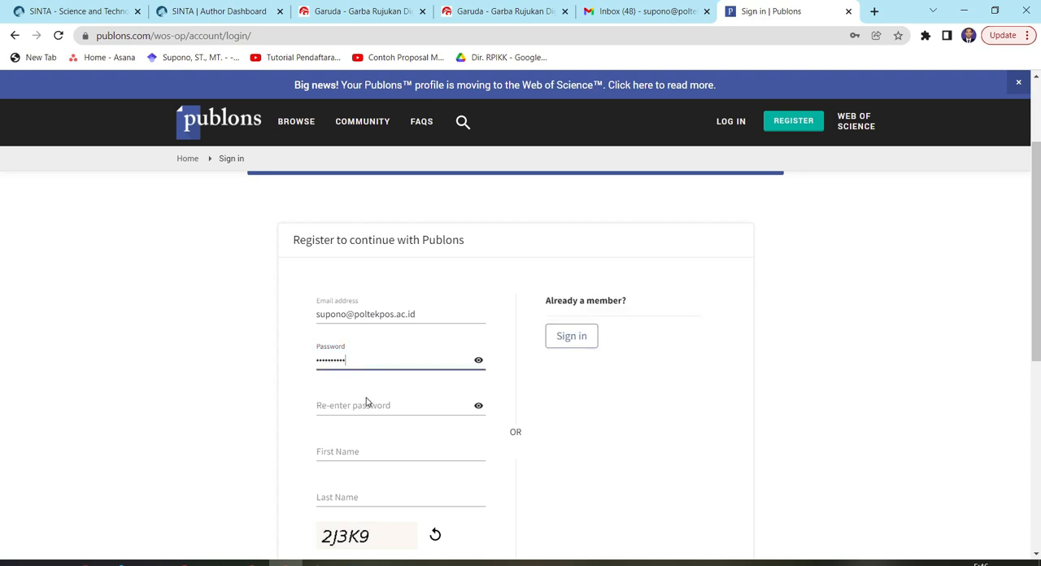
# Re-enter the account password in the registration form's confirmation field
pyautogui.click(363, 405)
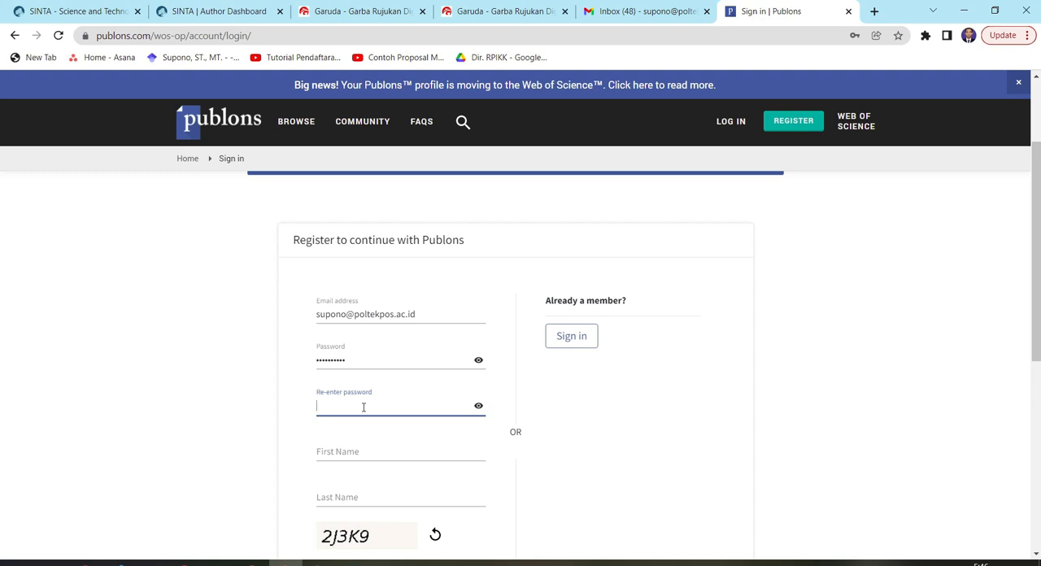
pyautogui.write('••••••••')
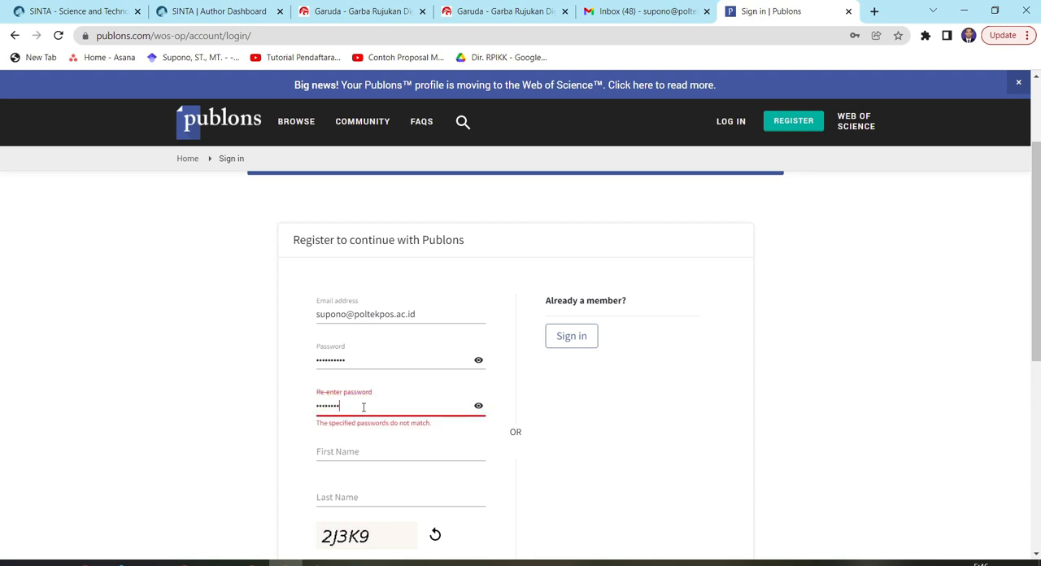
pyautogui.write('•')
# Fill in the author's first name and copy it into the Last Name field of the registration form
pyautogui.click(364, 448)
pyautogui.write('Supono')
pyautogui.press('Tab')
pyautogui.scroll(-2, 479, 411)
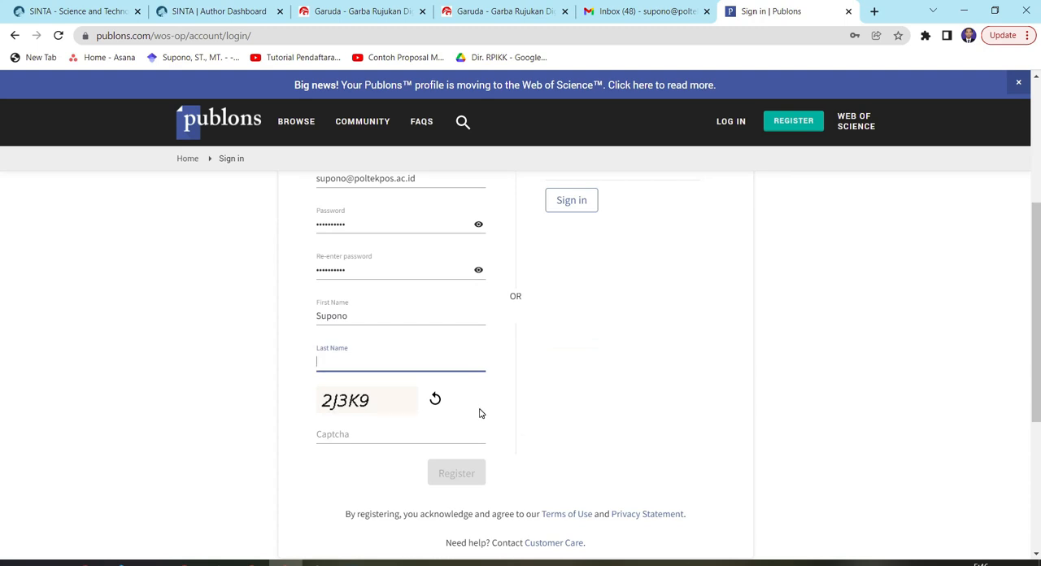
pyautogui.doubleClick(325, 318)
pyautogui.hotkey('ctrl', 'c')
pyautogui.click(344, 360)
pyautogui.hotkey('ctrl', 'v')
# Enter the displayed captcha code and submit the Publons registration
pyautogui.click(353, 438)
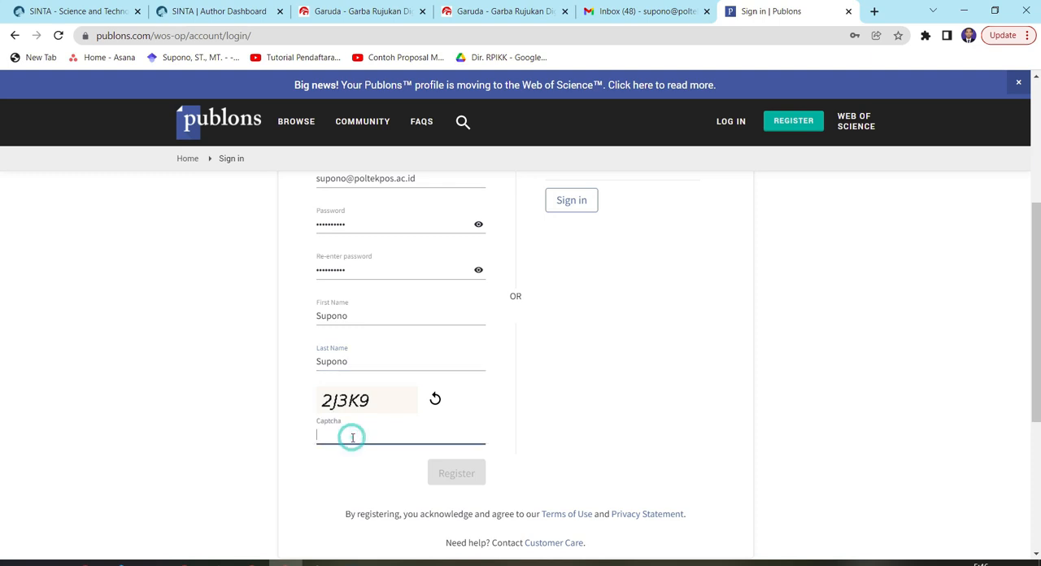
pyautogui.write('2j')
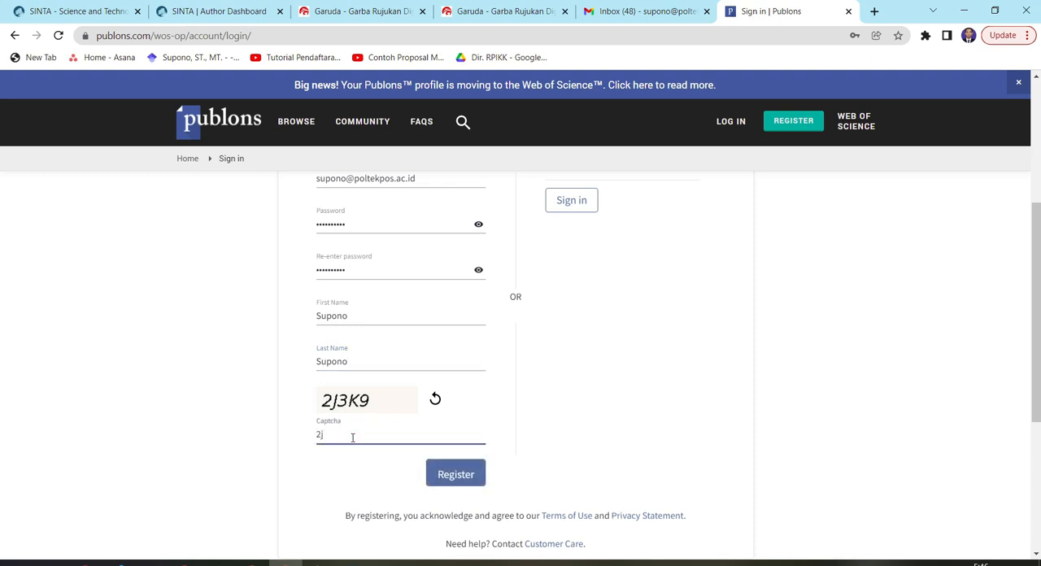
pyautogui.write('3K9')
pyautogui.click(473, 482)
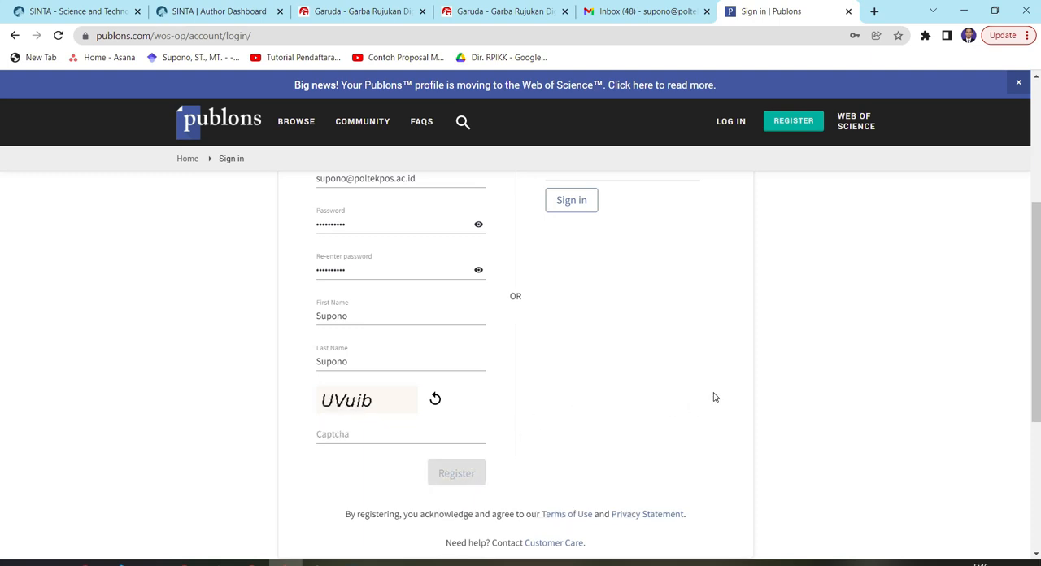
# Enter the new captcha code, submit the registration again, and decline saving the password in the browser
pyautogui.scroll(3, 715, 397)
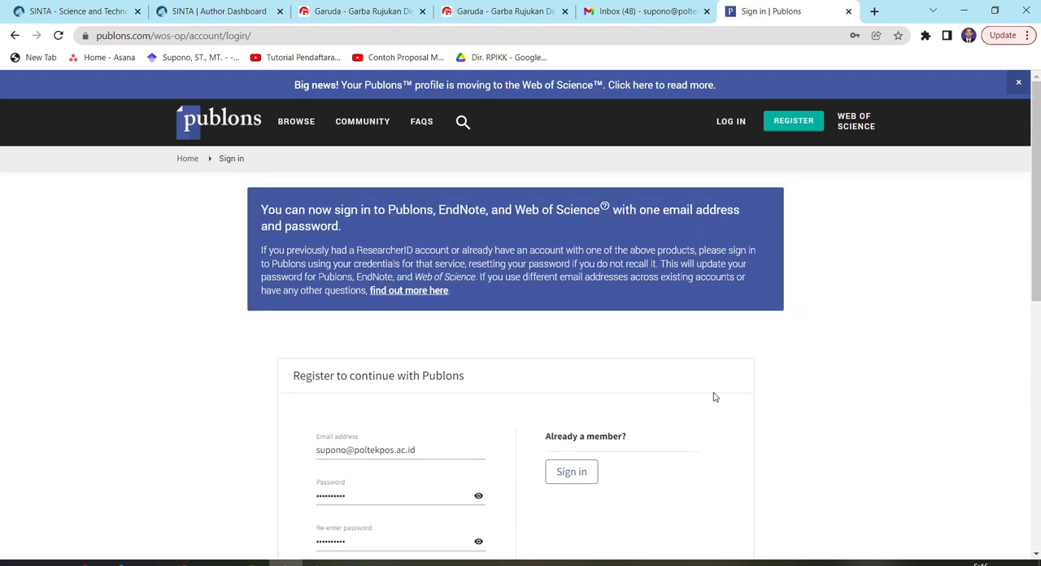
pyautogui.scroll(-4, 714, 397)
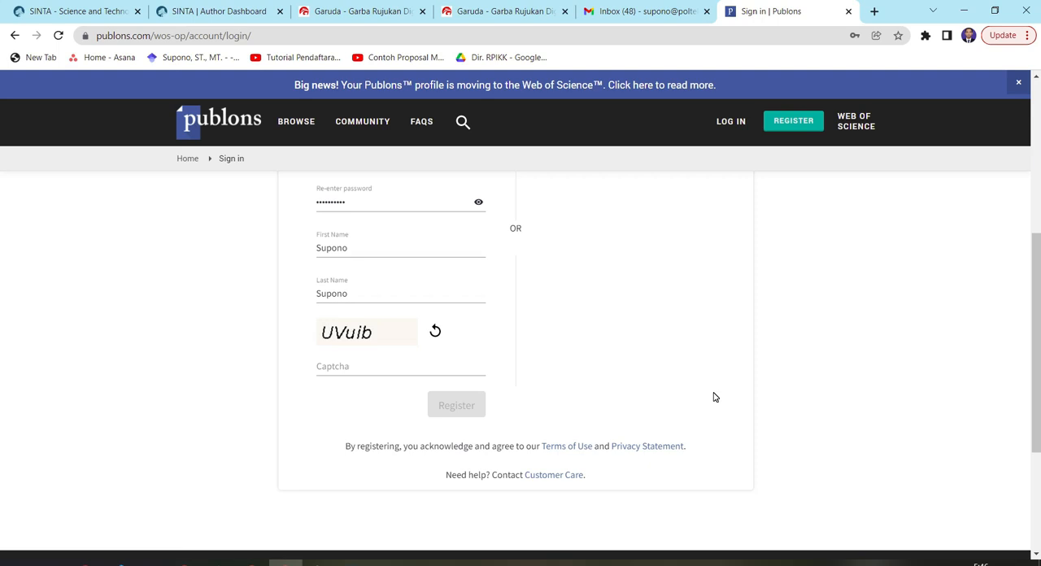
pyautogui.click(360, 366)
pyautogui.scroll(2, 364, 368)
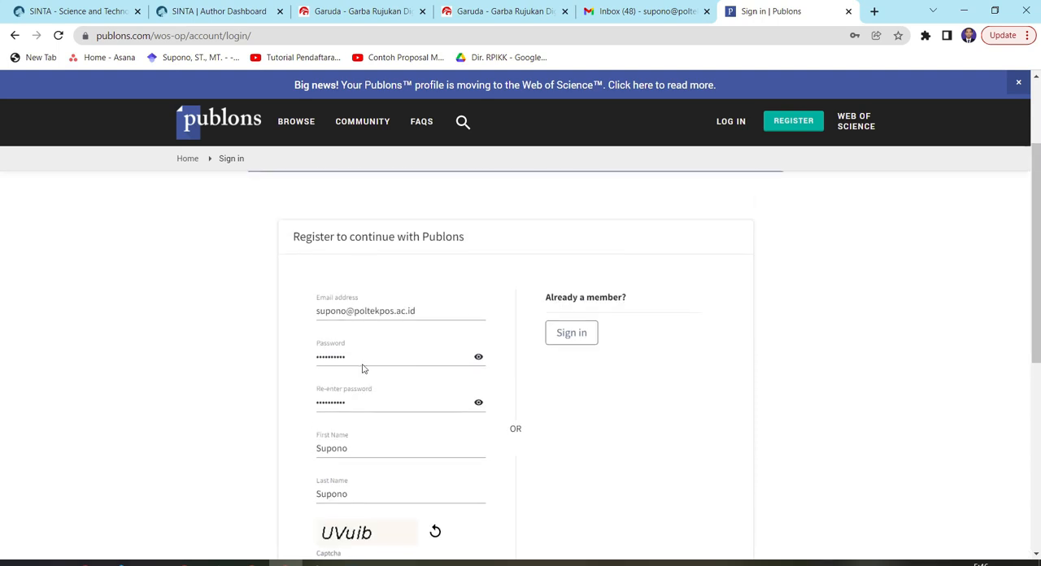
pyautogui.scroll(-1, 363, 368)
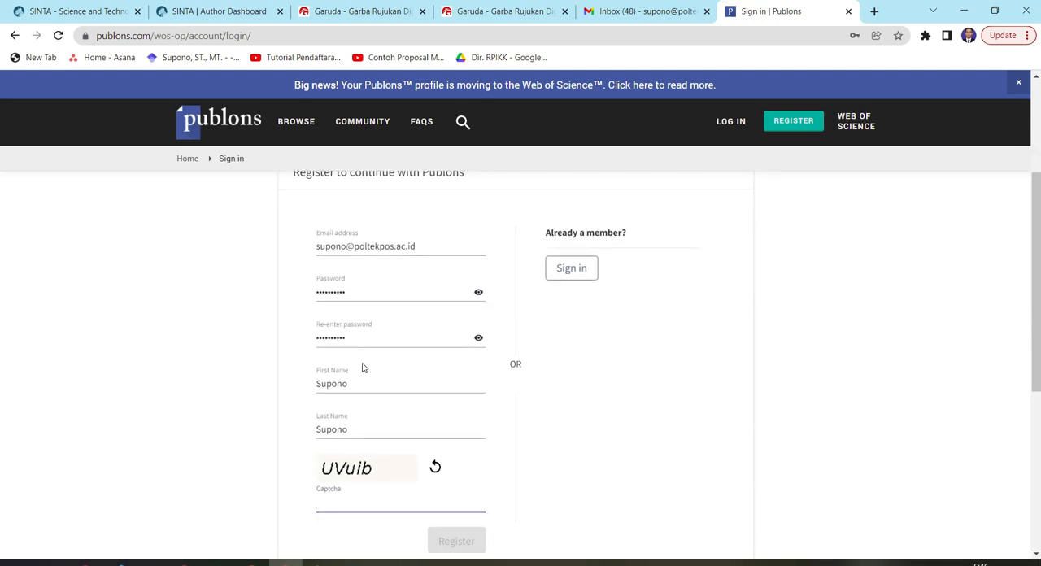
pyautogui.write('UV')
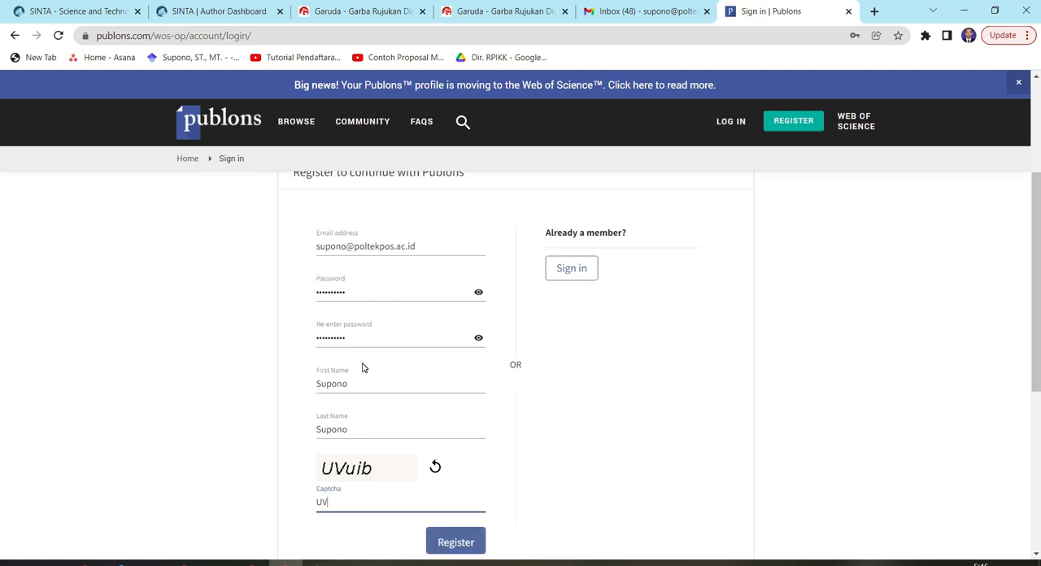
pyautogui.write('uib')
pyautogui.click(445, 542)
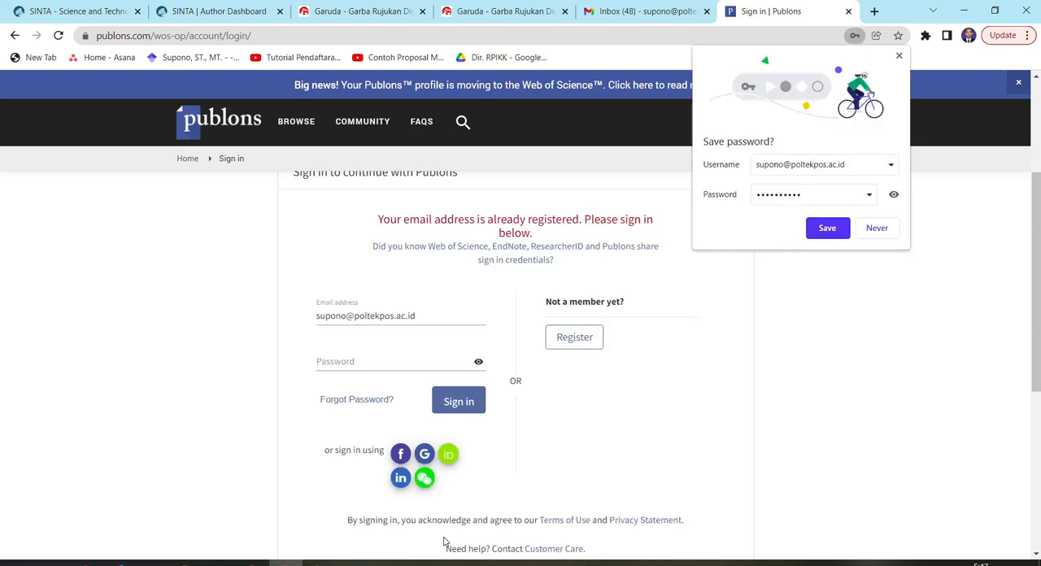
pyautogui.click(869, 234)
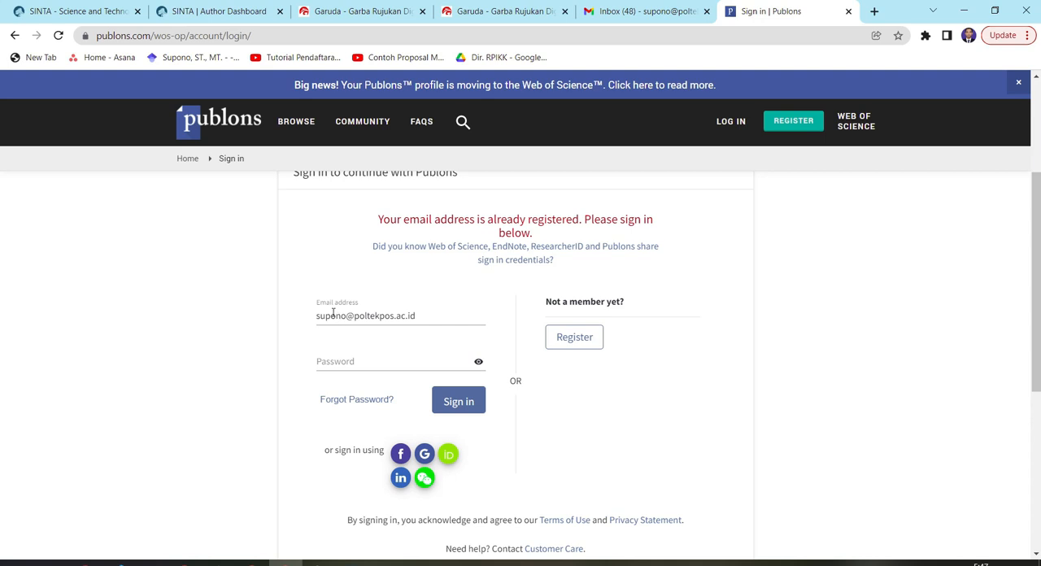
# Replace the e-mail address in the Publons form with the author's other institutional address
pyautogui.moveTo(446, 318); pyautogui.dragTo(184, 298)
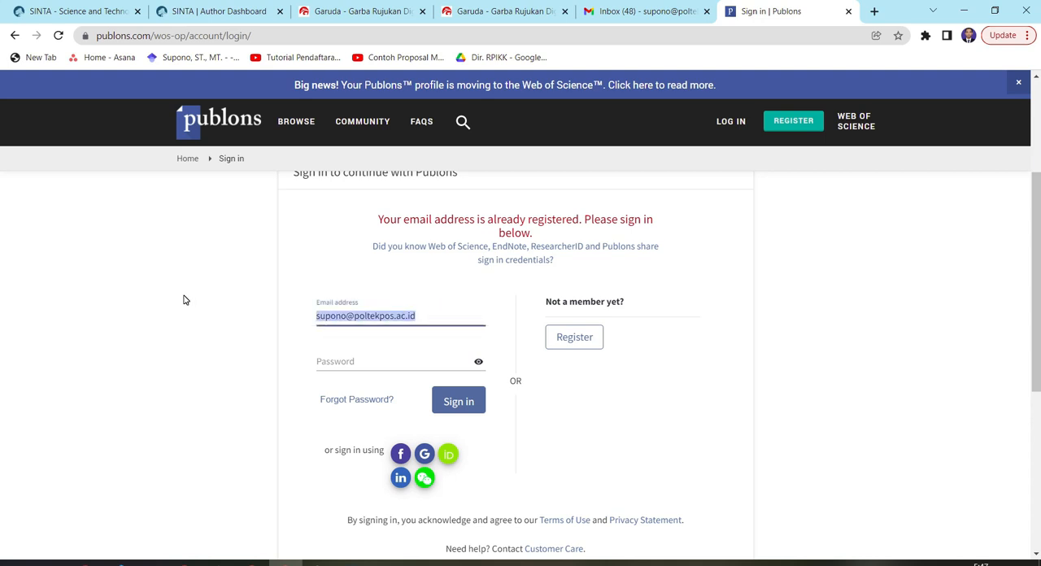
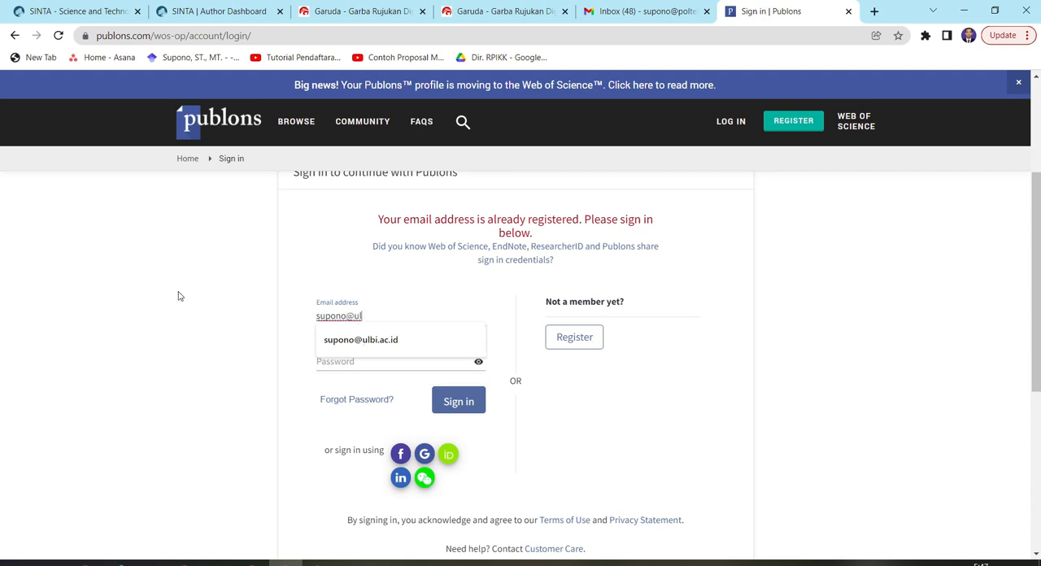
pyautogui.click(411, 337)
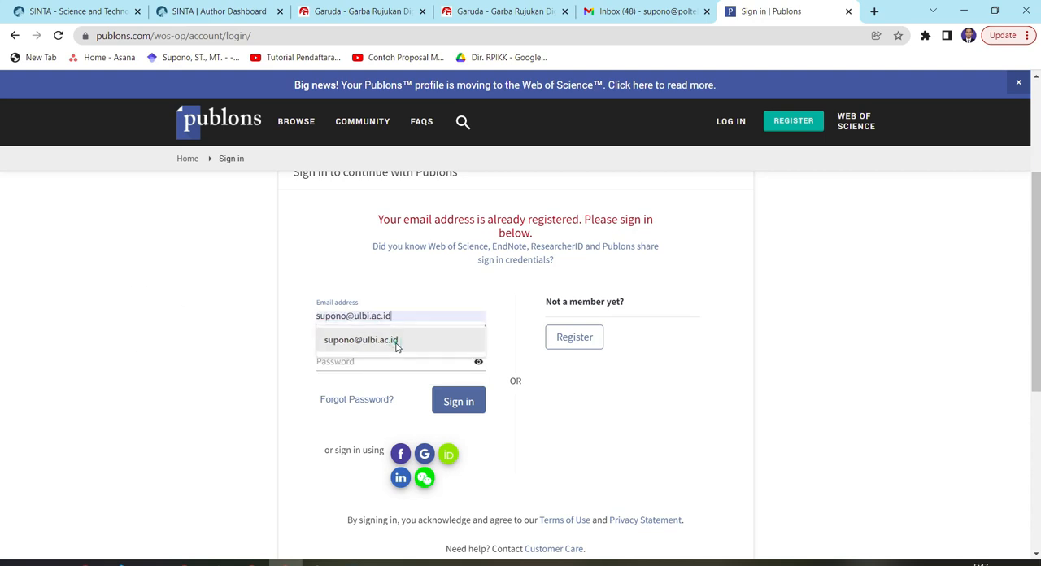
# Reopen the Publons registration form, keeping the prefilled e-mail address, and enter the account password in both password fields
pyautogui.click(568, 341)
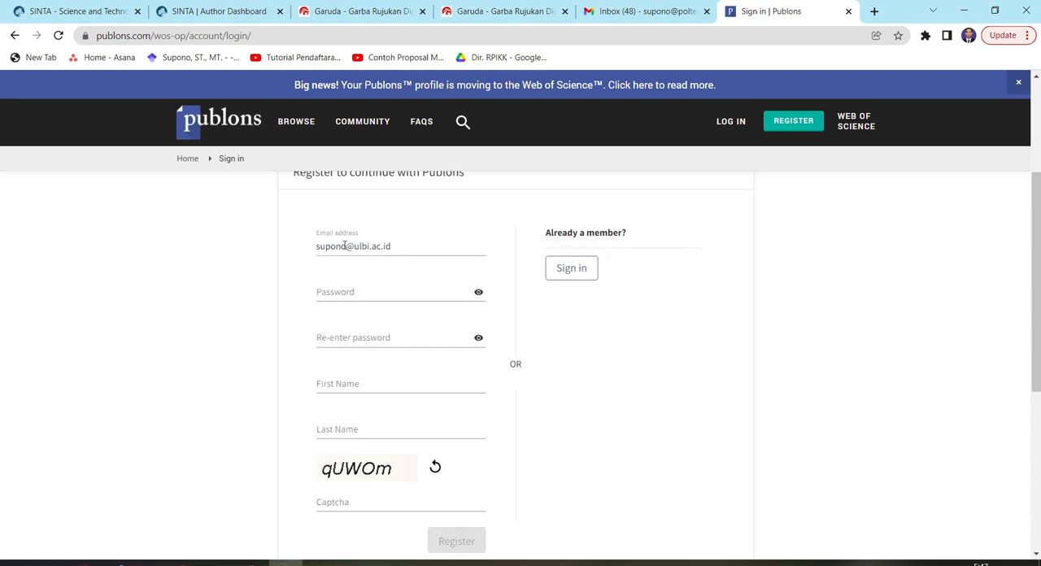
pyautogui.click(384, 296)
pyautogui.write('••')
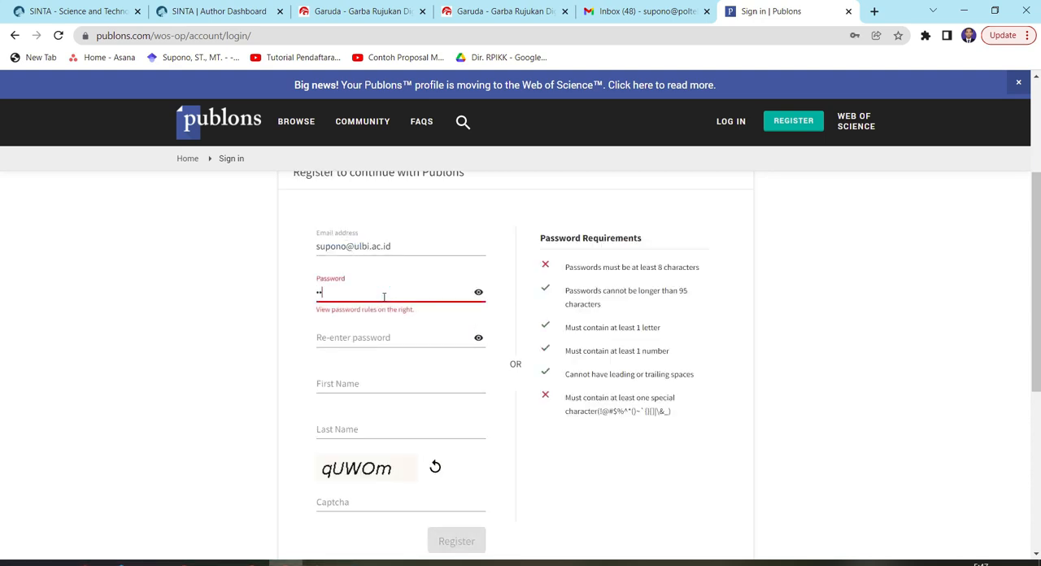
pyautogui.write('•••••••')
pyautogui.press('Tab')
pyautogui.press('Tab')
pyautogui.write('••••••')
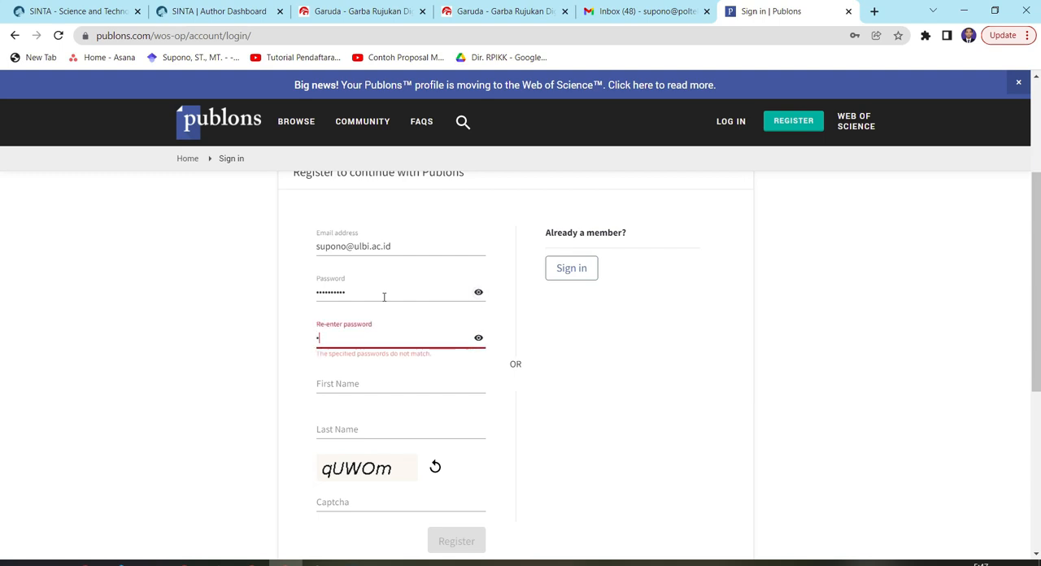
pyautogui.write('••••')
pyautogui.press('Tab')
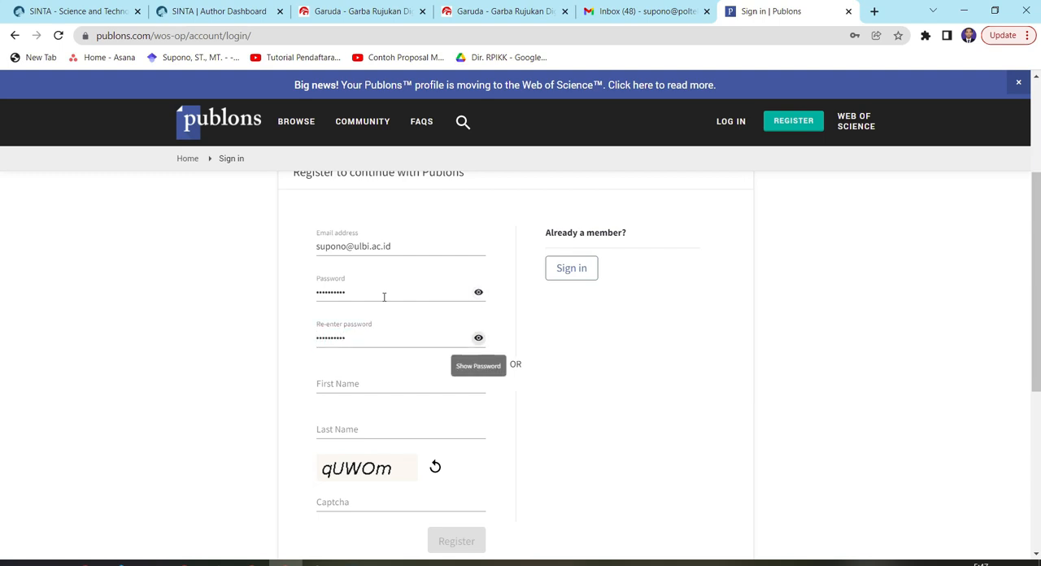
# Fill in the First Name and Last Name fields with the author's name
pyautogui.click(329, 379)
pyautogui.write('Supono')
pyautogui.press('Tab')
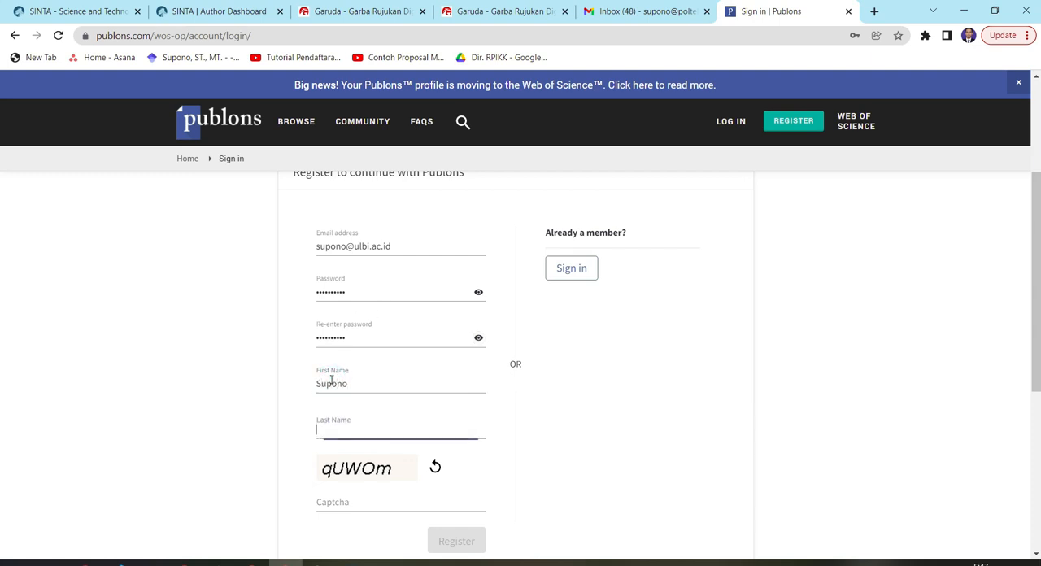
pyautogui.write('Supono')
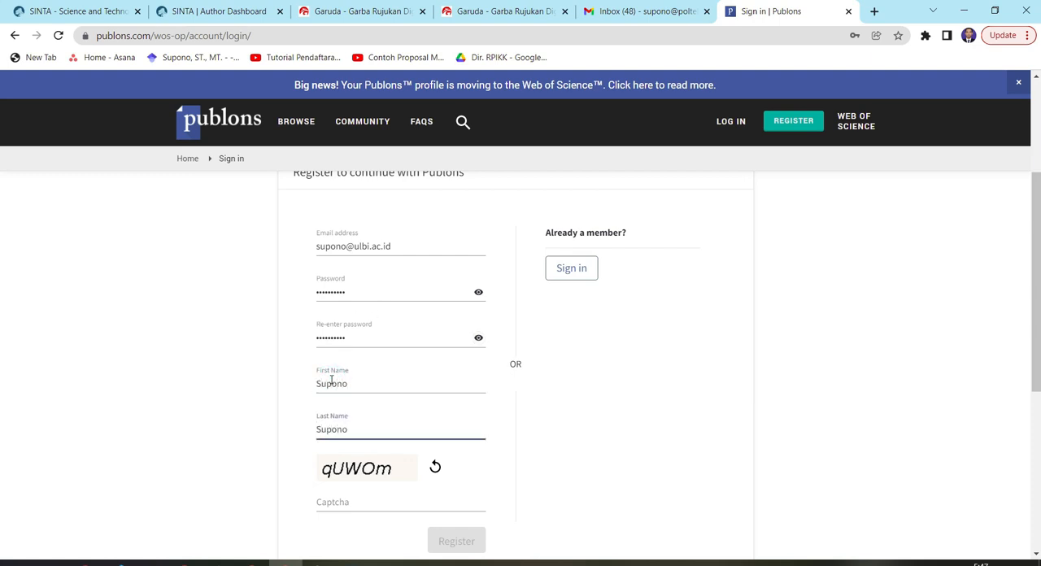
# Enter the characters shown in the captcha image and submit the Publons registration form
pyautogui.click(361, 502)
pyautogui.write('q')
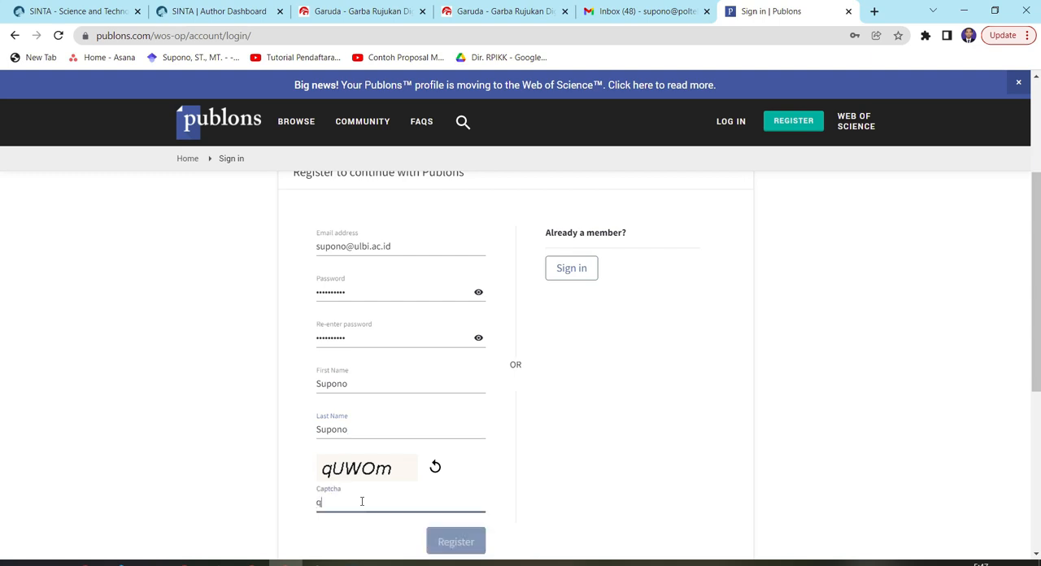
pyautogui.write('UW')
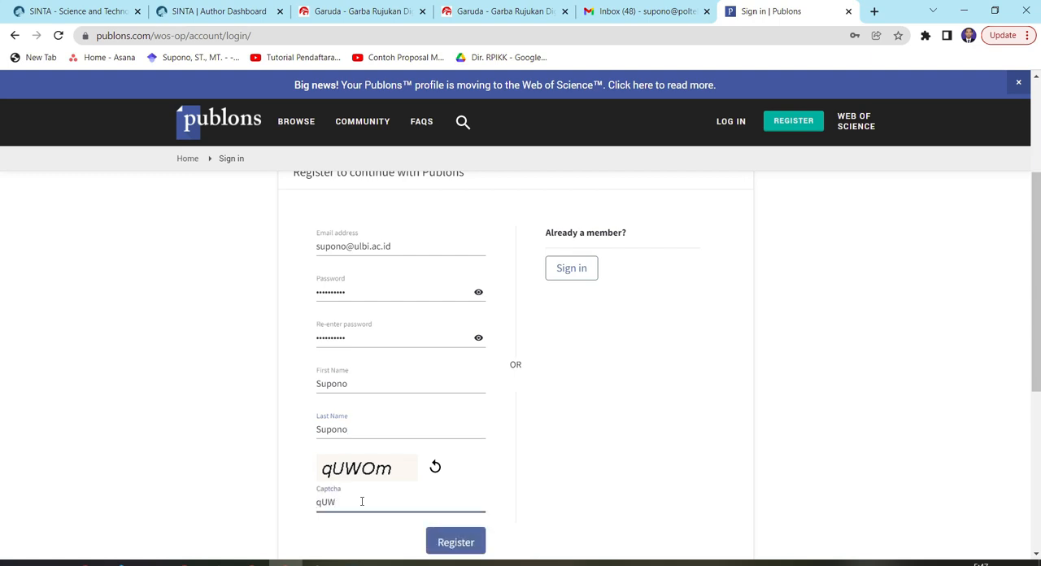
pyautogui.write('Om')
pyautogui.click(458, 542)
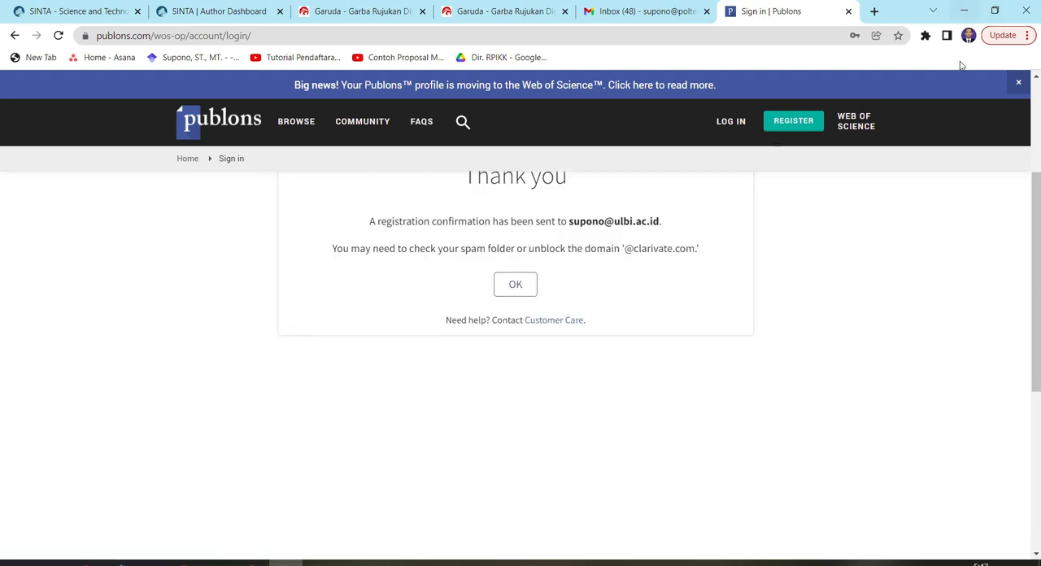
# Switch to the author's ulbi.ac.id browser profile and open its Gmail inbox
pyautogui.click(969, 36)
pyautogui.scroll(-1, 945, 367)
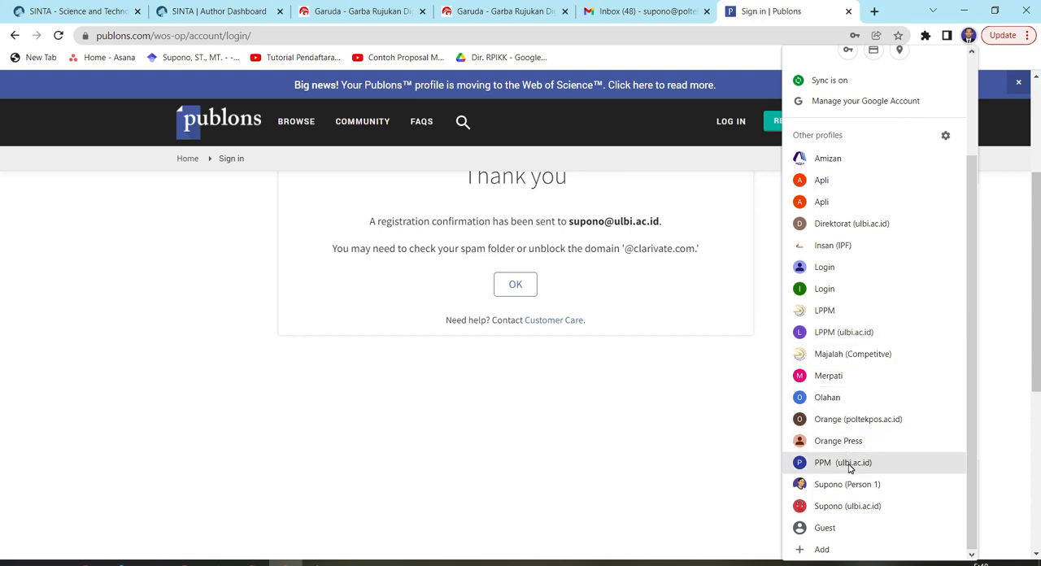
pyautogui.click(838, 507)
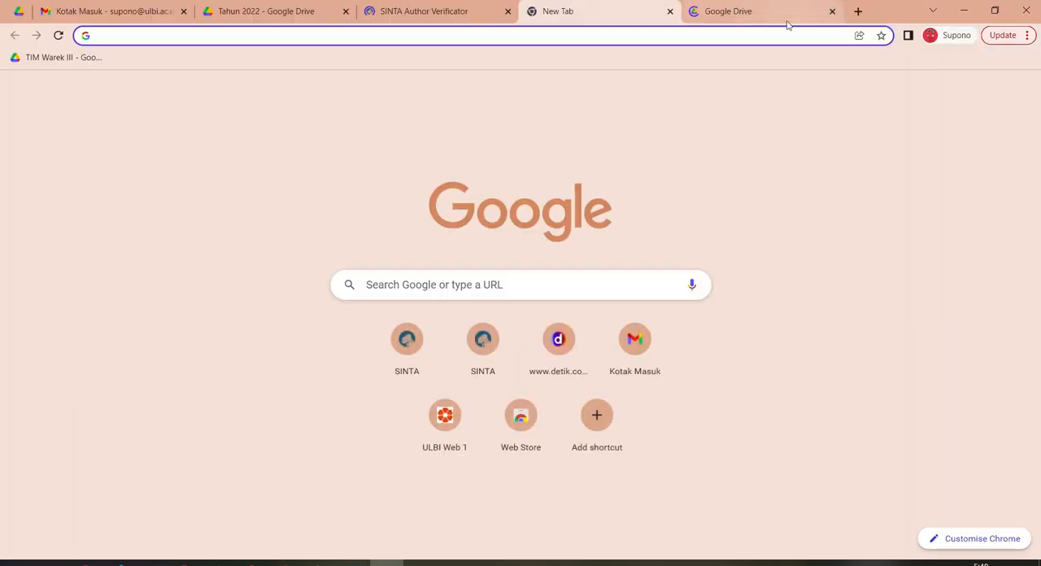
pyautogui.click(117, 12)
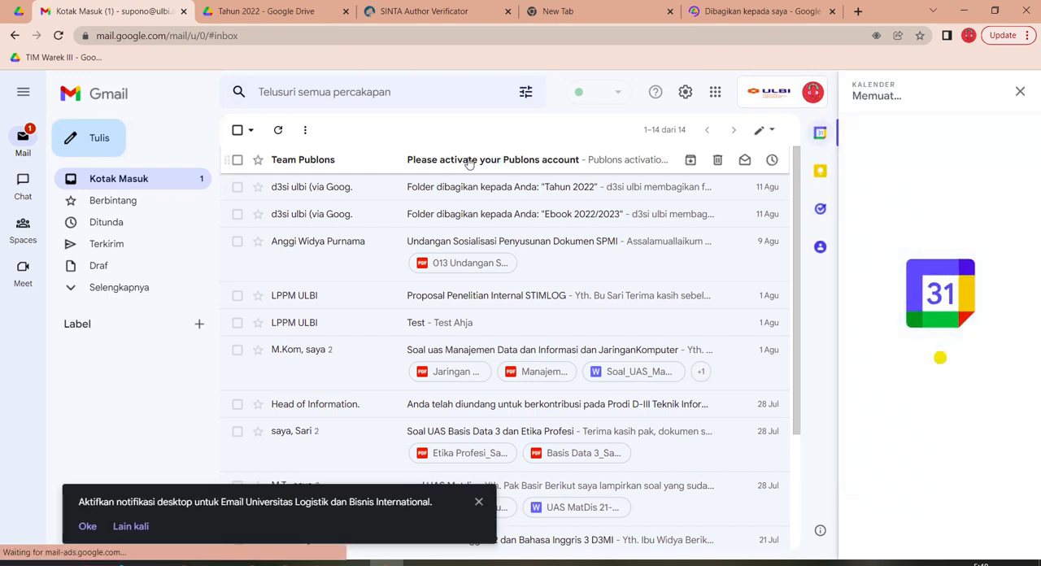
# Open the Team Publons activation e-mail and follow its link to activate the account
pyautogui.click(469, 163)
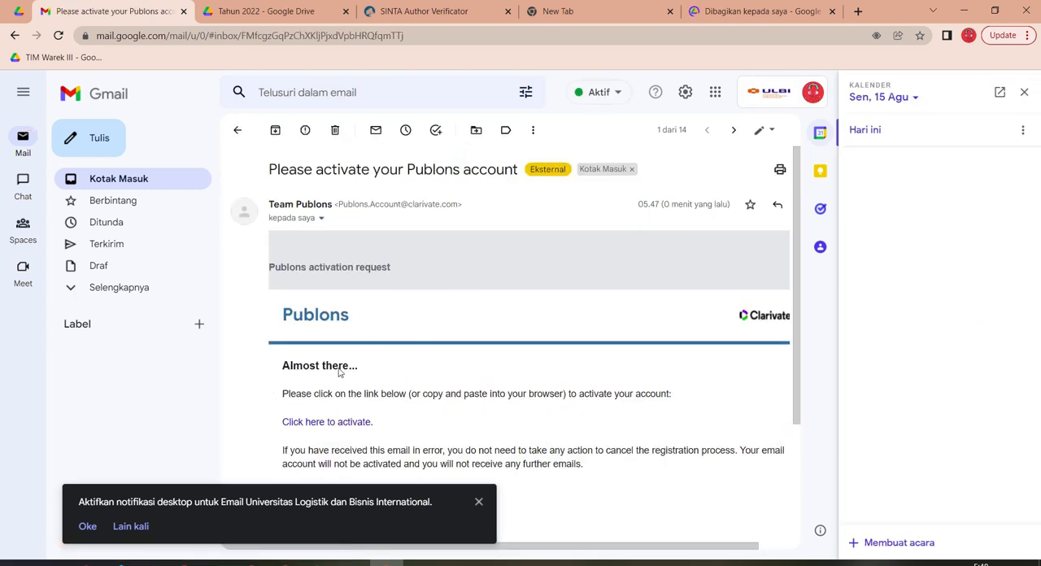
pyautogui.scroll(-1, 377, 385)
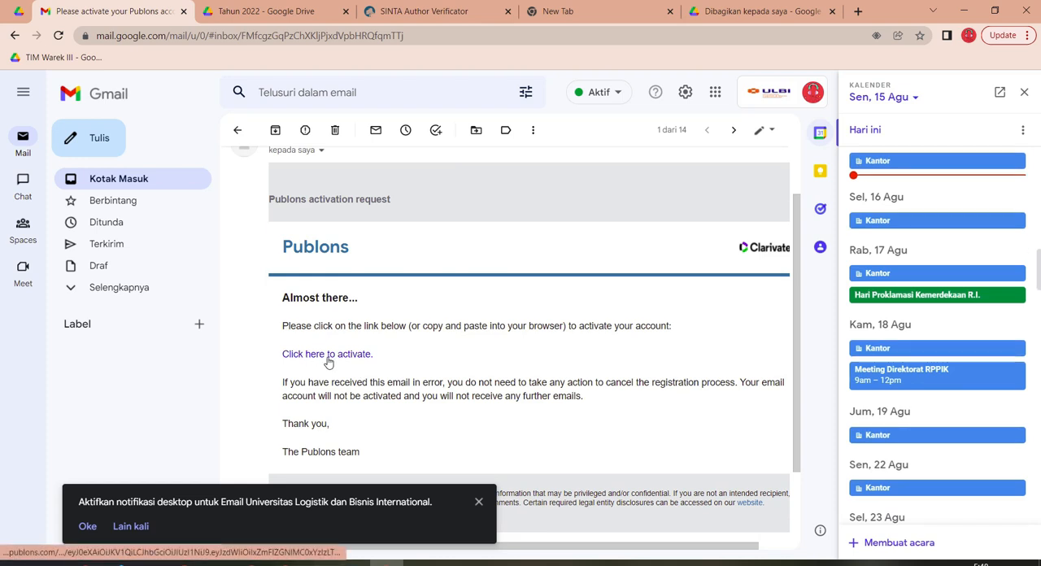
pyautogui.click(332, 356)
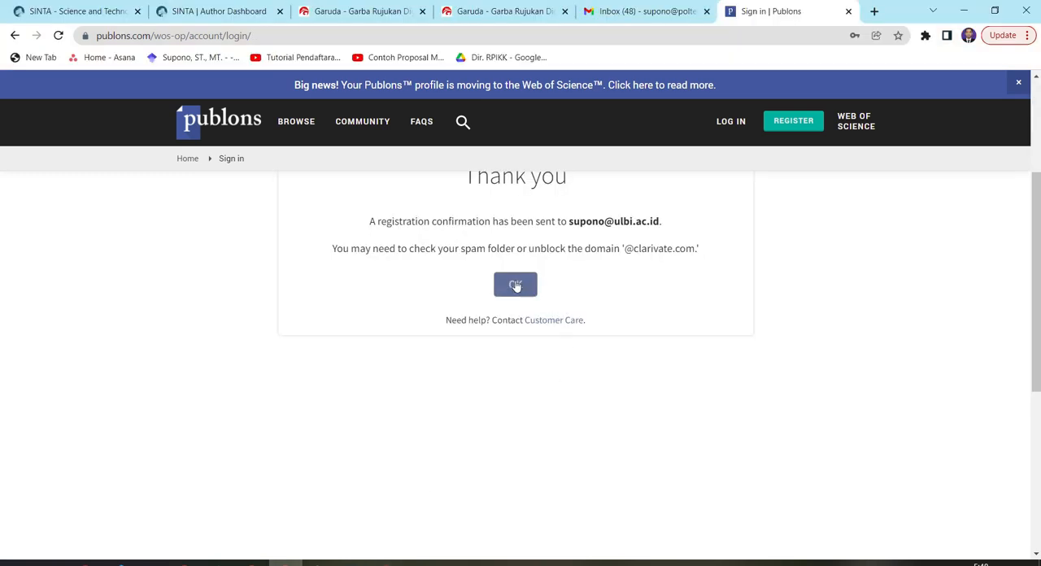
# Return to Publons, dismiss the registration notice, and sign in with the author's ulbi.ac.id e-mail address and account password
pyautogui.click(510, 290)
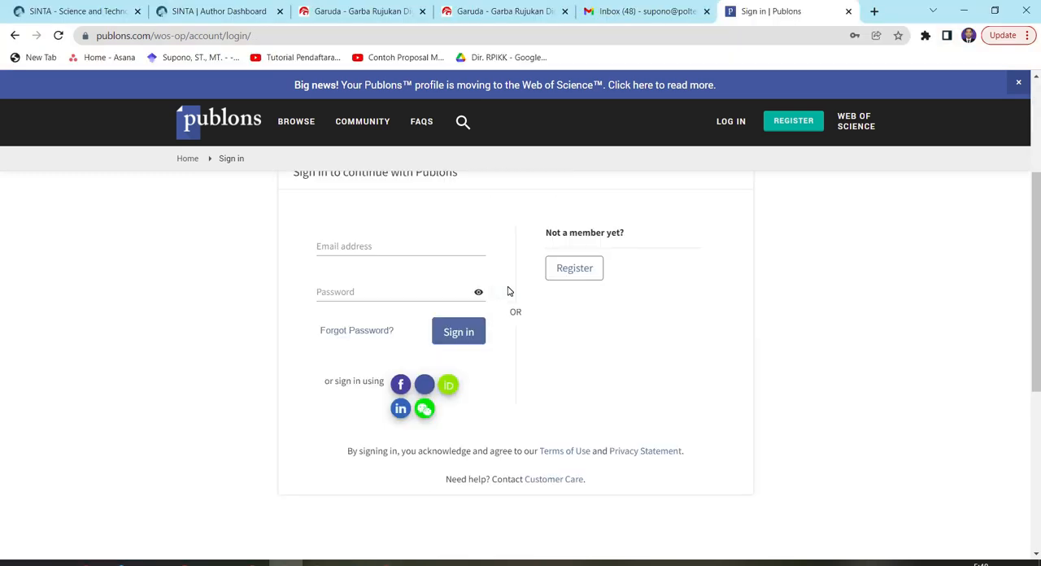
pyautogui.click(387, 246)
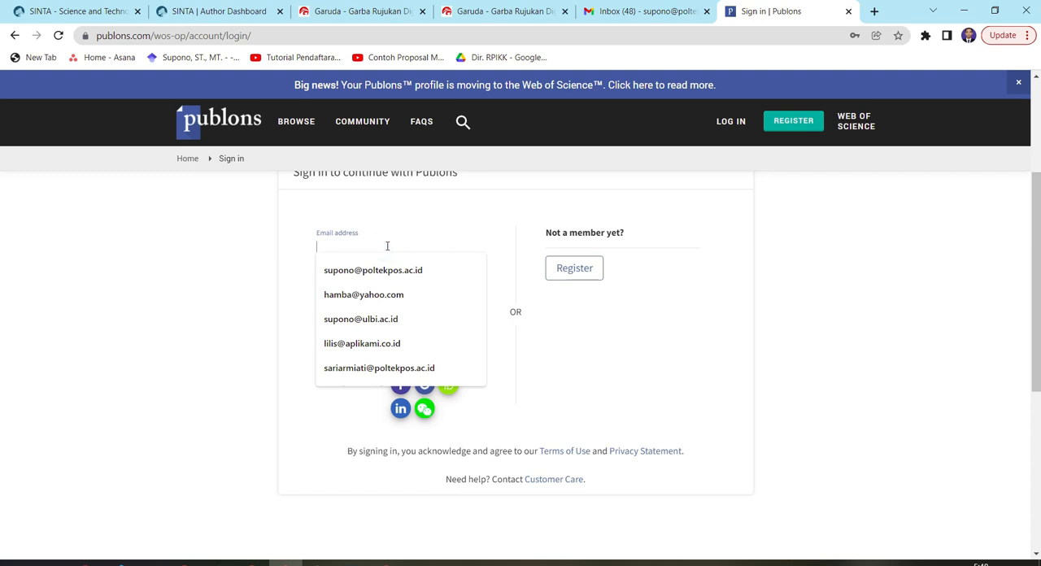
pyautogui.click(402, 320)
pyautogui.click(404, 293)
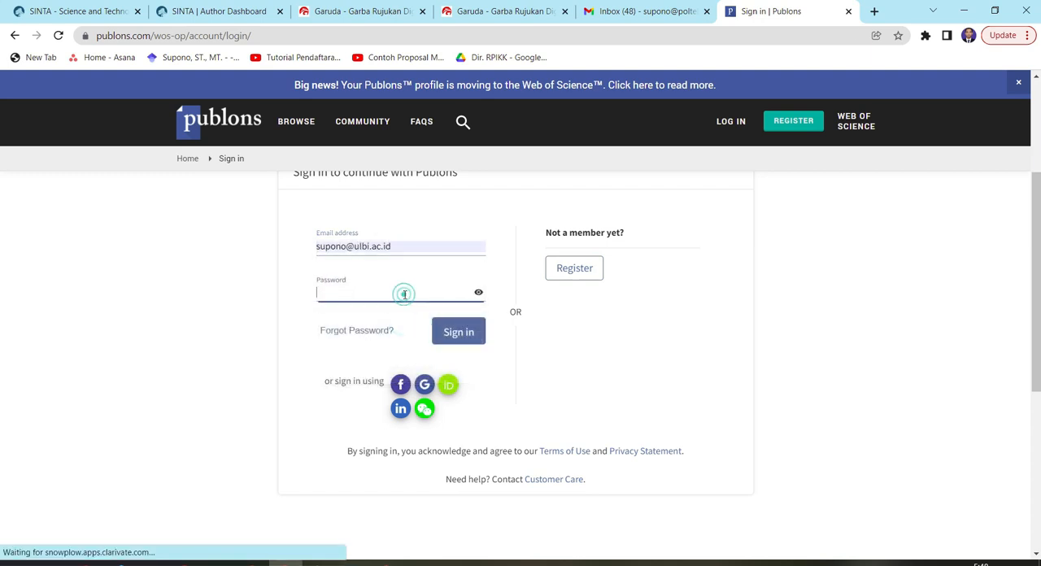
pyautogui.write('••••••••')
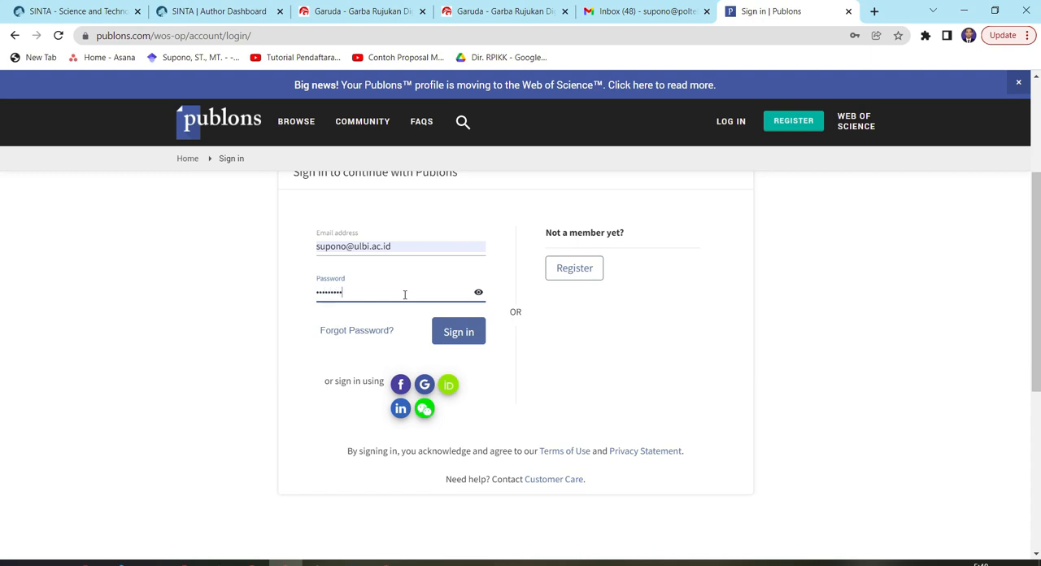
pyautogui.click(466, 338)
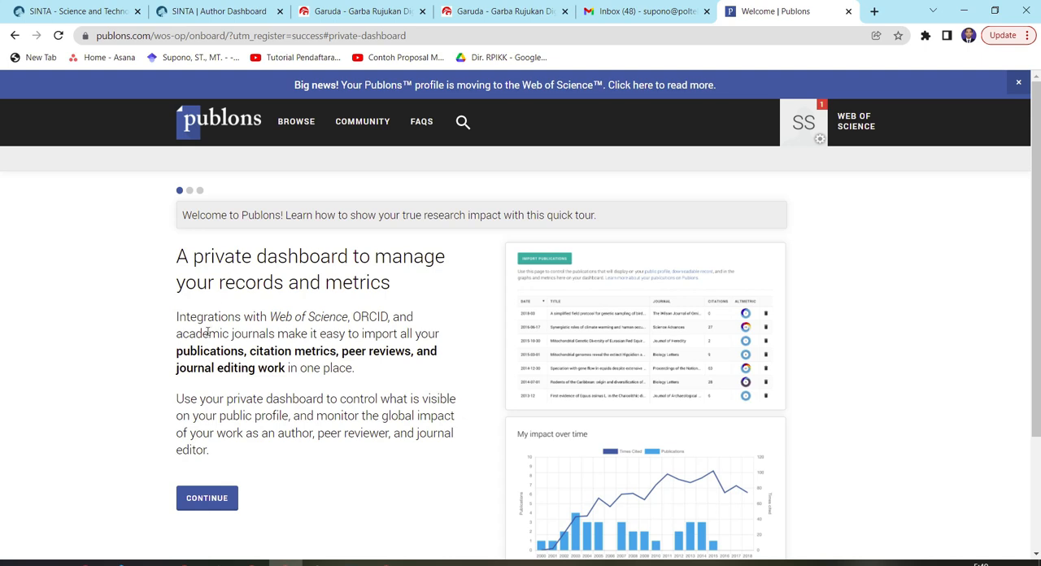
# Go through all pages of the Publons welcome tour and get started with the private dashboard
pyautogui.click(207, 498)
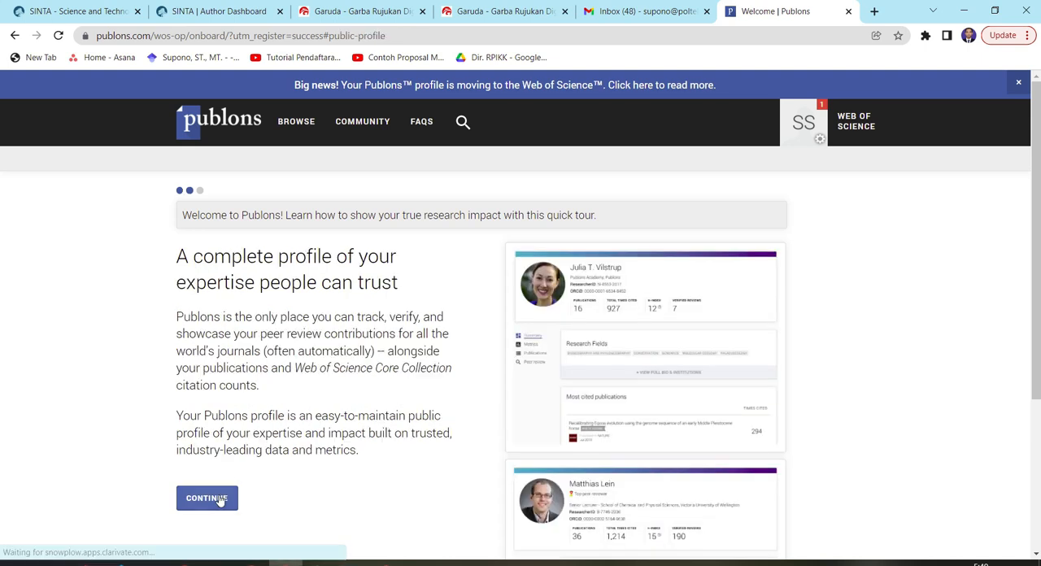
pyautogui.click(219, 500)
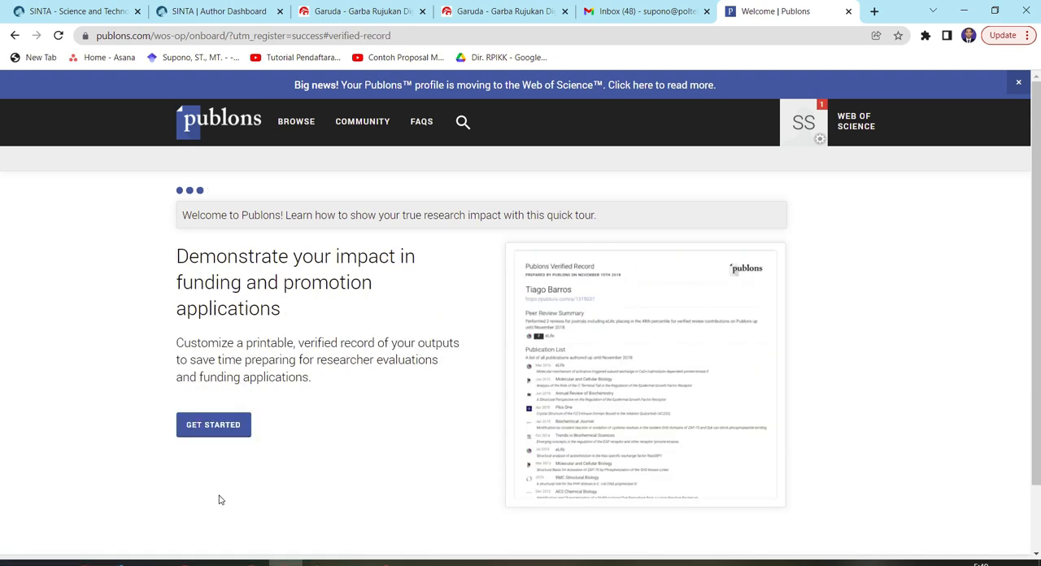
pyautogui.click(233, 430)
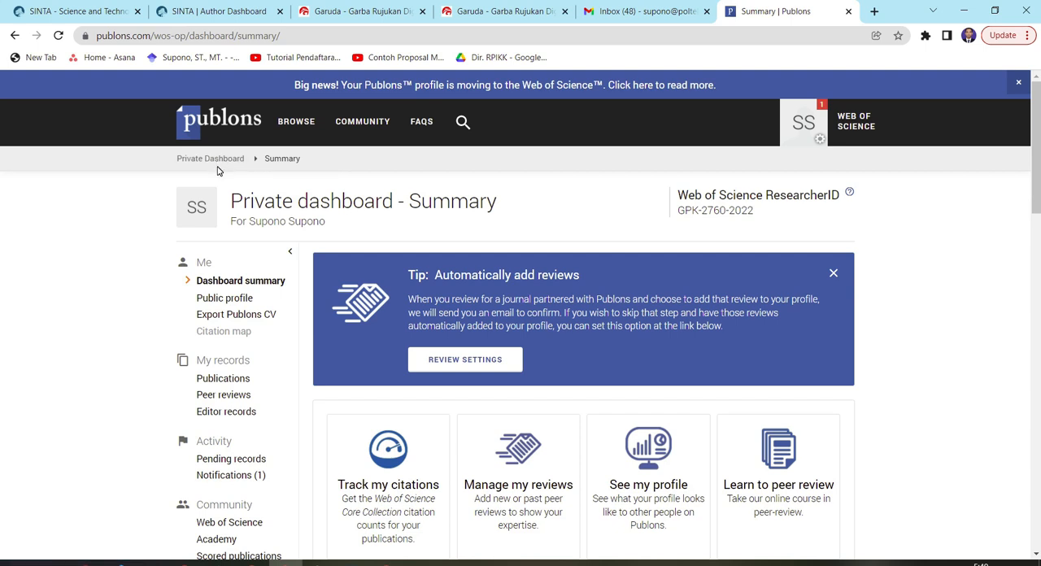
# Open the author's public profile and copy the numeric researcher ID from its web address
pyautogui.click(236, 304)
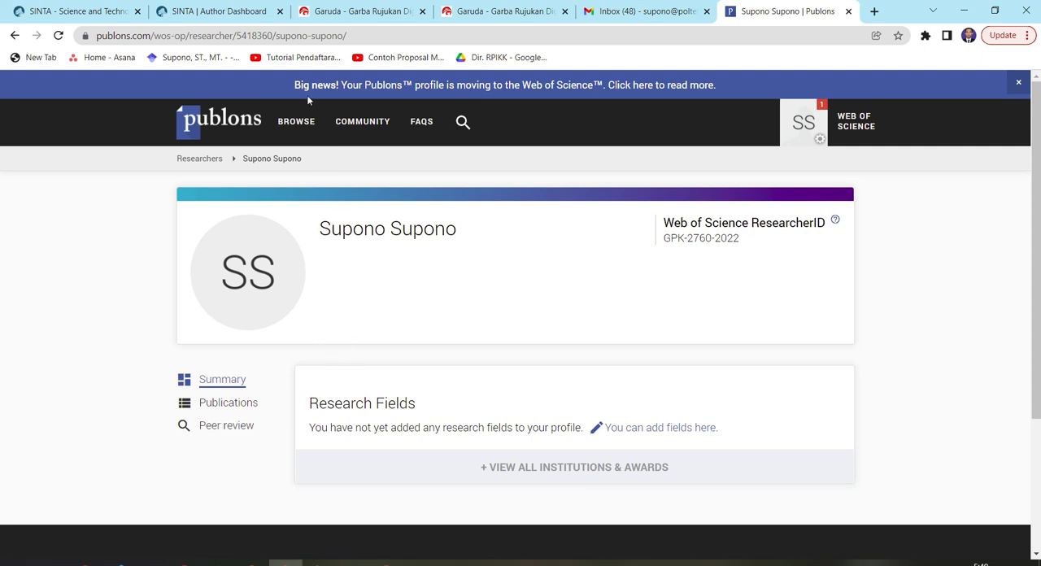
pyautogui.moveTo(236, 35); pyautogui.dragTo(304, 36)
pyautogui.click(253, 35)
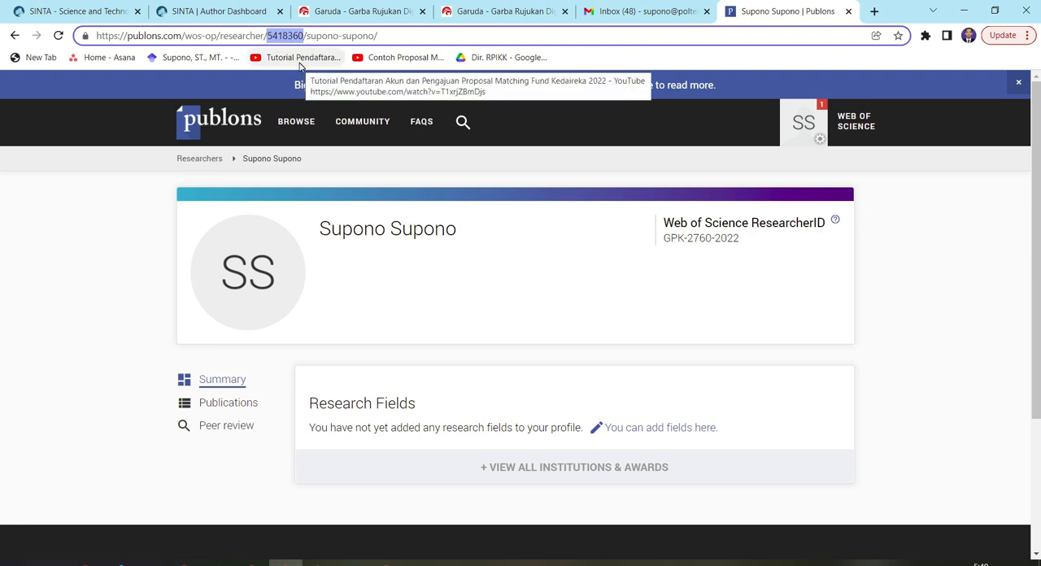
pyautogui.rightClick(290, 37)
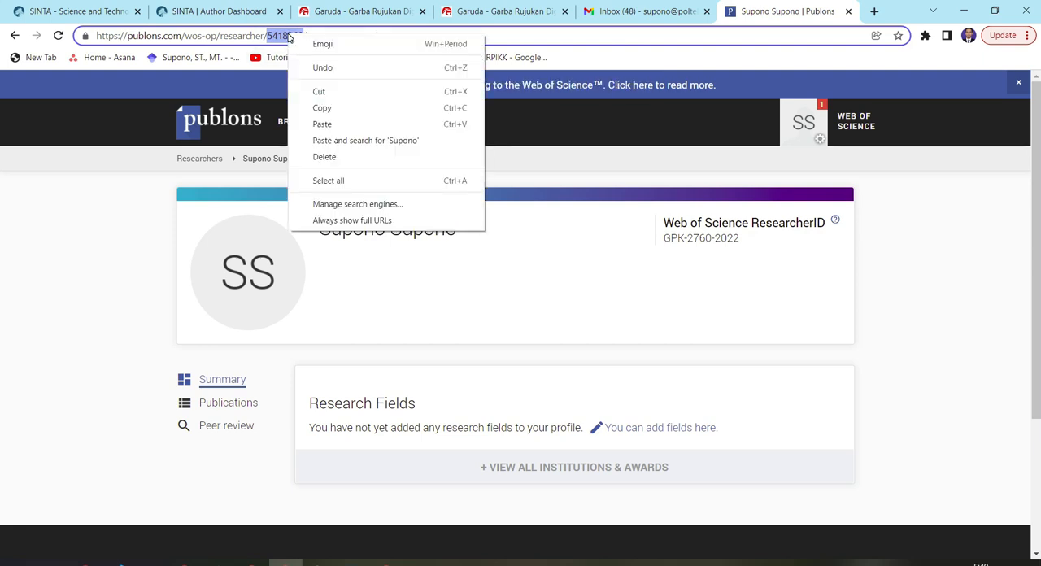
pyautogui.click(324, 111)
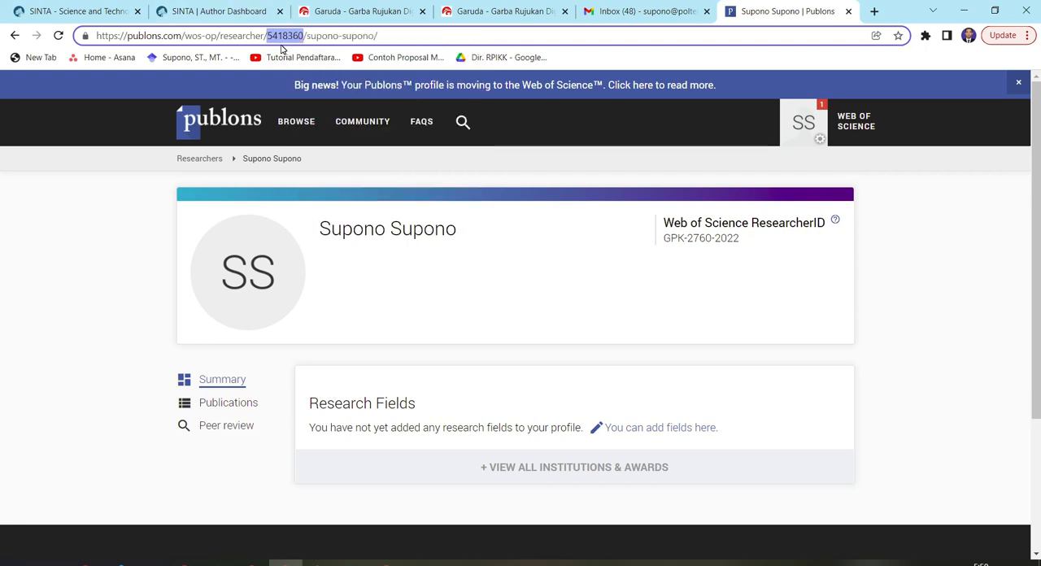
# Replace the Publon ID on the SINTA Update Profile page with the copied researcher ID
pyautogui.click(104, 11)
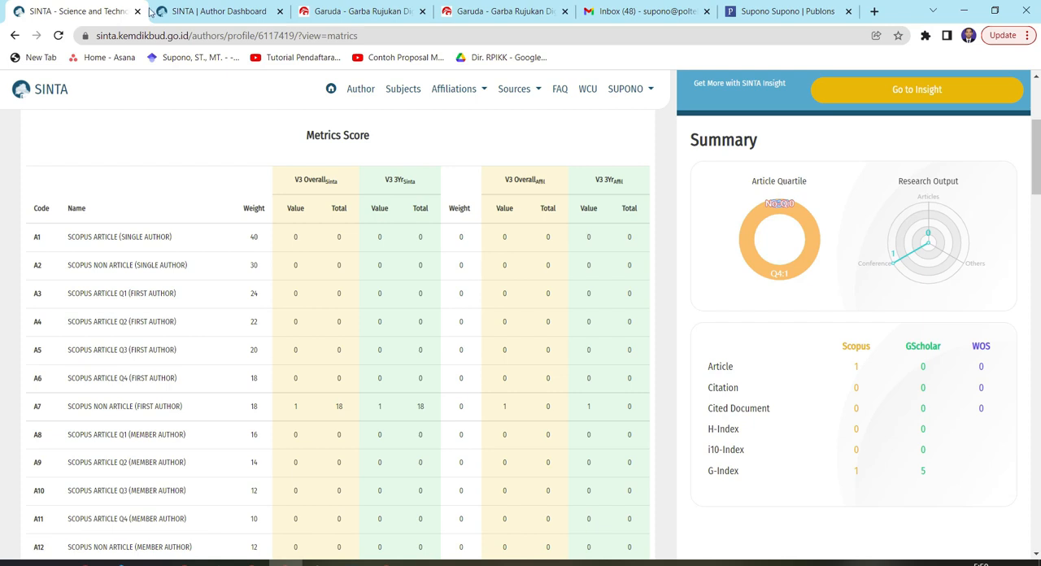
pyautogui.click(187, 12)
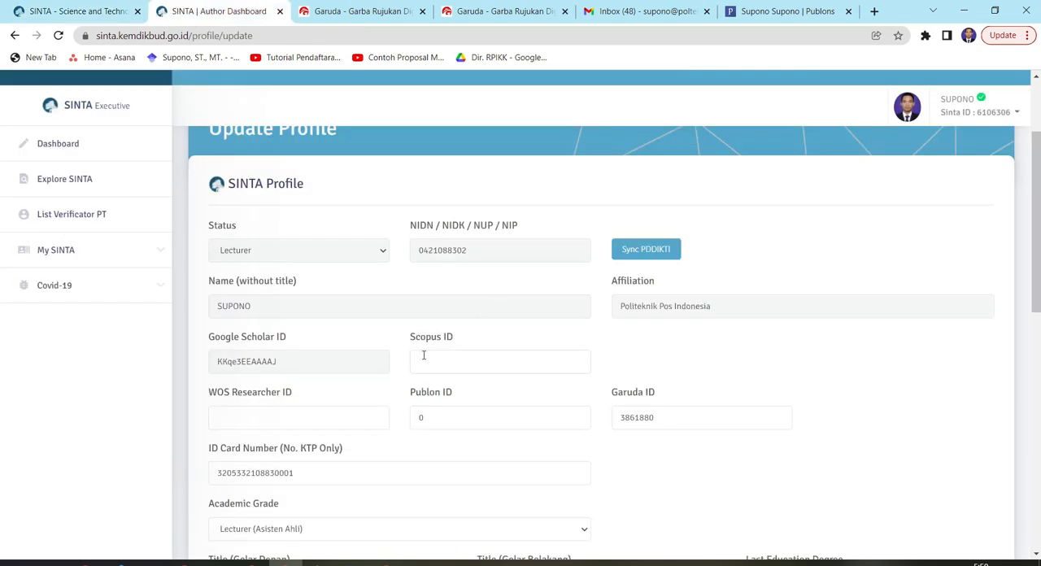
pyautogui.doubleClick(425, 417)
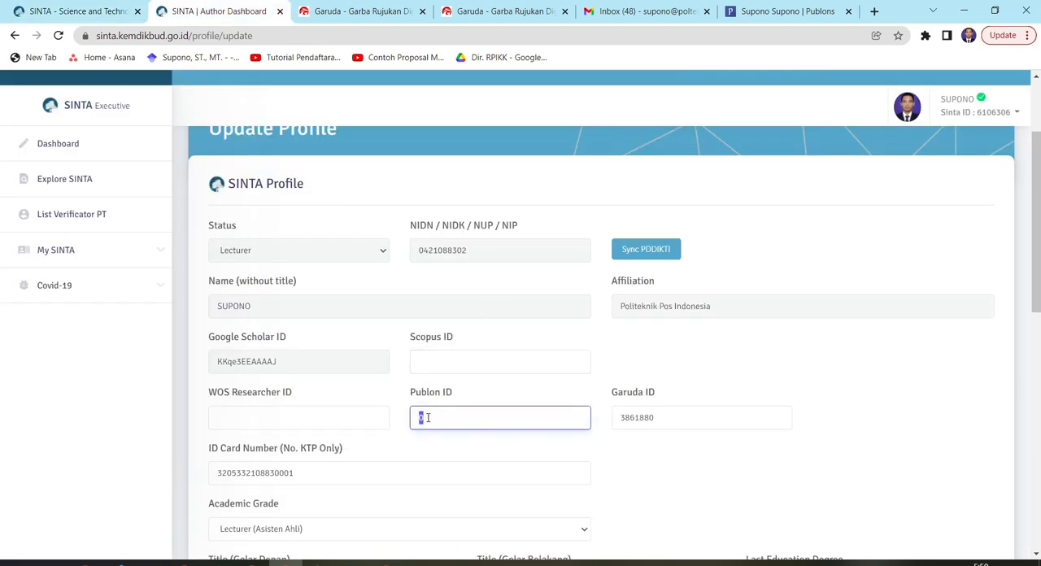
pyautogui.rightClick(452, 416)
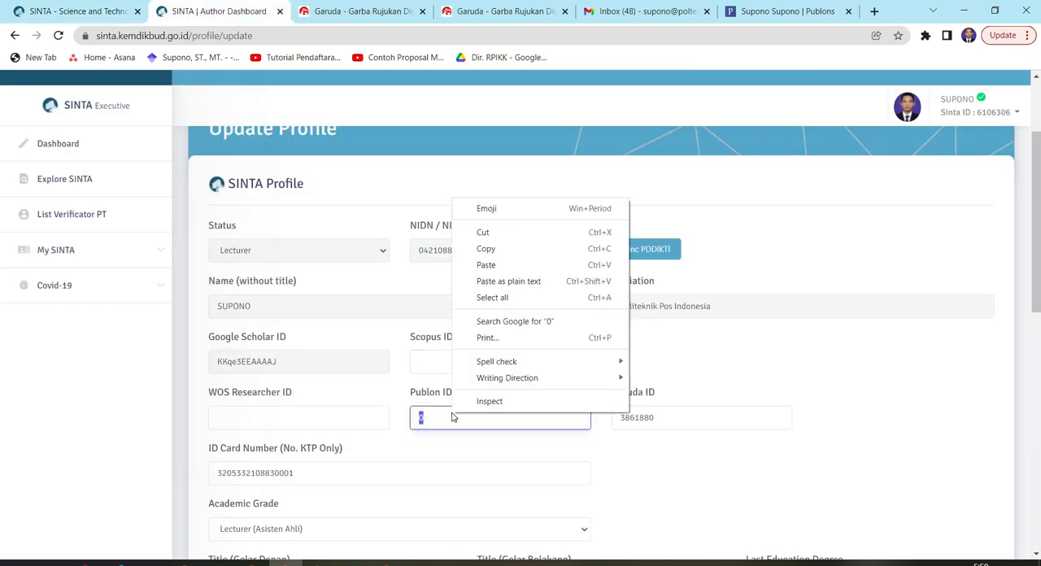
pyautogui.click(499, 263)
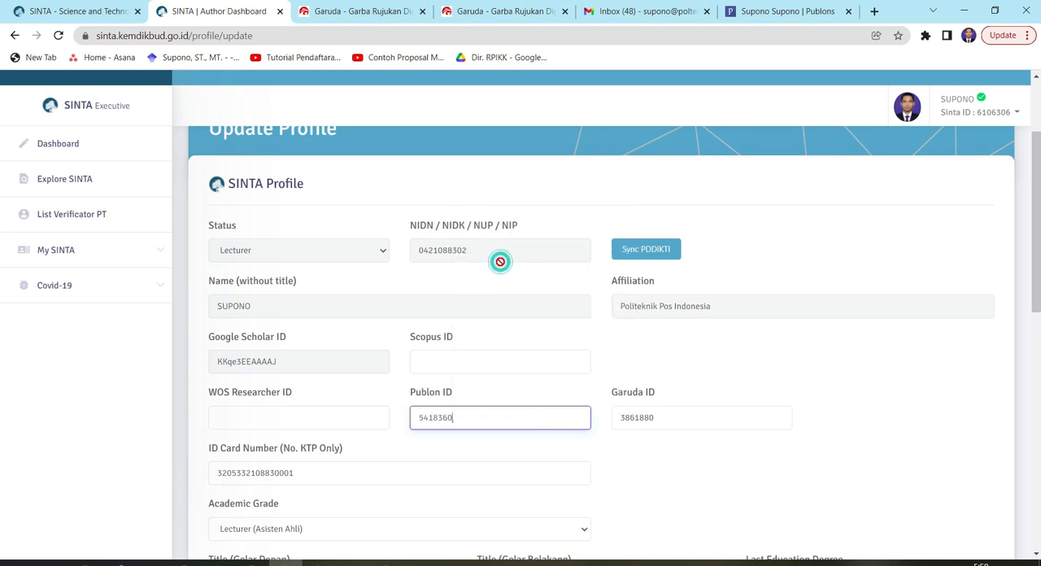
# Copy the Web of Science ResearcherID from the author's Publons public profile
pyautogui.click(786, 13)
pyautogui.click(213, 15)
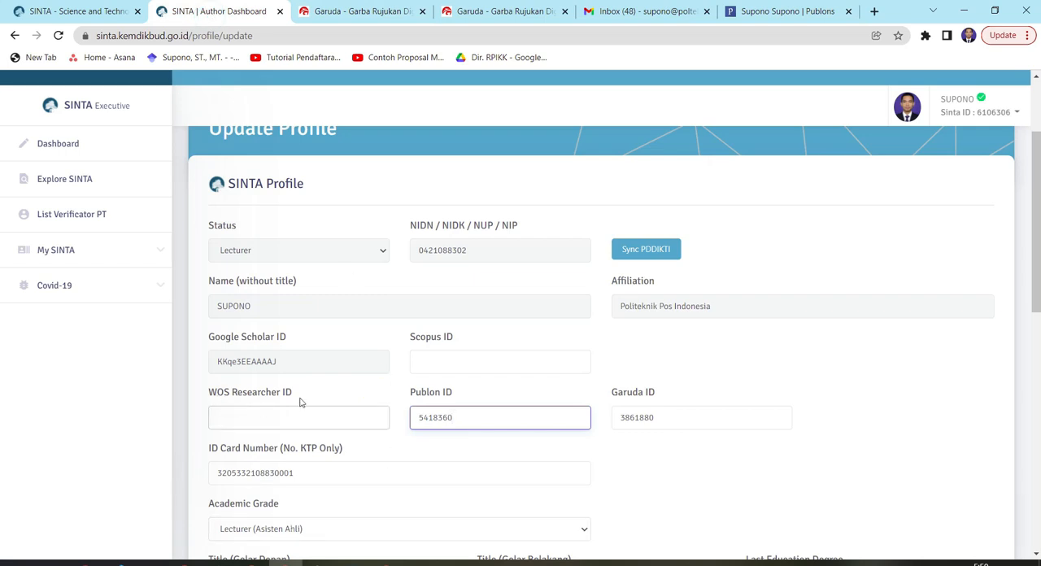
pyautogui.click(811, 15)
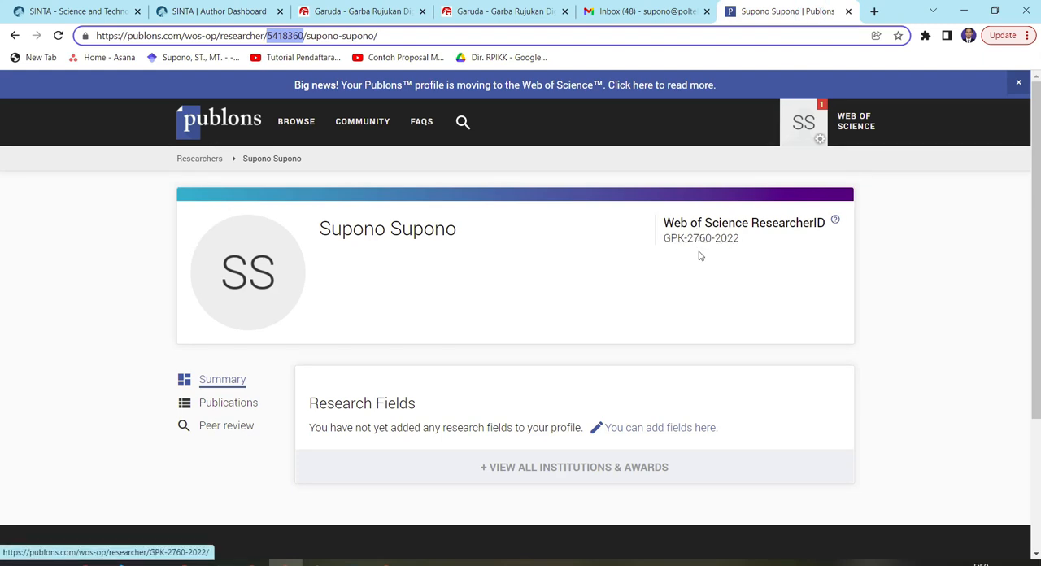
pyautogui.moveTo(750, 238); pyautogui.dragTo(663, 237)
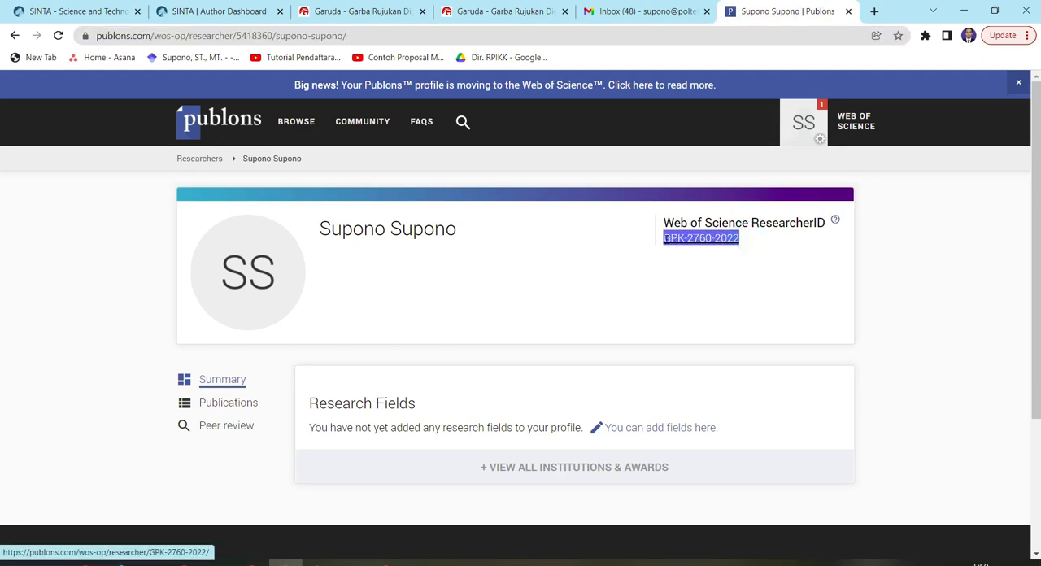
pyautogui.rightClick(681, 240)
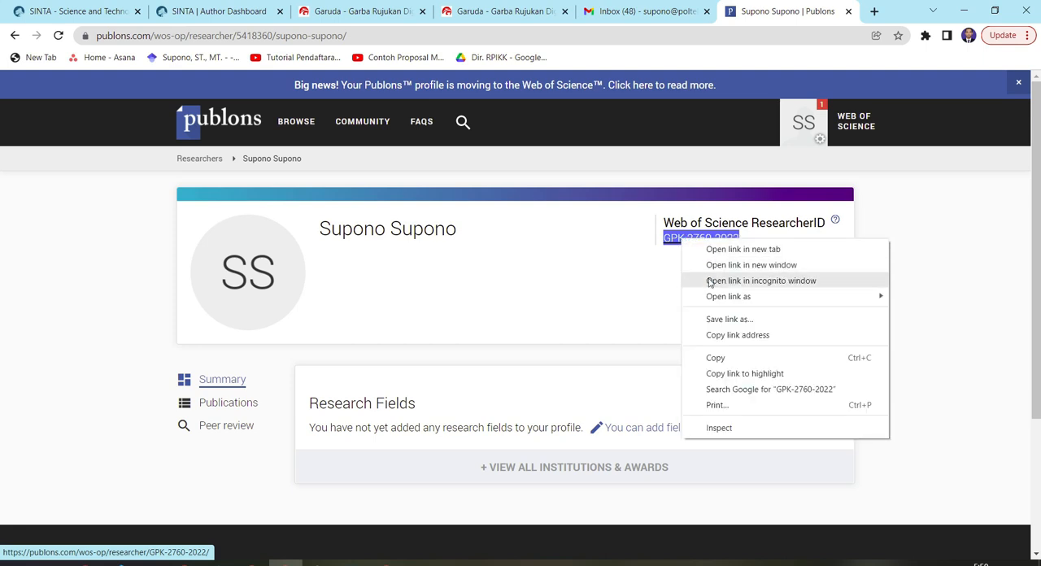
pyautogui.click(716, 359)
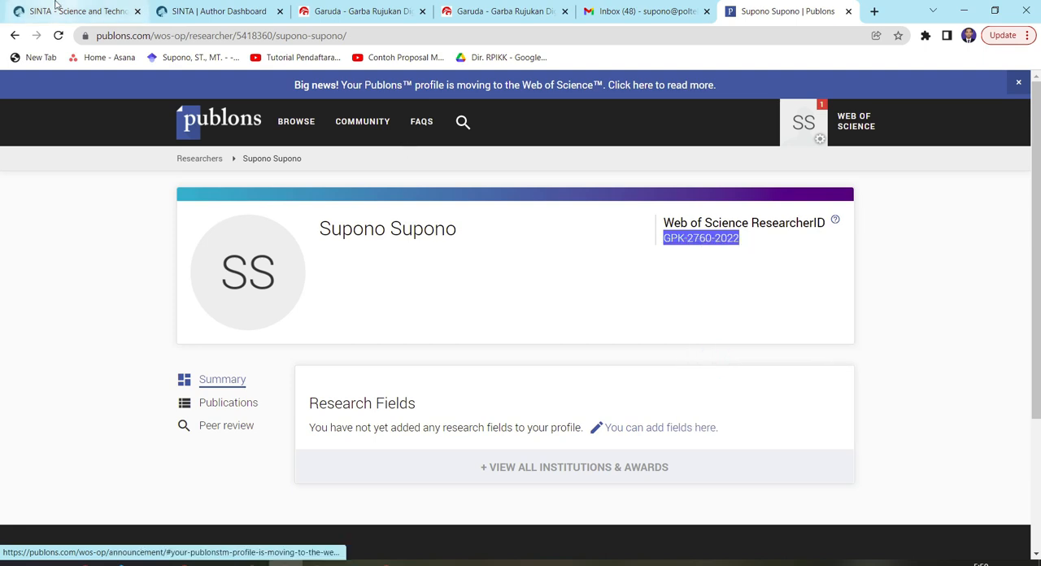
# Paste the copied ResearcherID into the WOS Researcher ID field of the SINTA profile form
pyautogui.click(217, 17)
pyautogui.click(326, 419)
pyautogui.rightClick(327, 420)
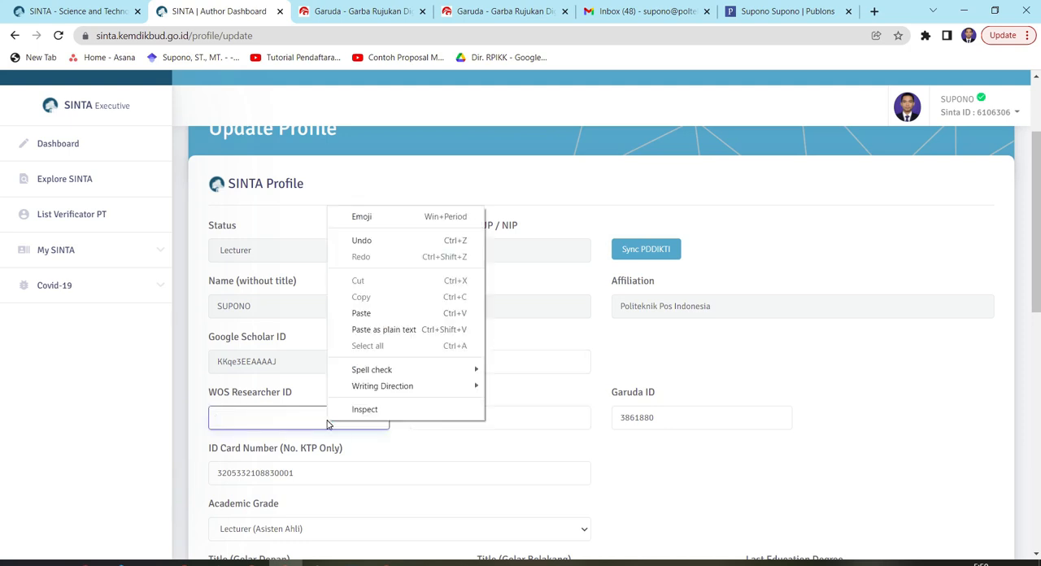
pyautogui.click(373, 316)
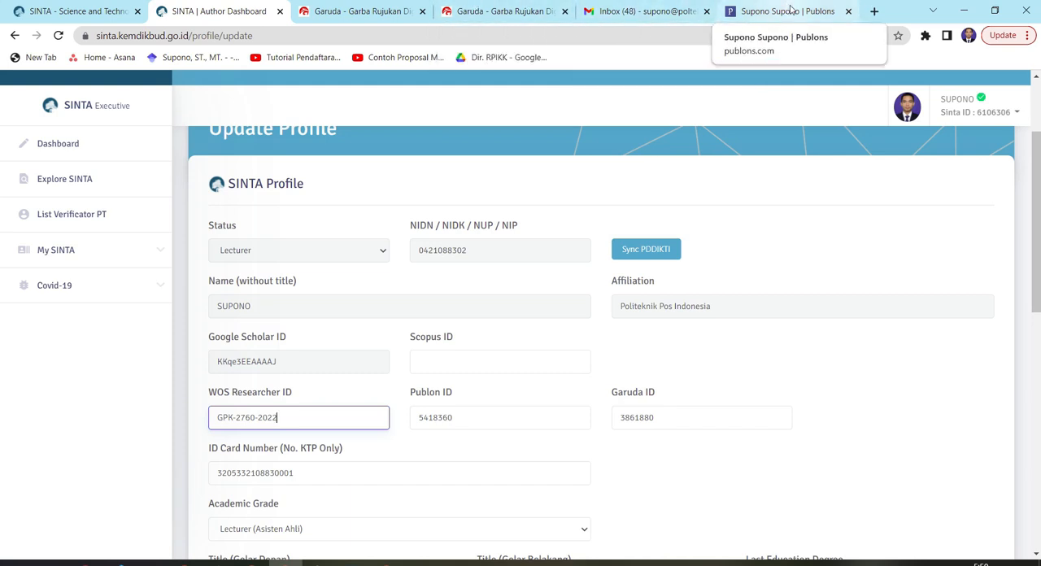
# Return to Publons and open the author FAQ article "How do I get a Web of Science ResearcherID?"
pyautogui.click(736, 10)
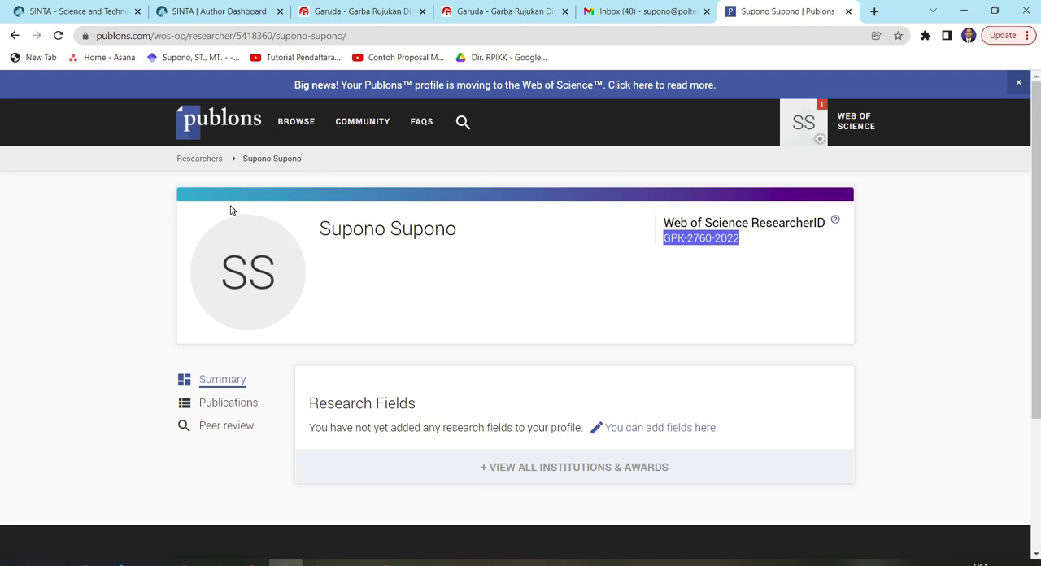
pyautogui.click(422, 122)
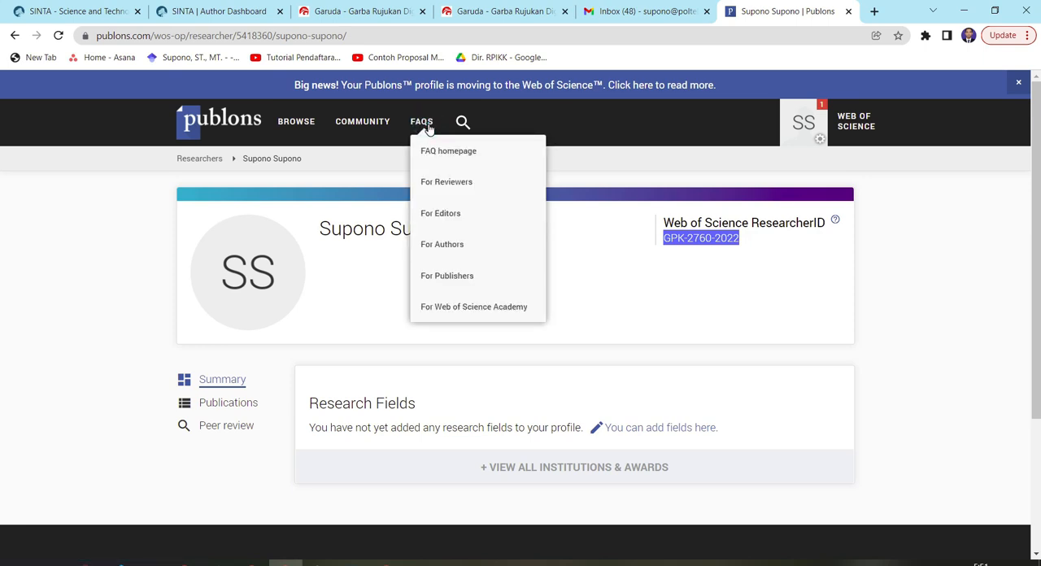
pyautogui.click(438, 250)
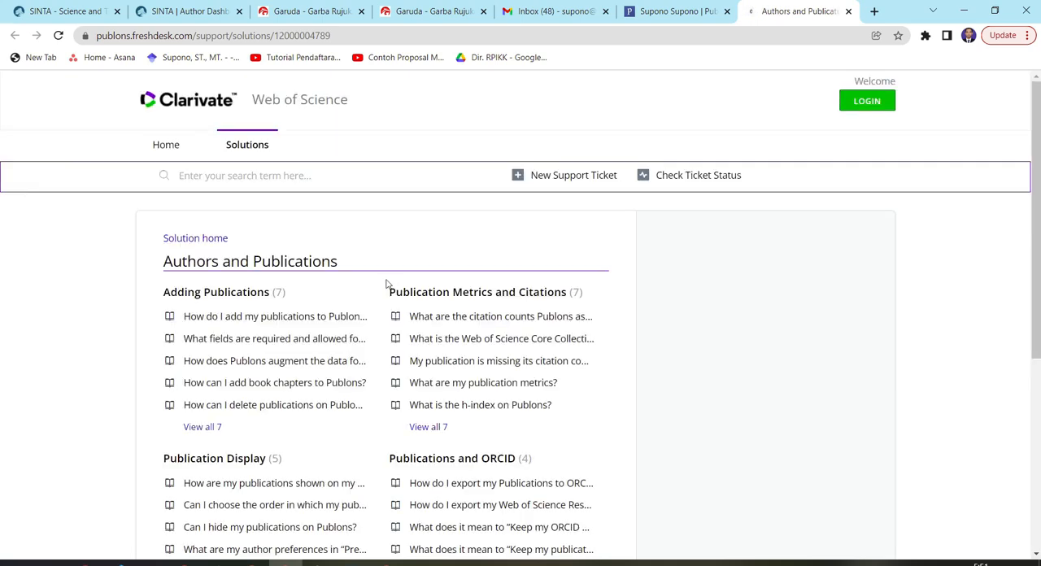
pyautogui.scroll(-4, 388, 284)
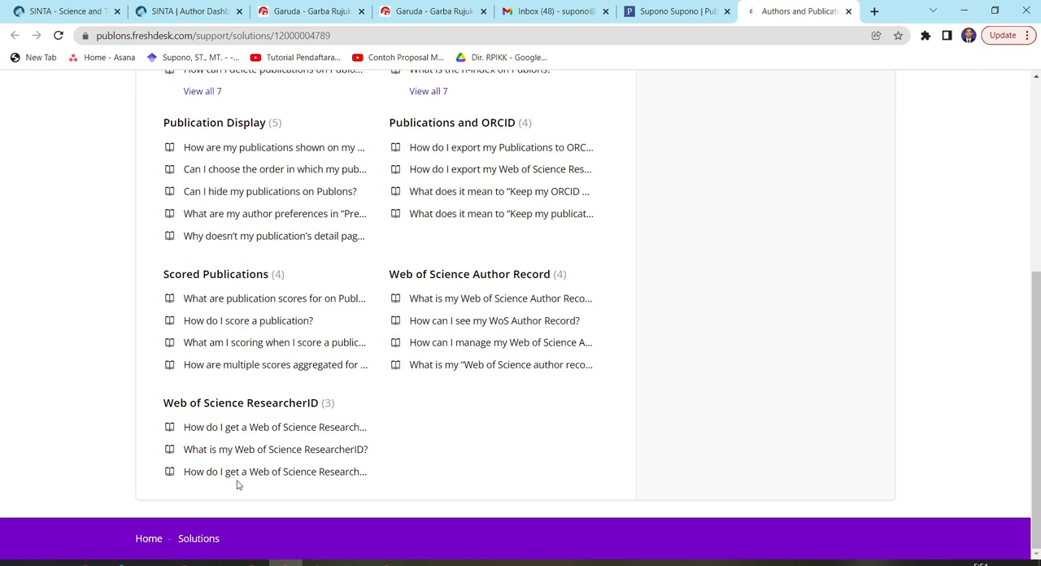
pyautogui.click(281, 472)
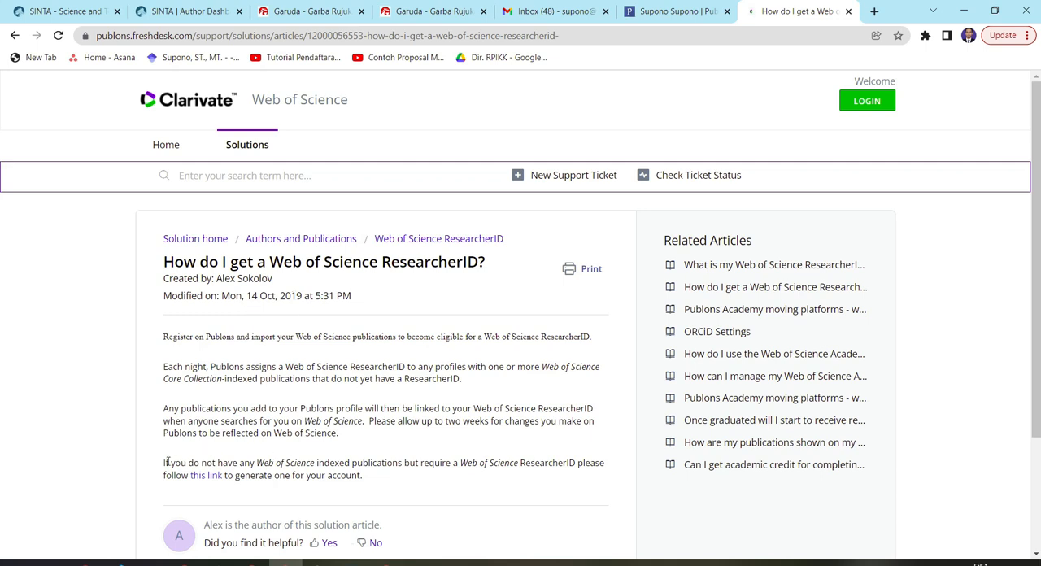
# Read the article's instructions for generating a ResearcherID without indexed publications, and return to the author's Publons public profile
pyautogui.moveTo(163, 467); pyautogui.dragTo(387, 479)
pyautogui.click(389, 482)
pyautogui.scroll(-2, 382, 470)
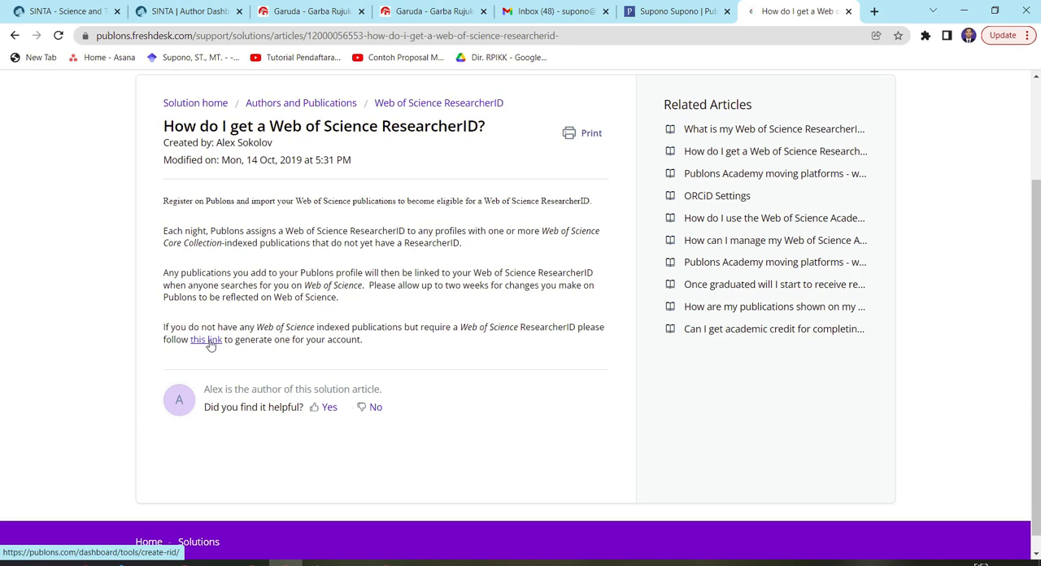
pyautogui.scroll(2, 337, 264)
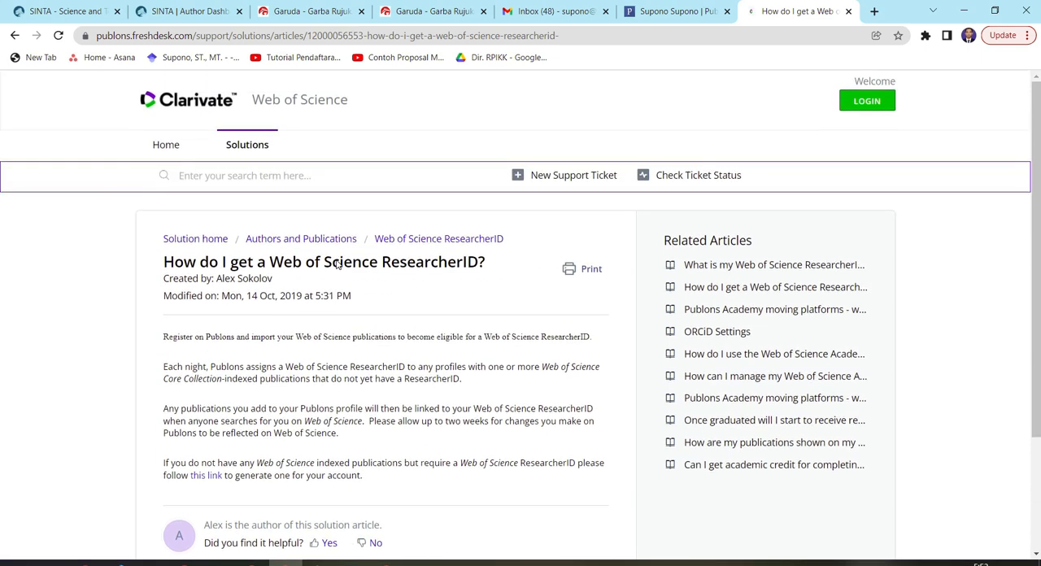
pyautogui.click(675, 11)
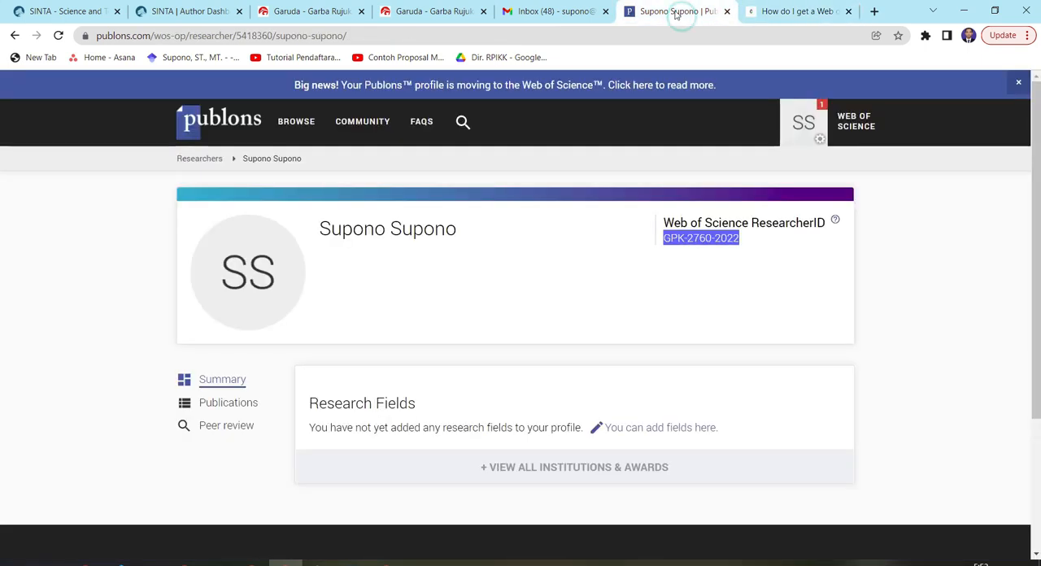
pyautogui.moveTo(420, 124)
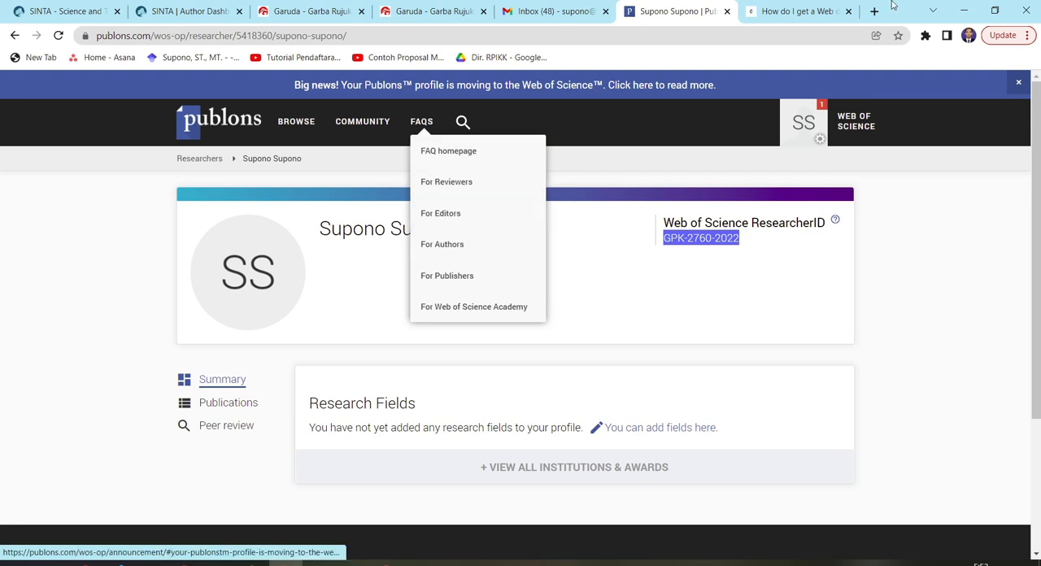
pyautogui.click(798, 16)
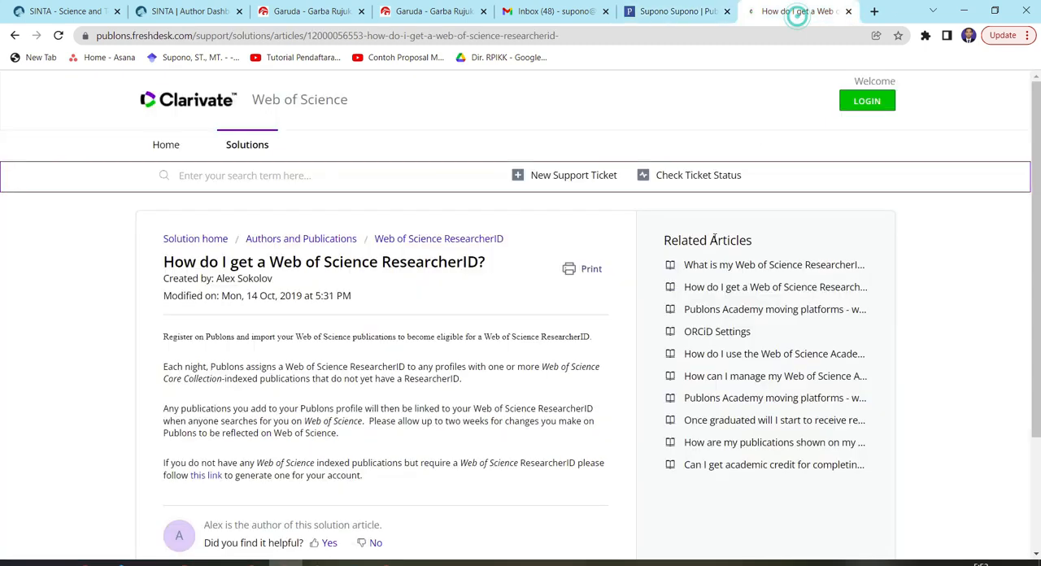
pyautogui.click(675, 10)
pyautogui.click(732, 262)
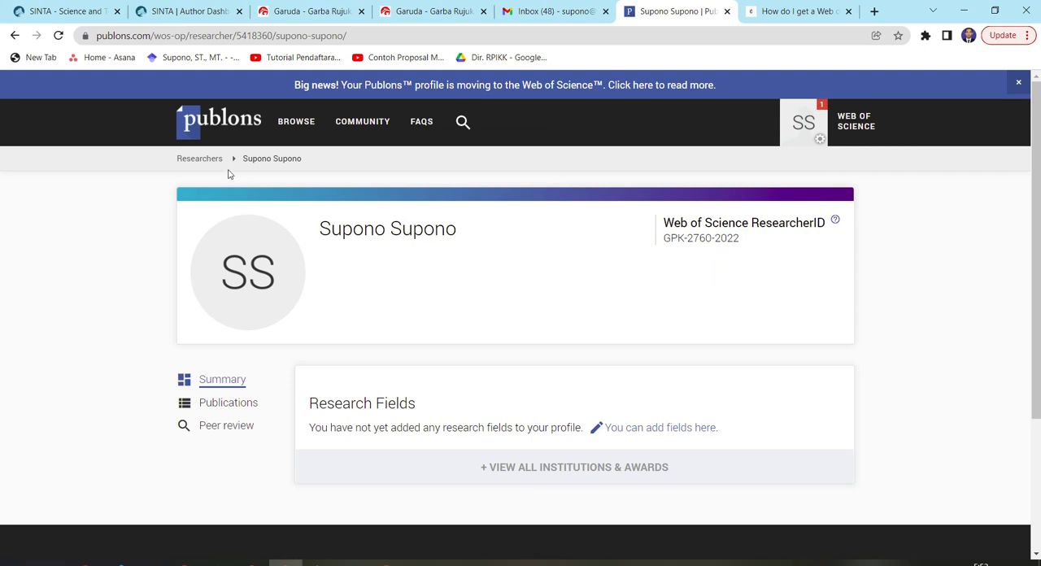
# Go back to the SINTA Update Profile page and submit the profile update
pyautogui.click(165, 15)
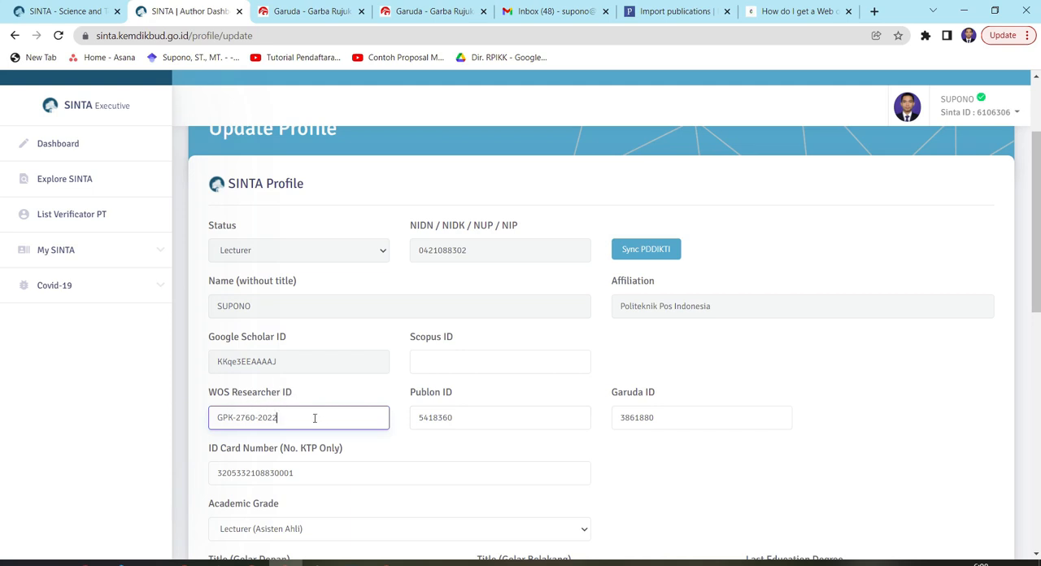
pyautogui.scroll(-6, 315, 420)
pyautogui.scroll(-3, 315, 419)
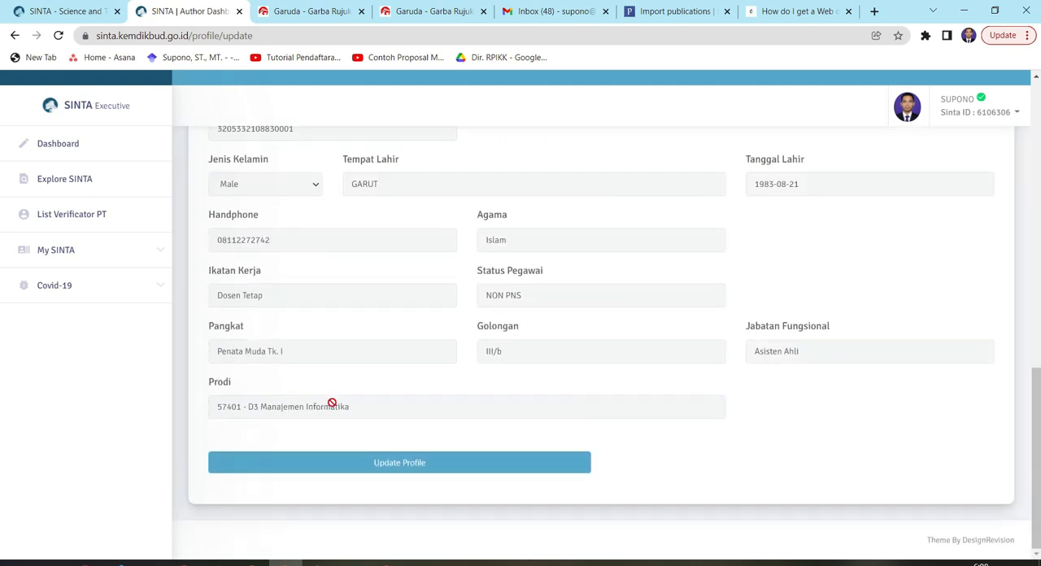
pyautogui.click(376, 466)
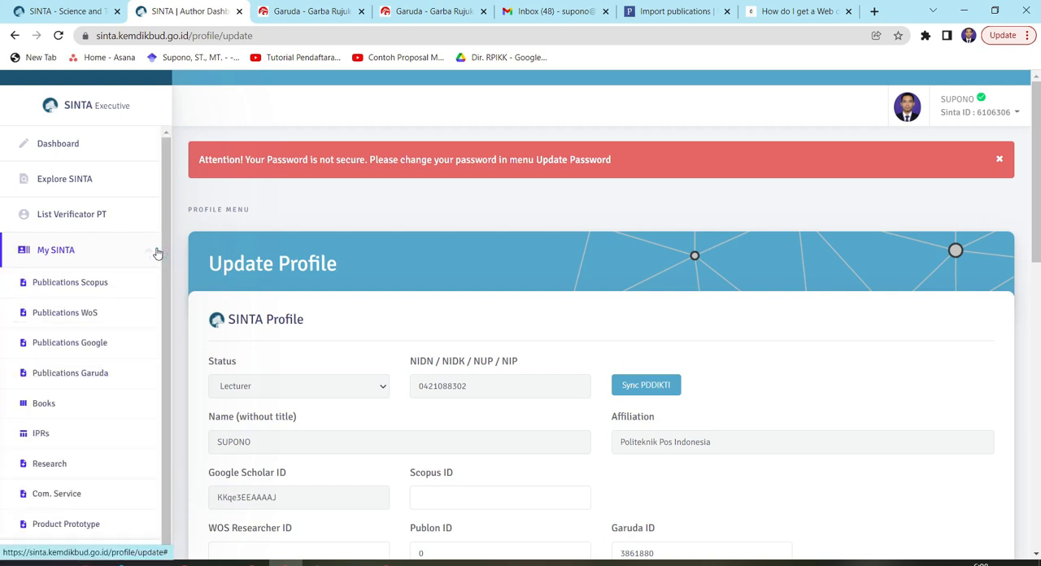
# Open the WoS publications page in SINTA and send a Web of Science document synchronization request
pyautogui.click(66, 320)
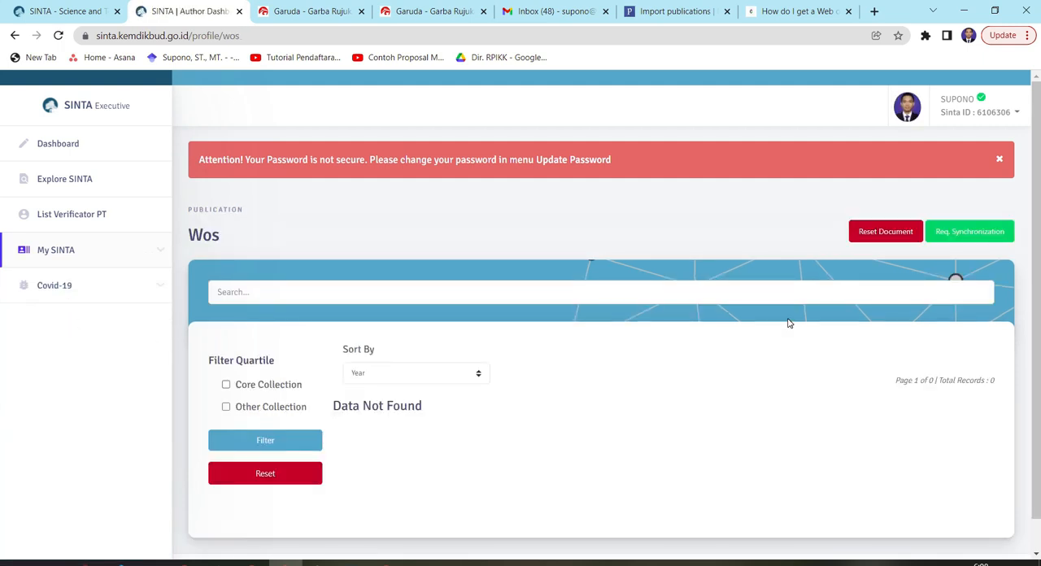
pyautogui.click(956, 236)
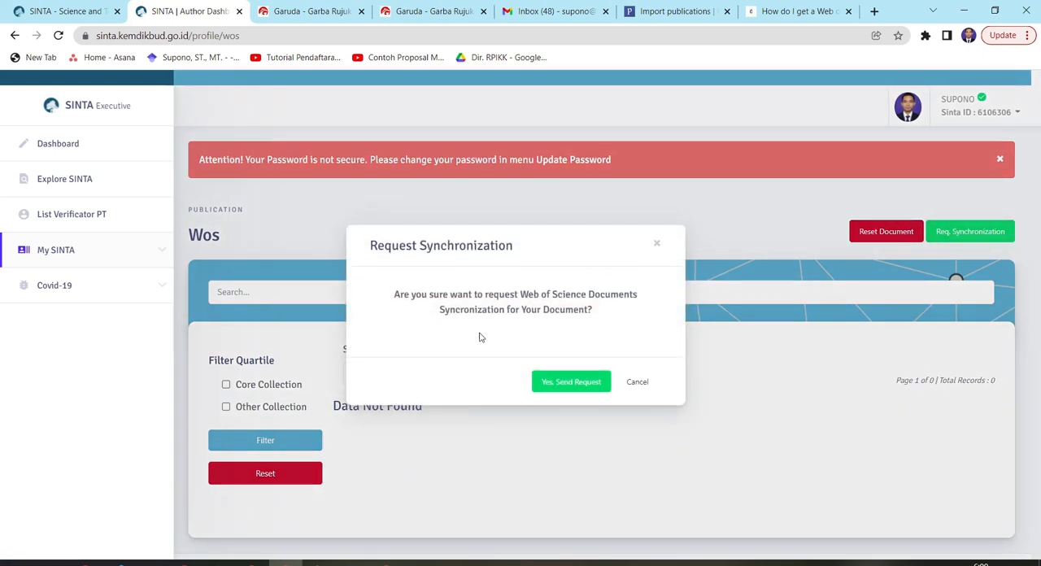
pyautogui.click(581, 387)
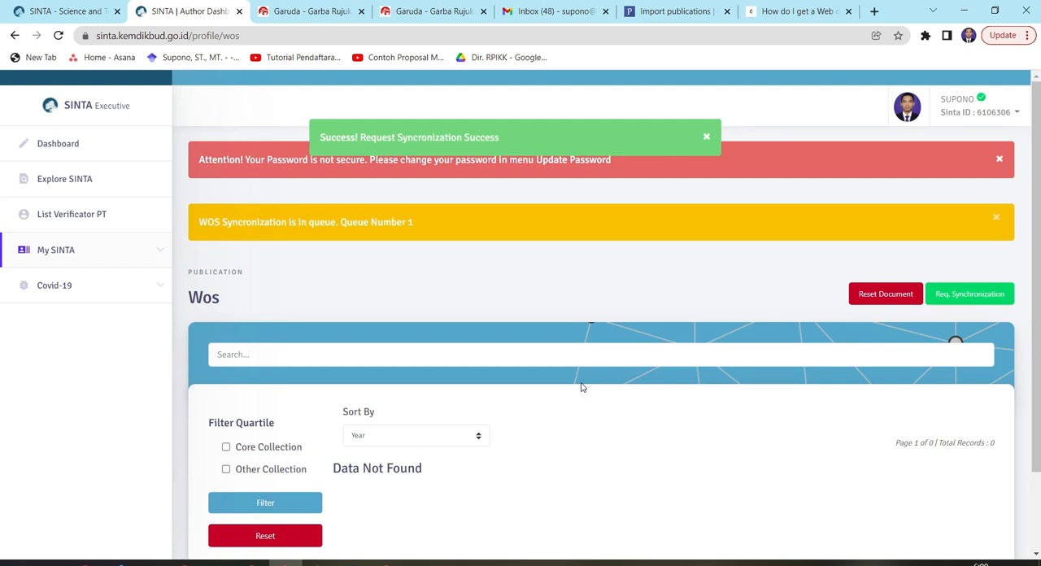
# Switch to Publons and view the author's own publication records on the private dashboard
pyautogui.click(672, 10)
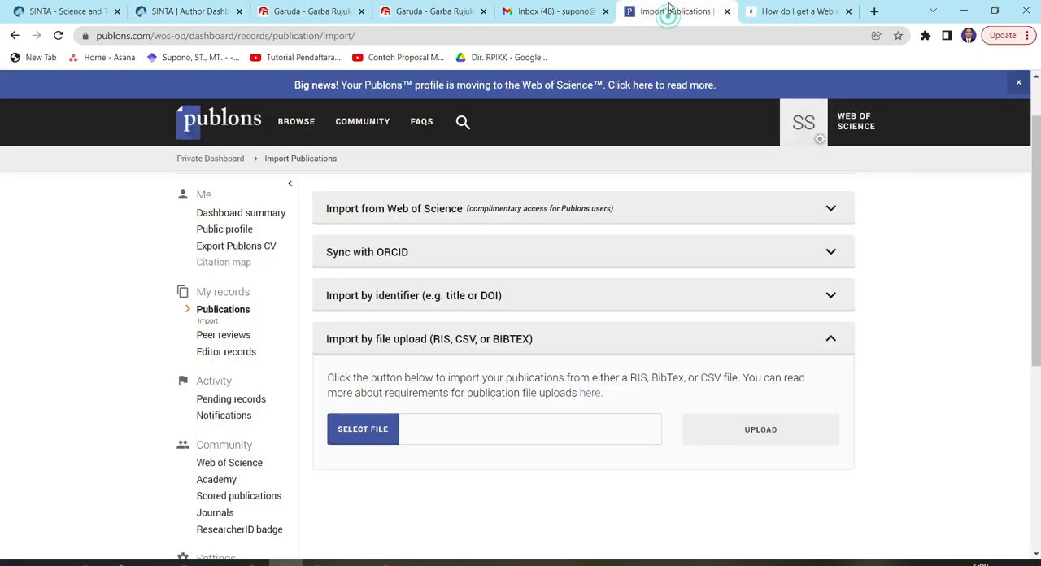
pyautogui.click(228, 314)
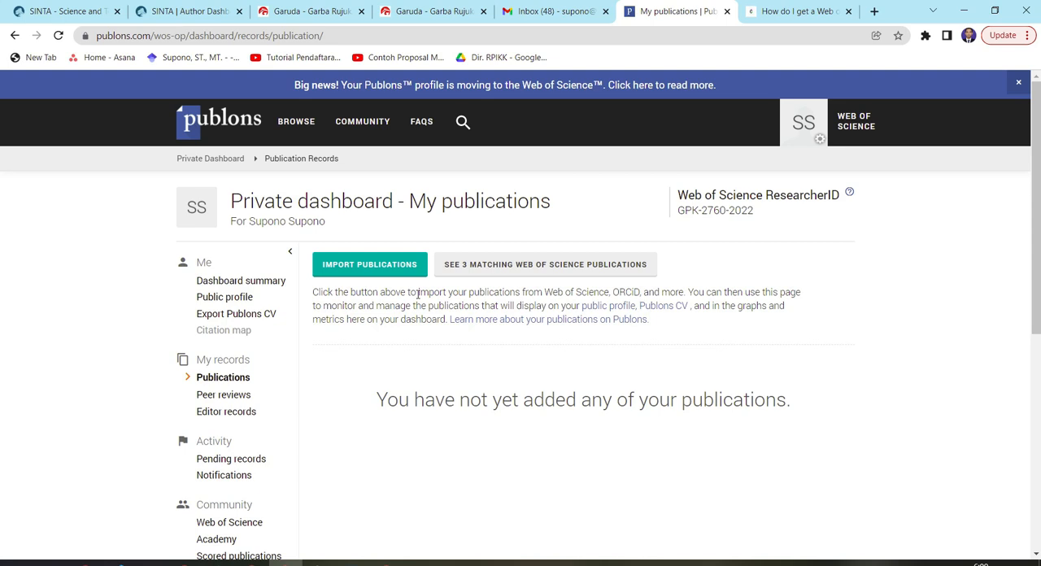
# Review the Garuda author merge request details, including the e-mail address given and the author names selected for merging
pyautogui.click(291, 11)
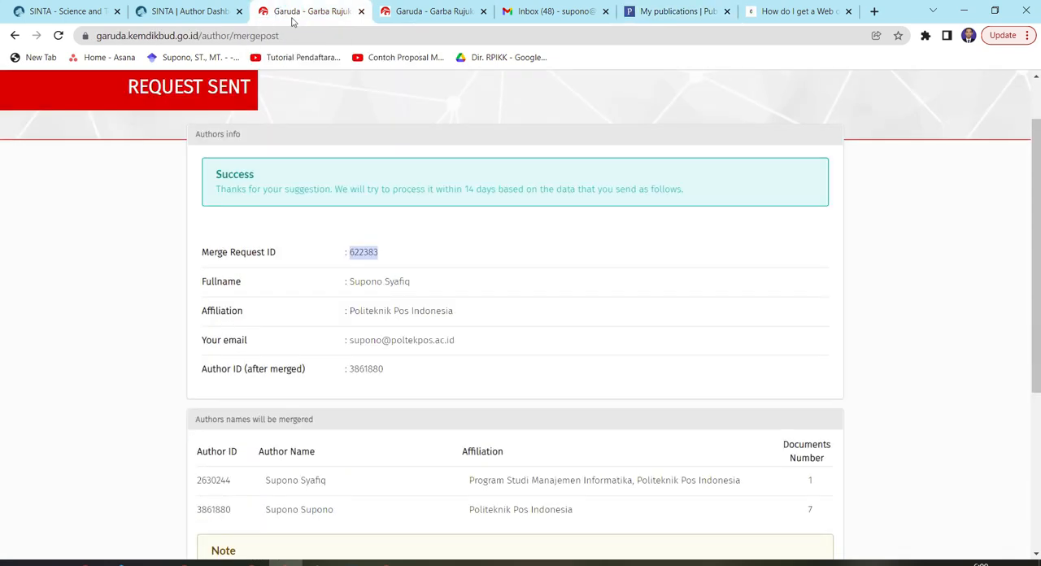
pyautogui.scroll(2, 392, 342)
pyautogui.click(433, 330)
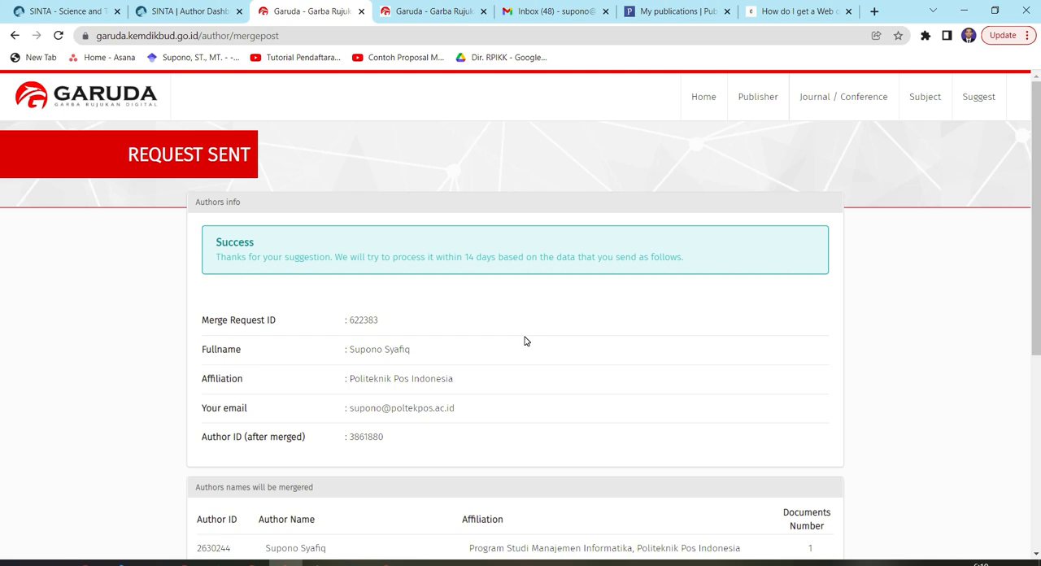
pyautogui.scroll(-2, 537, 350)
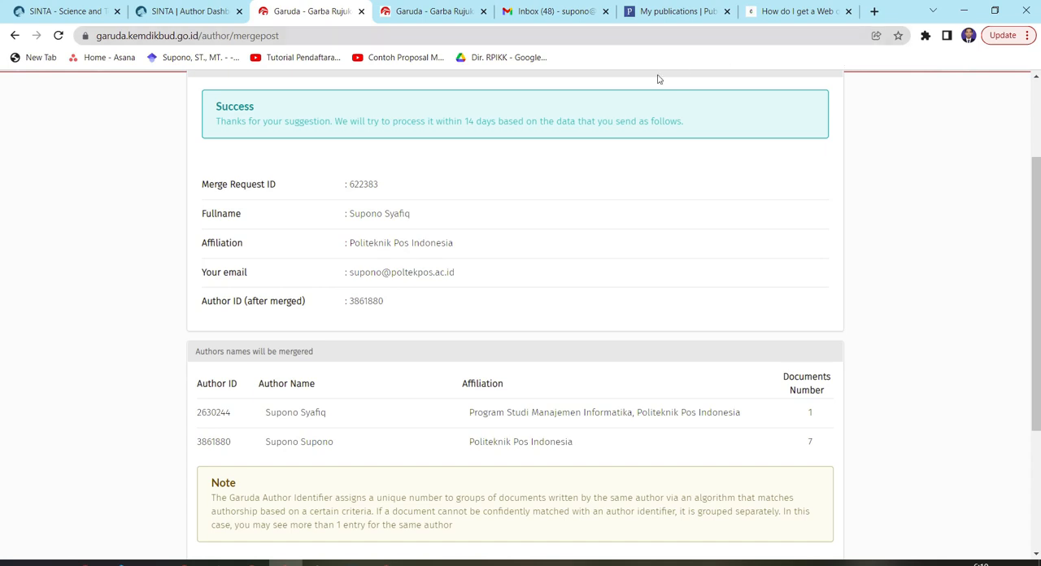
pyautogui.moveTo(350, 275); pyautogui.dragTo(504, 274)
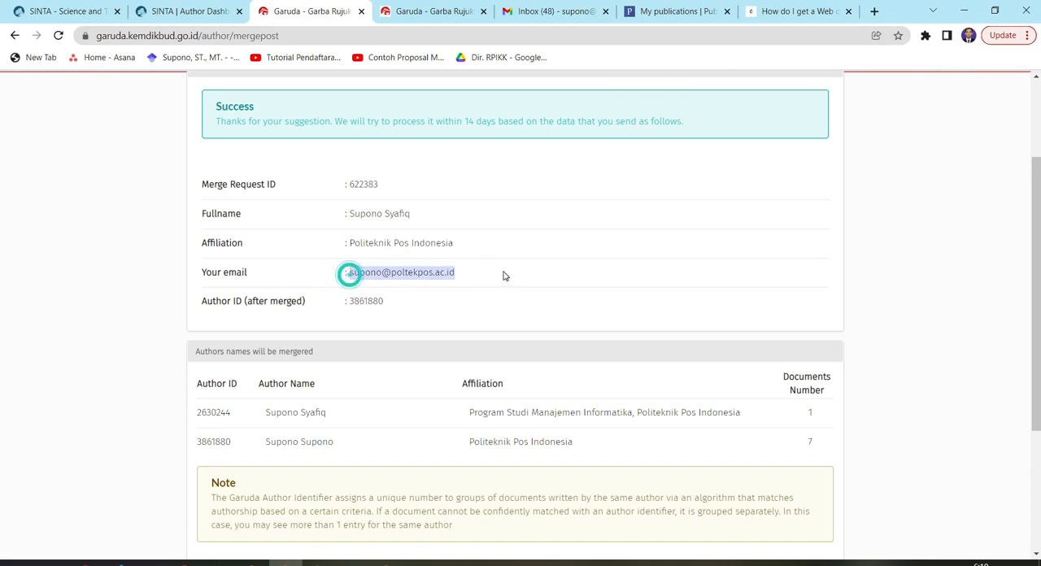